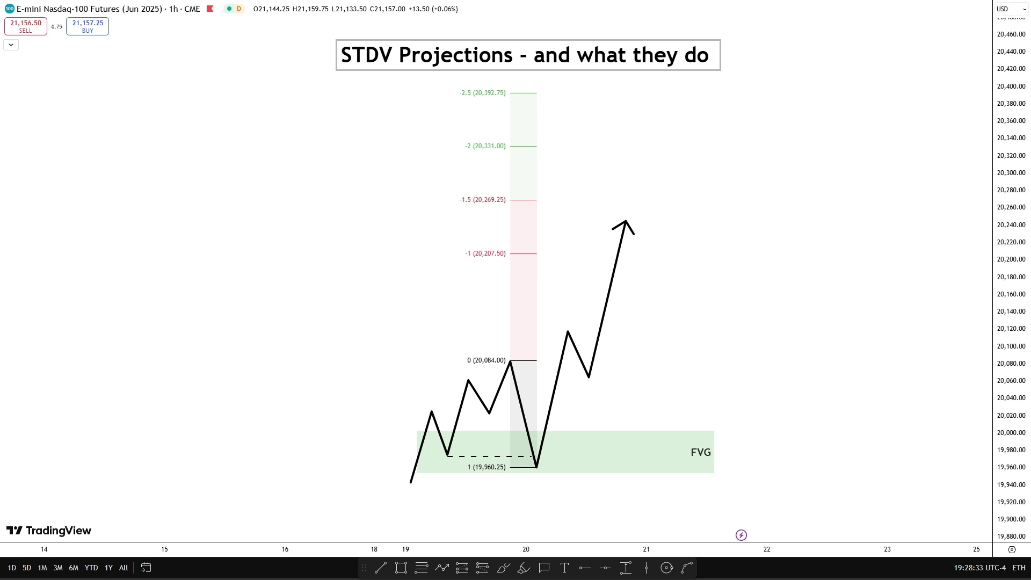
pyautogui.moveTo(734, 310); pyautogui.dragTo(710, 320)
pyautogui.moveTo(783, 313)
pyautogui.mouseDown()
pyautogui.moveTo(794, 320)
pyautogui.moveTo(797, 308)
pyautogui.mouseUp()
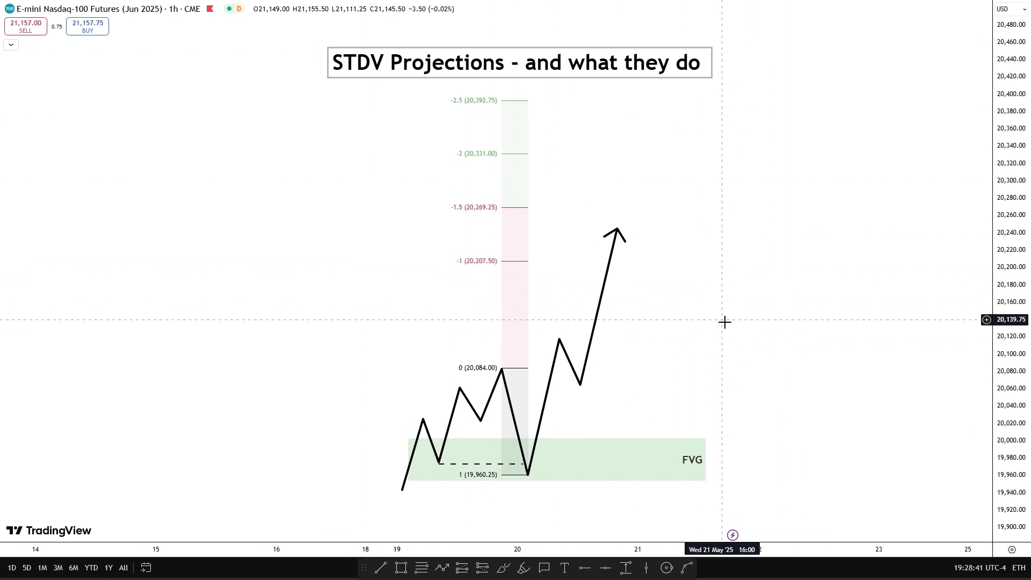
pyautogui.moveTo(724, 322); pyautogui.dragTo(719, 295)
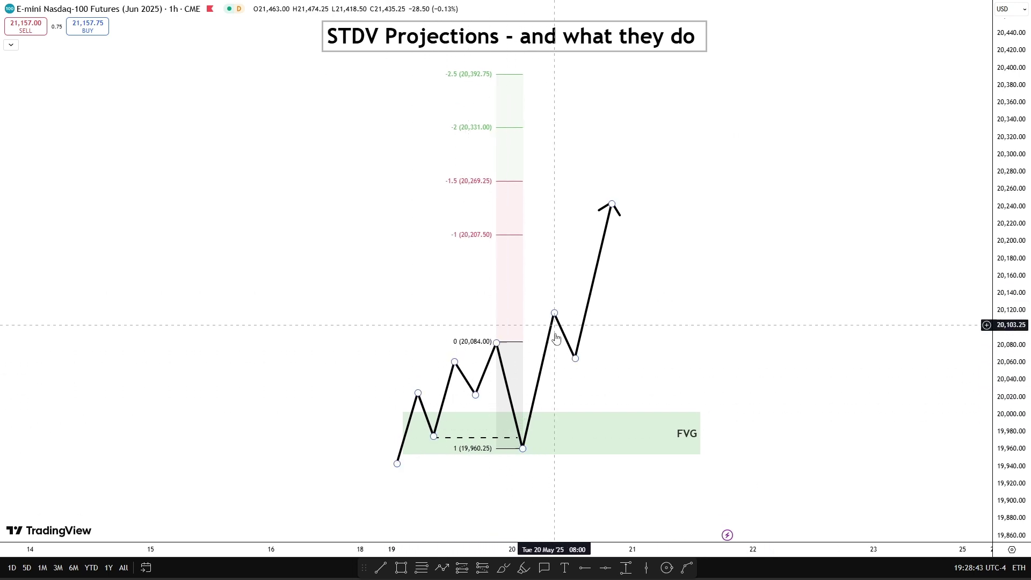
pyautogui.click(489, 350)
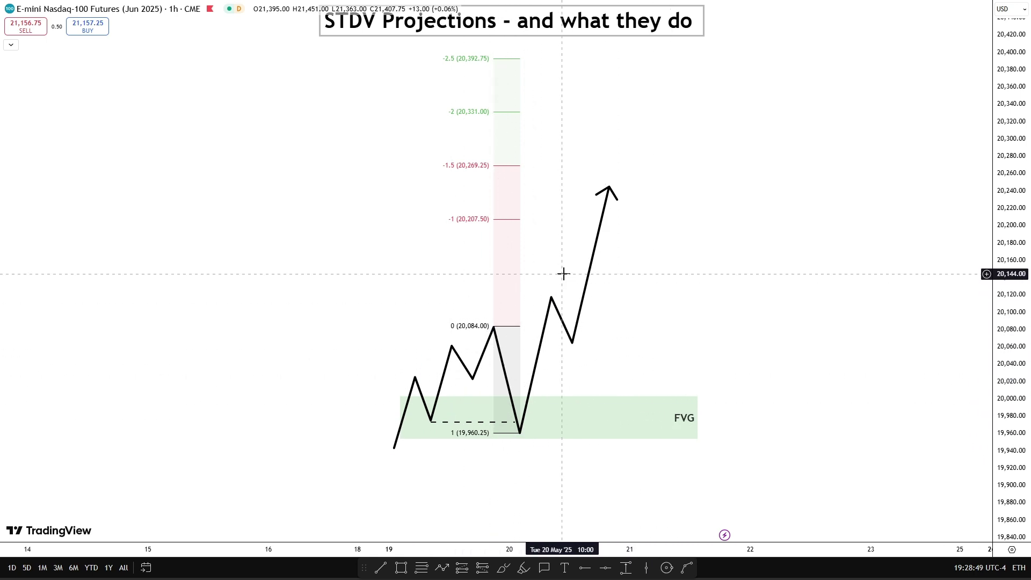
pyautogui.moveTo(798, 329); pyautogui.dragTo(783, 330)
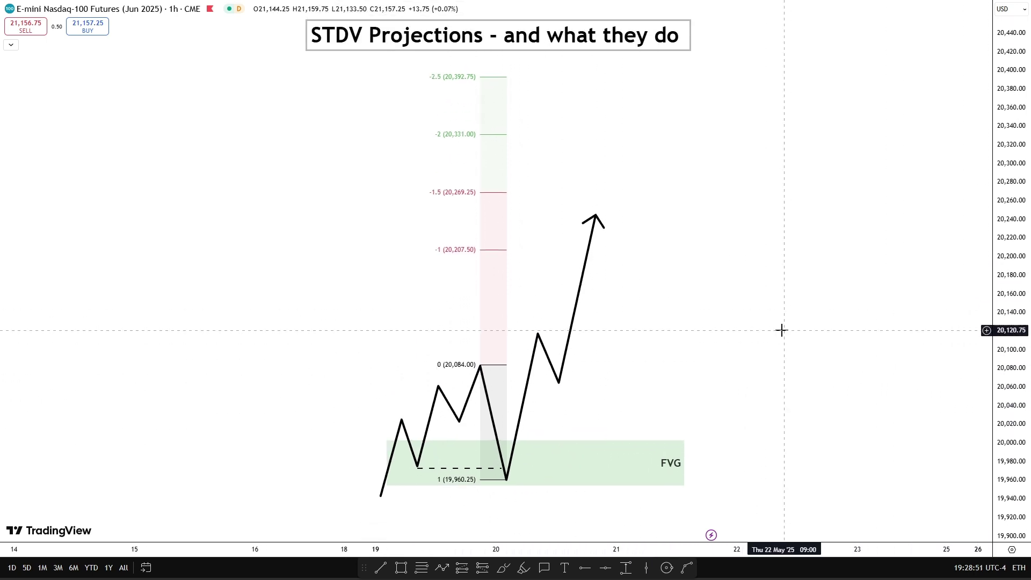
# Draw a trend line from the low inside the FVG zone to the preceding swing high and style it solid, 4px and green.
pyautogui.click(376, 572)
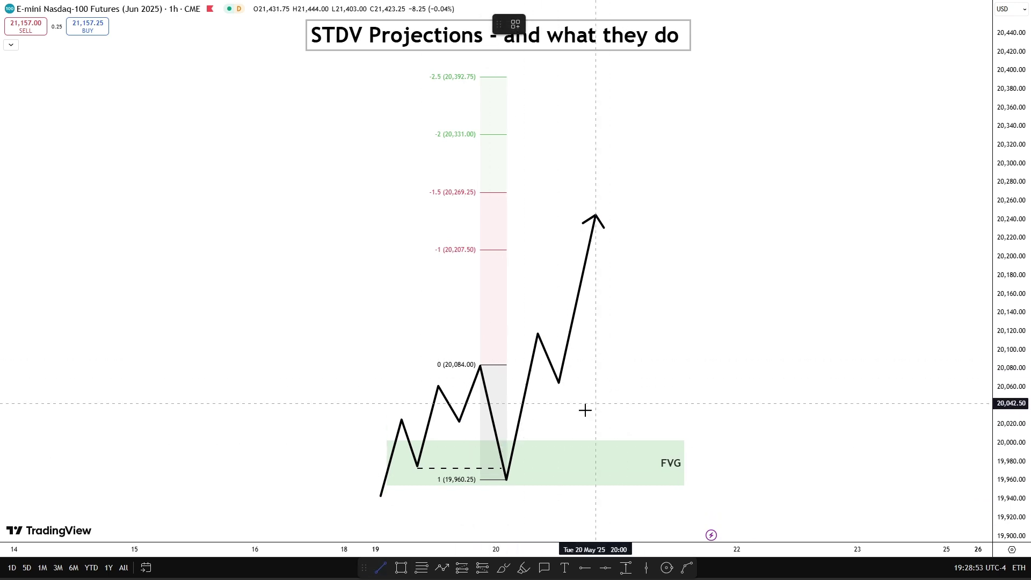
pyautogui.click(506, 479)
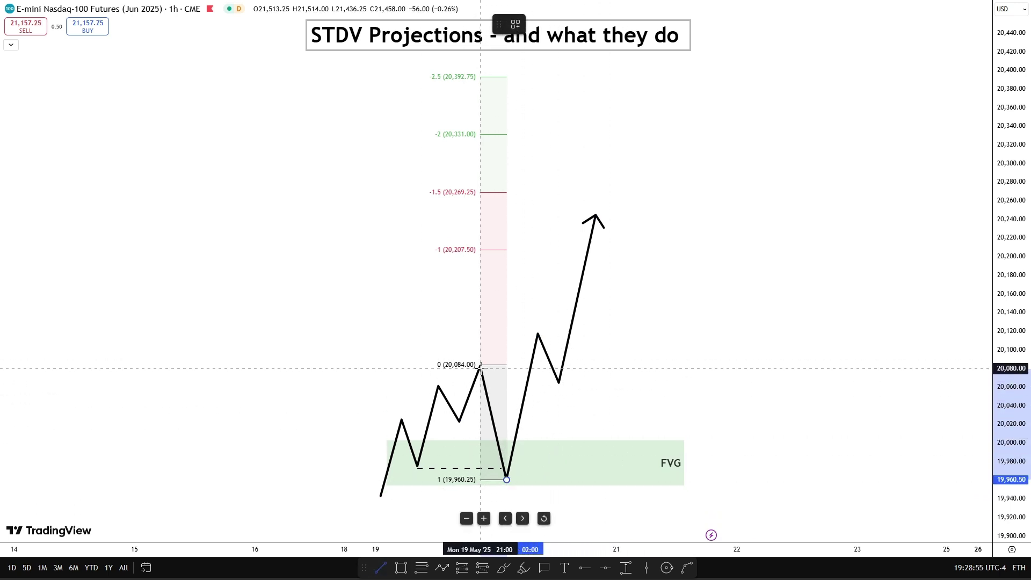
pyautogui.click(481, 366)
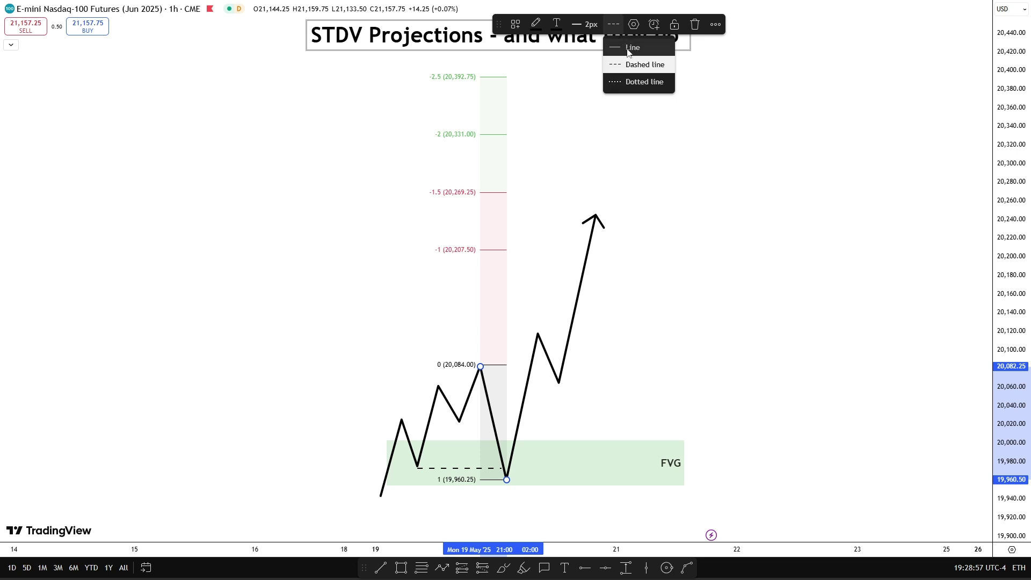
pyautogui.click(587, 25)
pyautogui.click(594, 100)
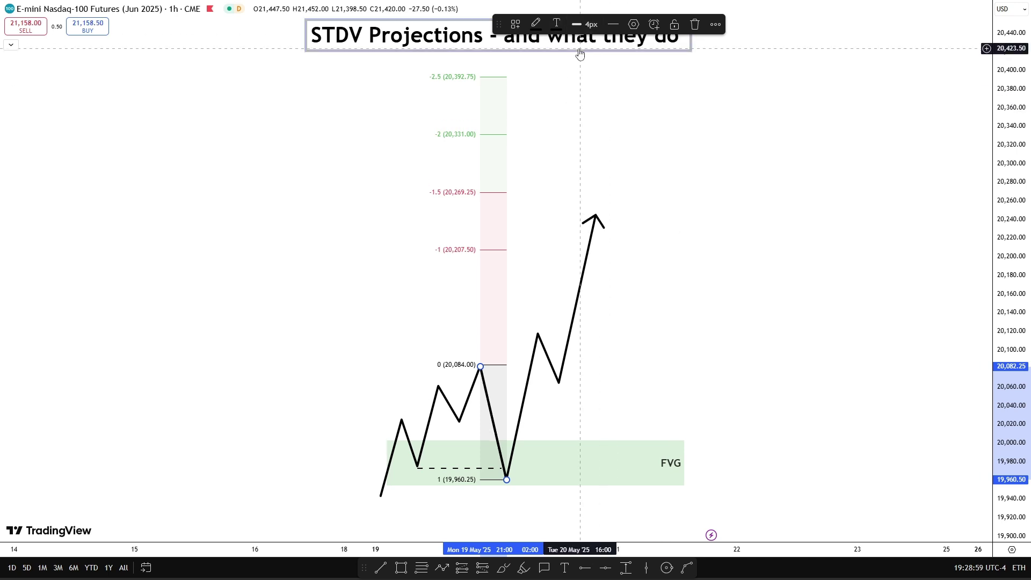
pyautogui.click(536, 24)
pyautogui.click(574, 63)
pyautogui.click(789, 221)
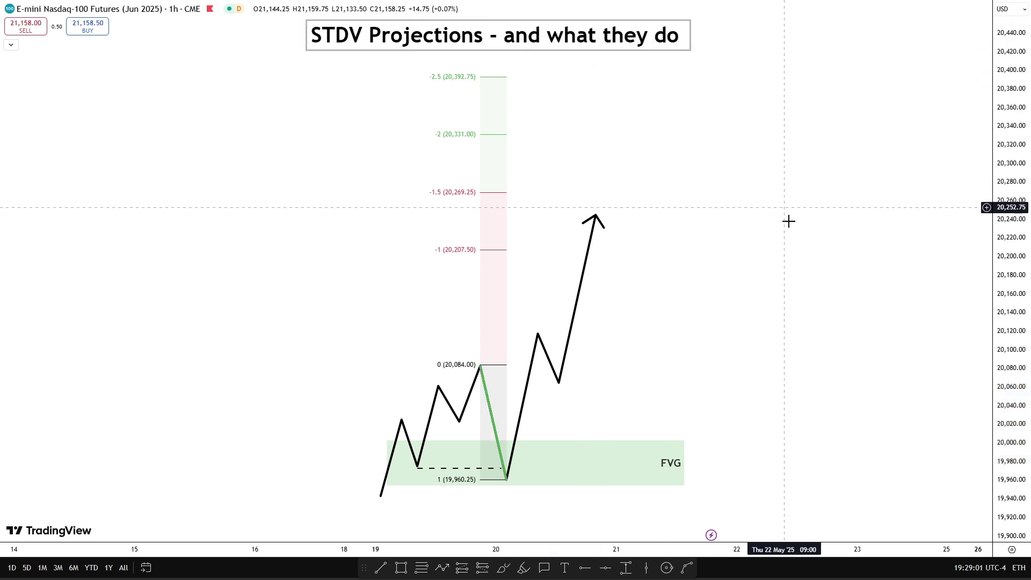
# Align the dashed line with the swing low inside the FVG zone.
pyautogui.moveTo(717, 293); pyautogui.dragTo(720, 315)
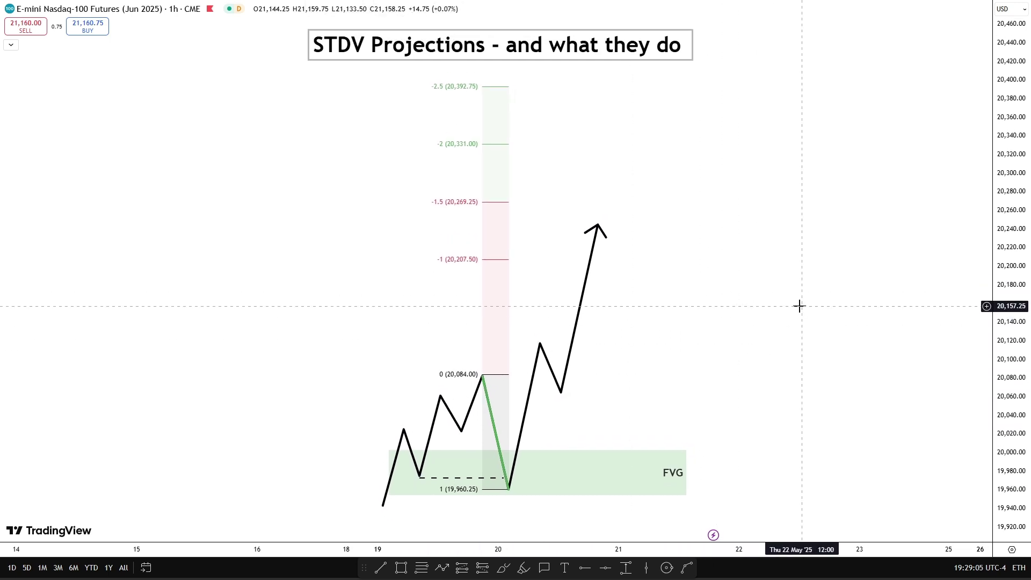
pyautogui.click(438, 477)
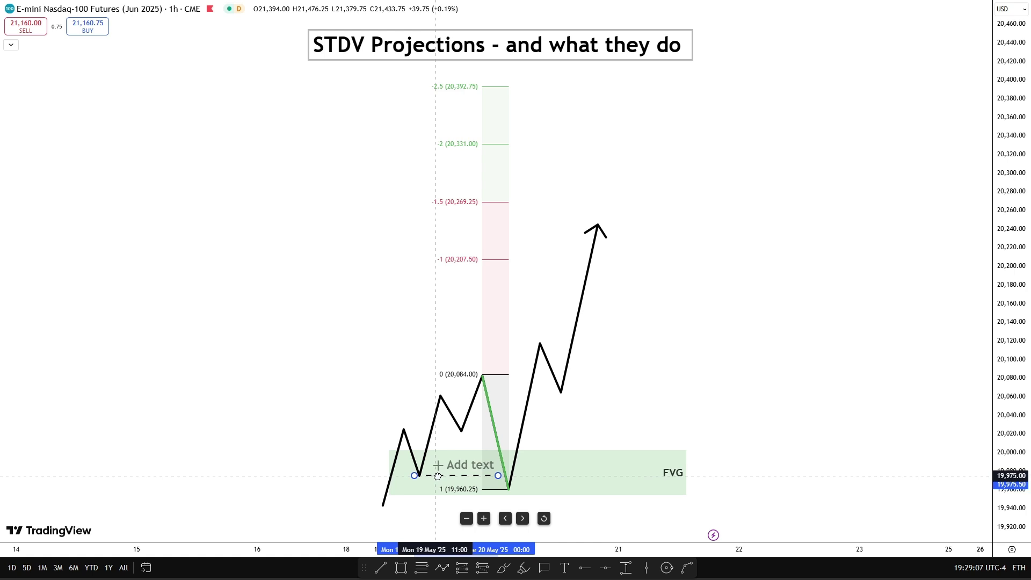
pyautogui.click(735, 423)
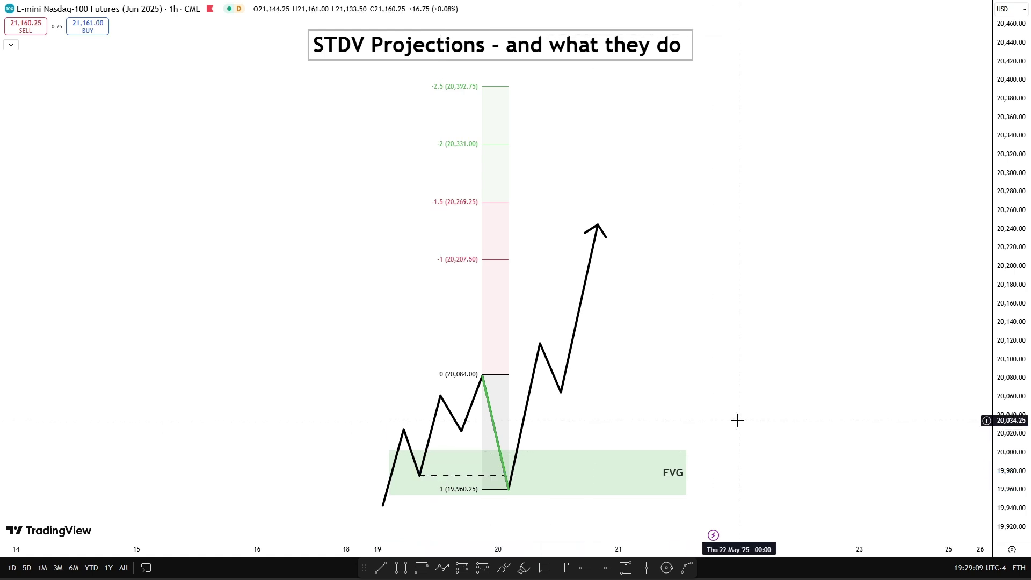
pyautogui.moveTo(738, 420); pyautogui.dragTo(737, 409)
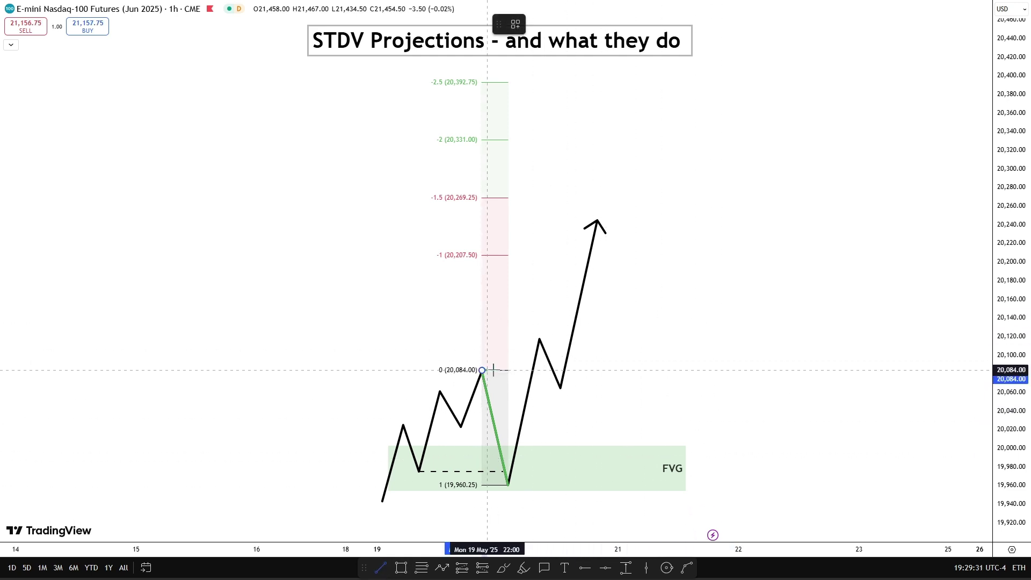
# Draw a black 4px horizontal line from the swing high at 20,084.00 and delete it again.
pyautogui.click(535, 370)
pyautogui.click(591, 24)
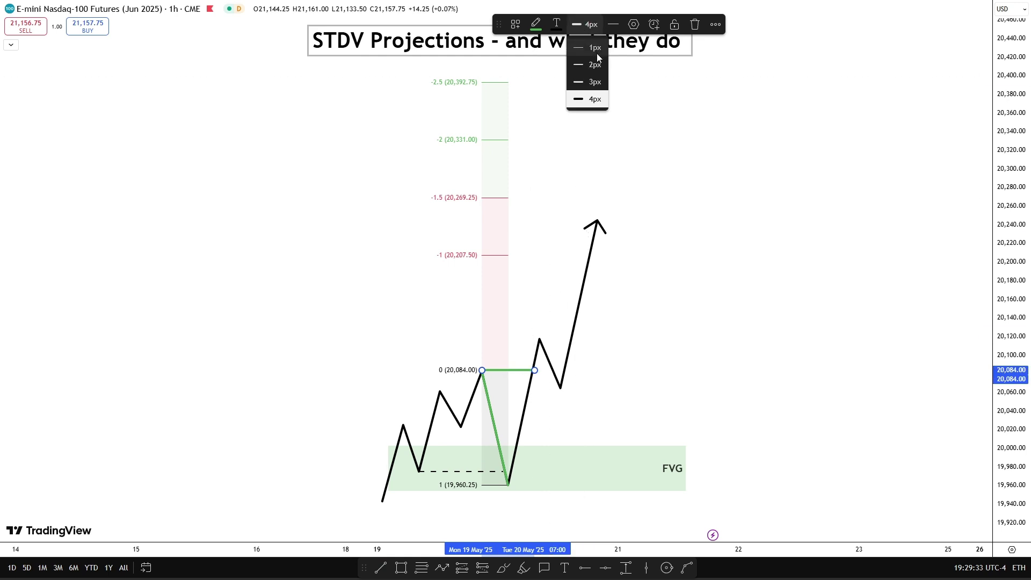
pyautogui.click(536, 25)
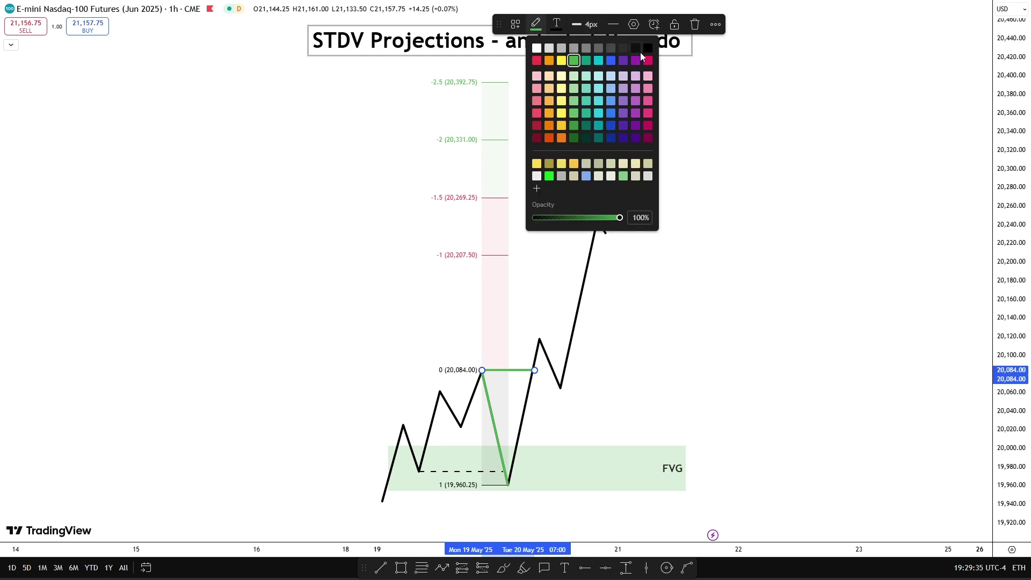
pyautogui.click(648, 47)
pyautogui.click(774, 177)
pyautogui.moveTo(534, 371); pyautogui.dragTo(530, 375)
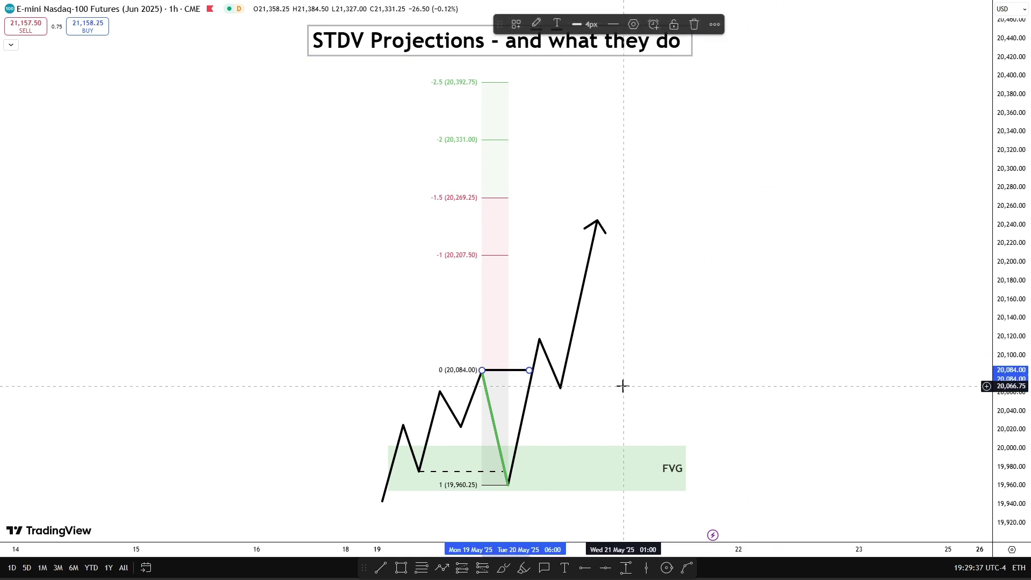
pyautogui.click(621, 386)
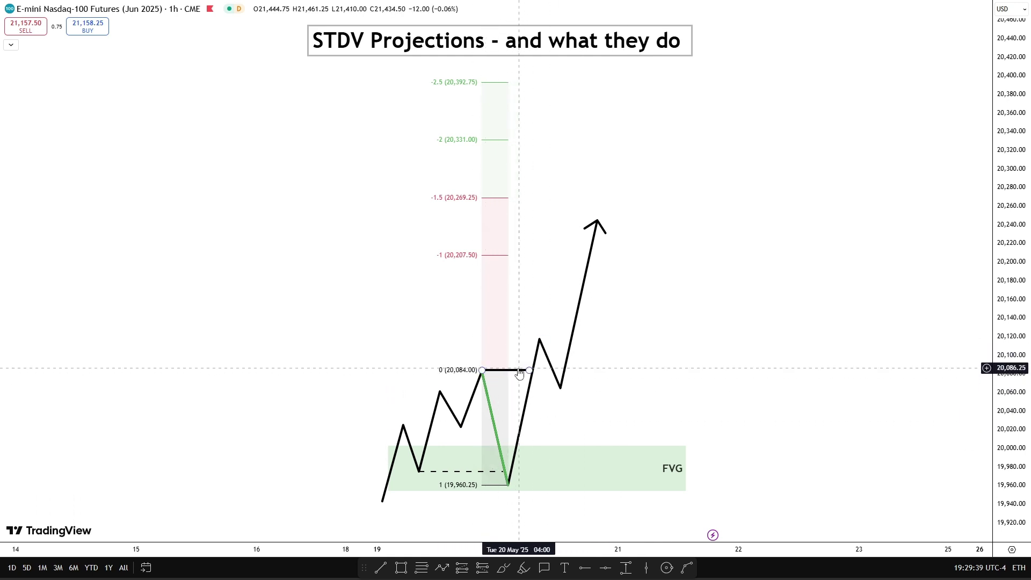
pyautogui.click(520, 373)
pyautogui.click(690, 365)
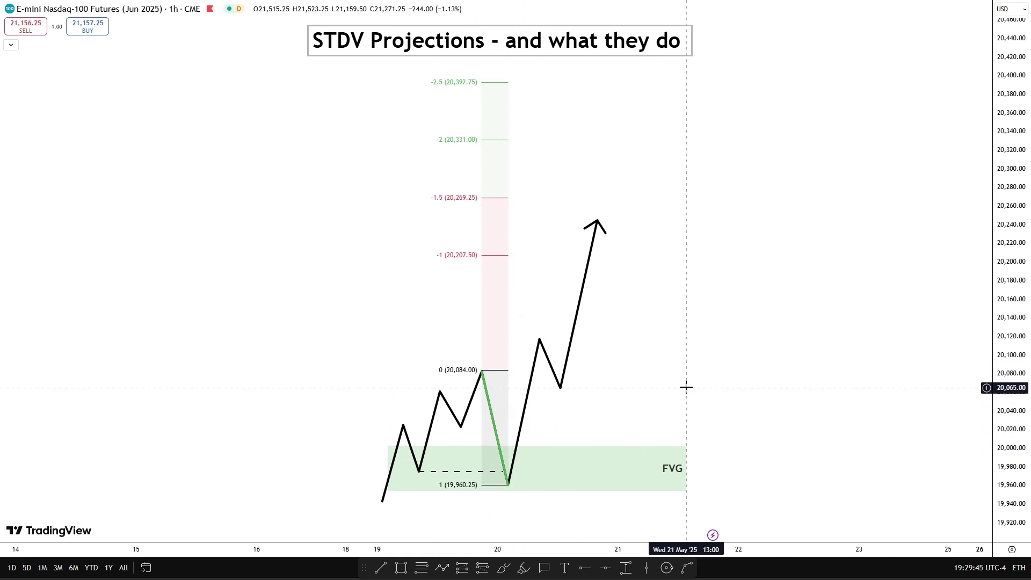
# Replace the Fib Retracement with a new one from the low inside the FVG zone to the top of the green line.
pyautogui.moveTo(691, 383); pyautogui.dragTo(694, 387)
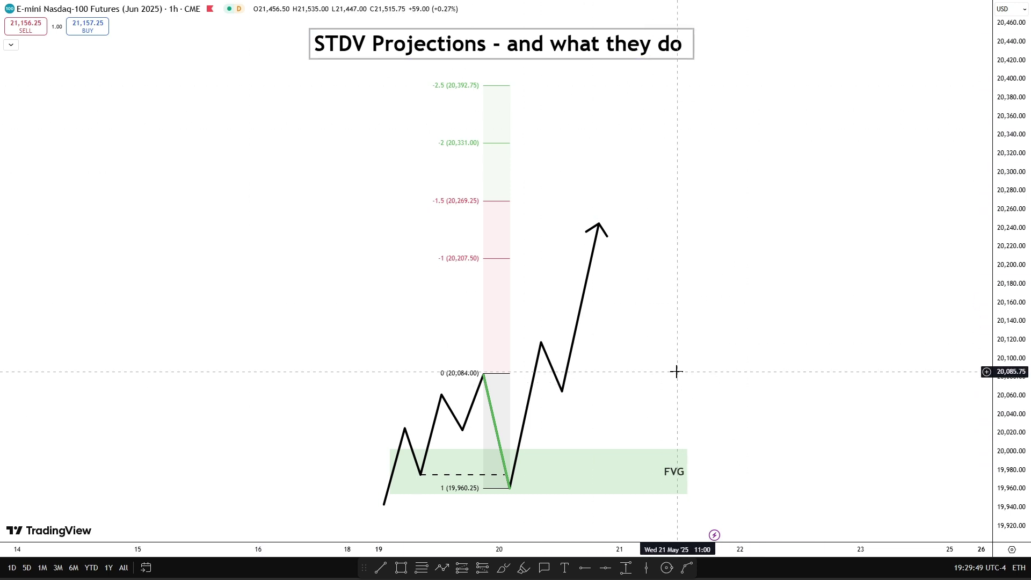
pyautogui.moveTo(699, 347); pyautogui.dragTo(695, 343)
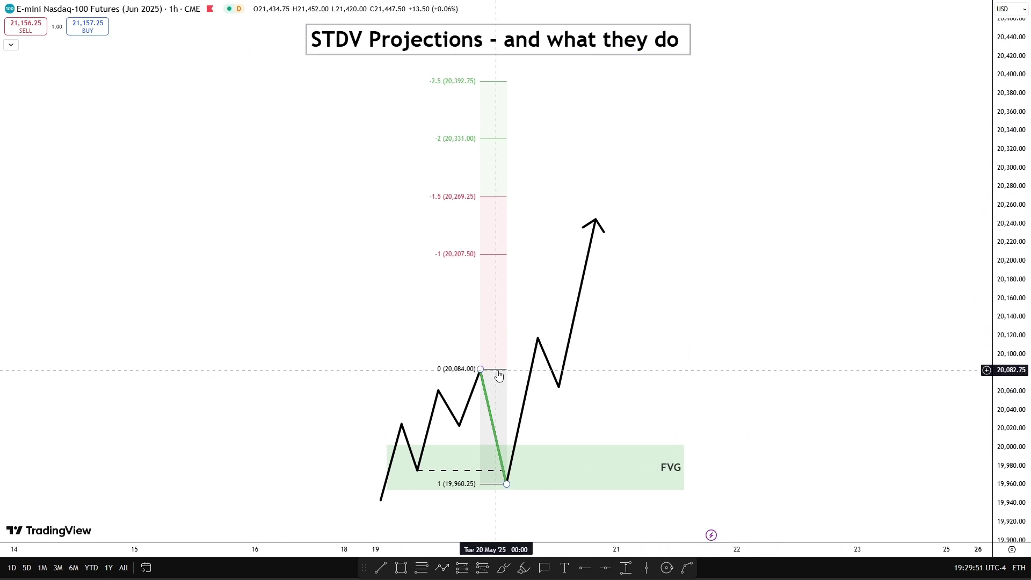
pyautogui.press('Delete')
pyautogui.click(422, 571)
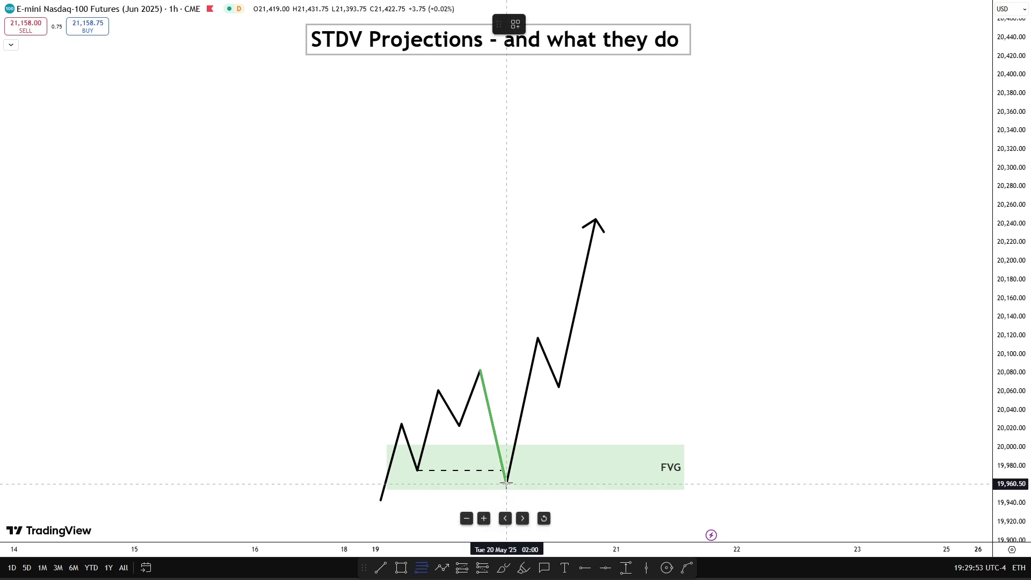
pyautogui.click(506, 486)
pyautogui.click(480, 368)
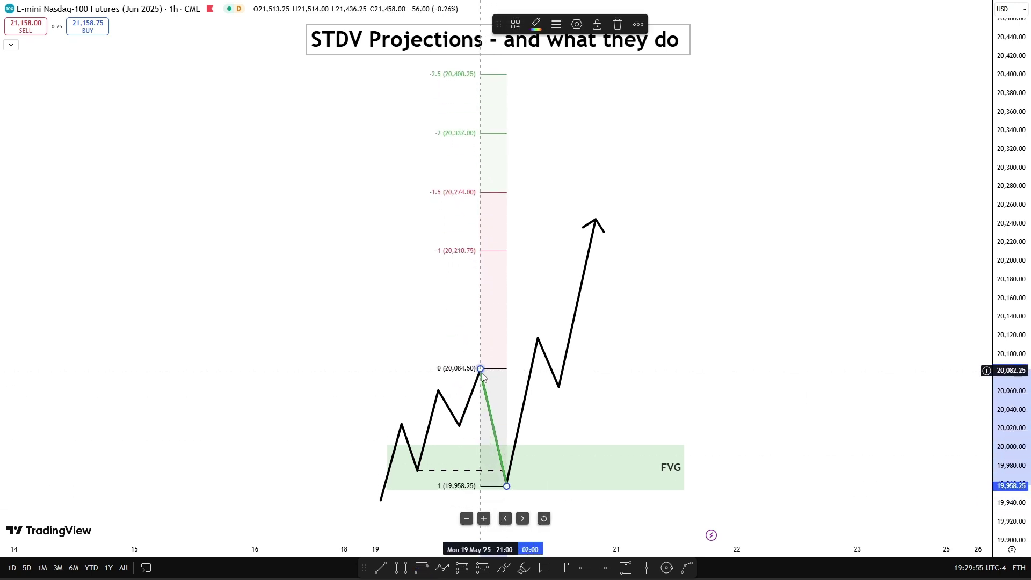
pyautogui.click(678, 342)
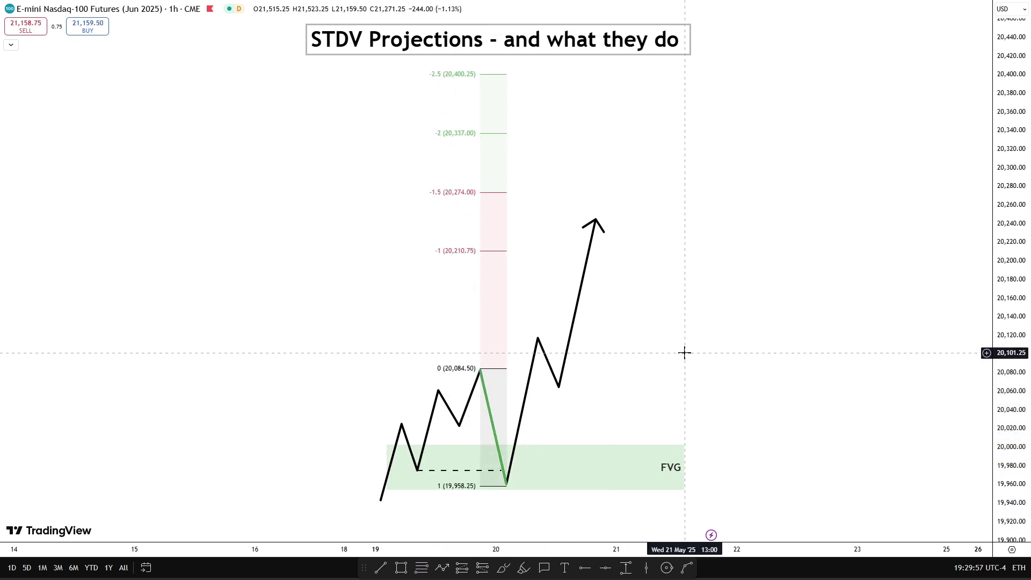
# Enable the -4 and -4.5 levels on the Fib Retracement.
pyautogui.moveTo(696, 348); pyautogui.dragTo(689, 374)
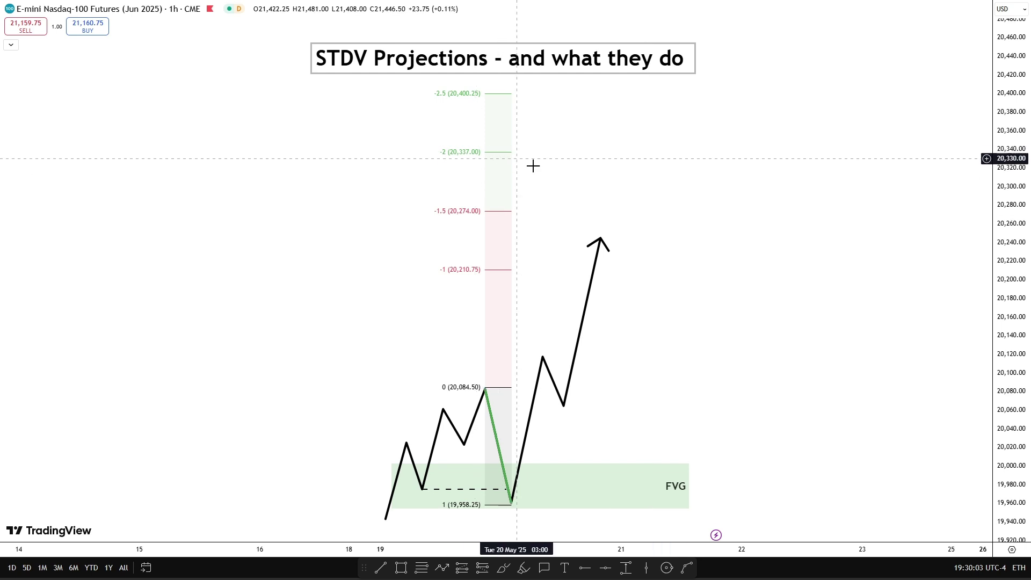
pyautogui.moveTo(754, 328); pyautogui.dragTo(754, 309)
pyautogui.doubleClick(504, 198)
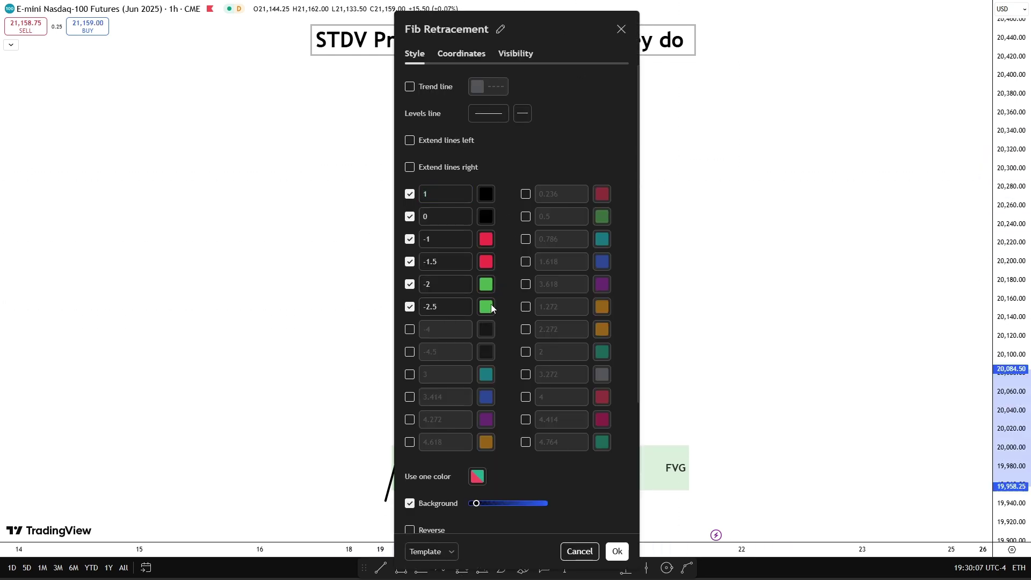
pyautogui.click(404, 331)
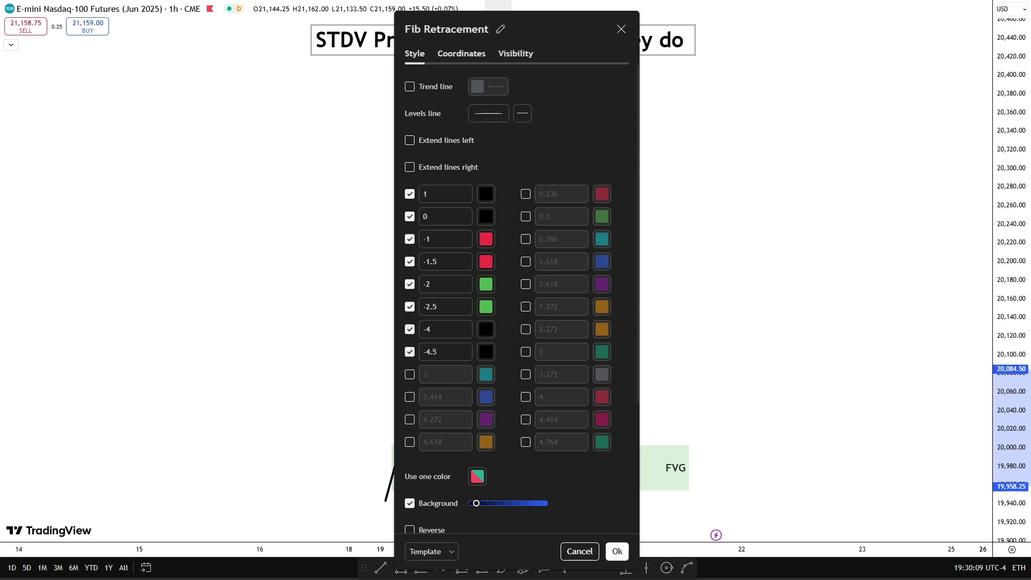
pyautogui.click(617, 551)
# Disable the -4 and -4.5 levels on the Fib Retracement.
pyautogui.moveTo(672, 268); pyautogui.dragTo(667, 447)
pyautogui.moveTo(756, 393); pyautogui.dragTo(766, 263)
pyautogui.doubleClick(511, 188)
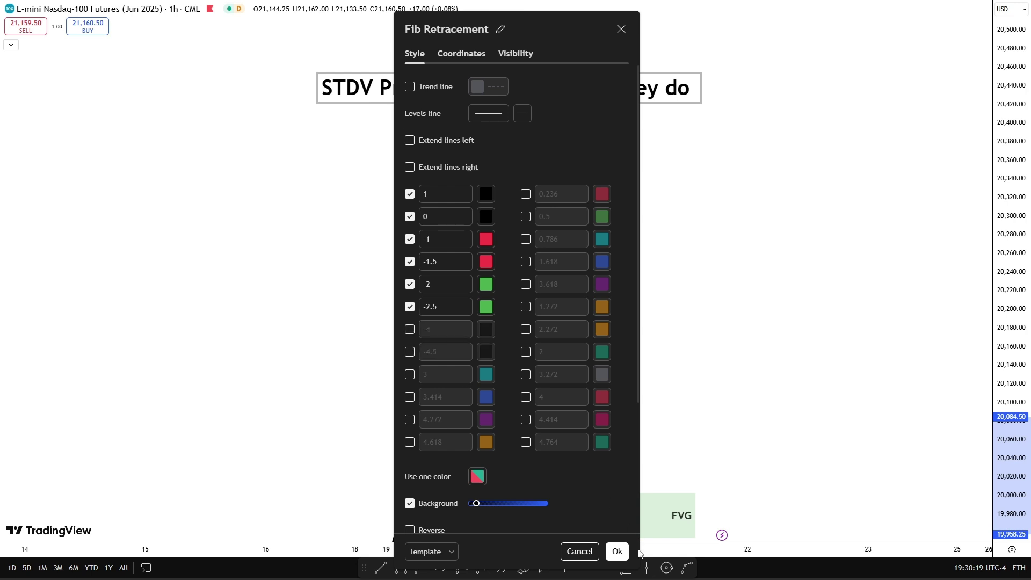
pyautogui.click(624, 558)
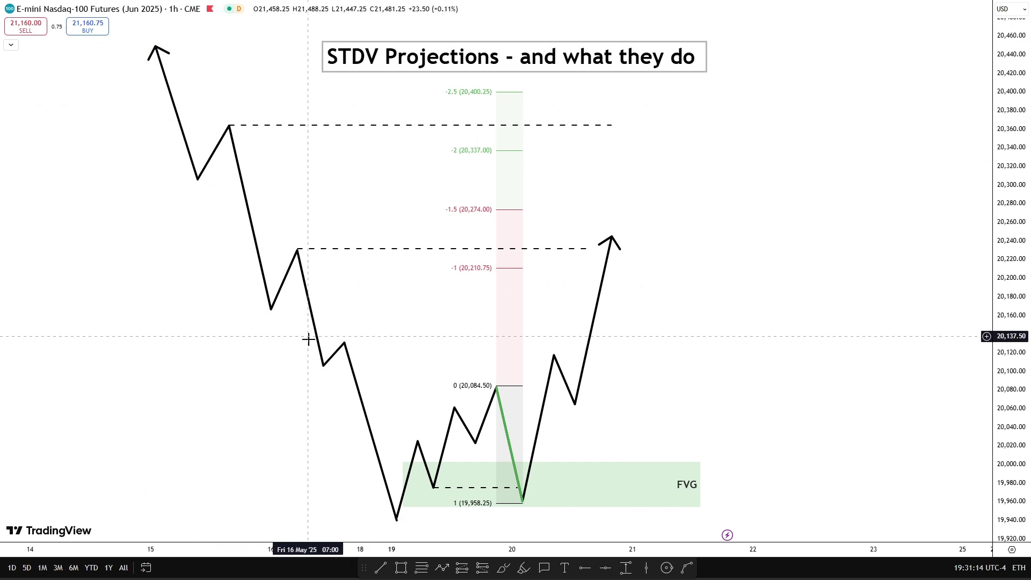
# Move the downtrend path's last swing low before the final drop to about 20,100.
pyautogui.click(330, 371)
pyautogui.click(398, 290)
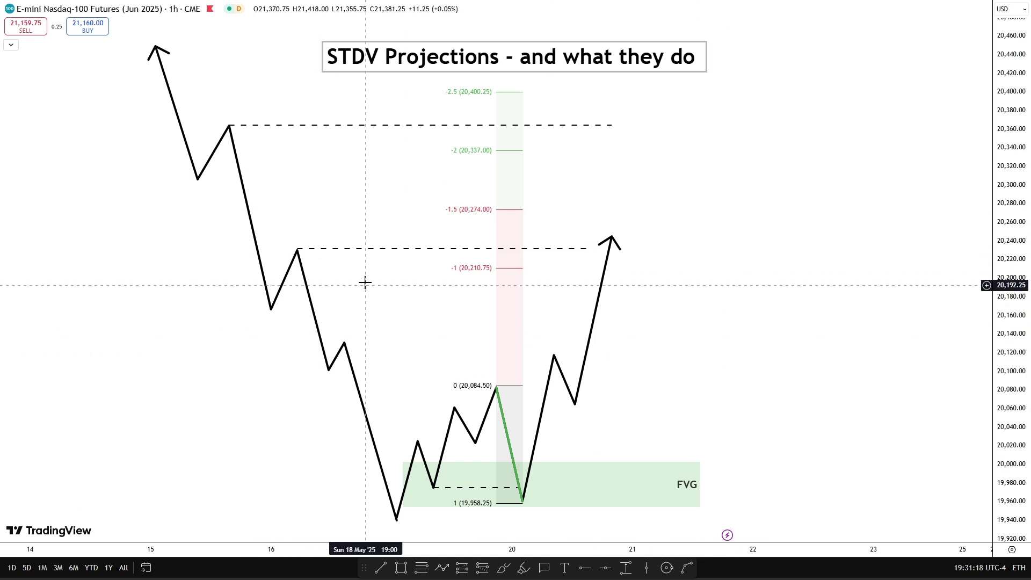
pyautogui.click(295, 252)
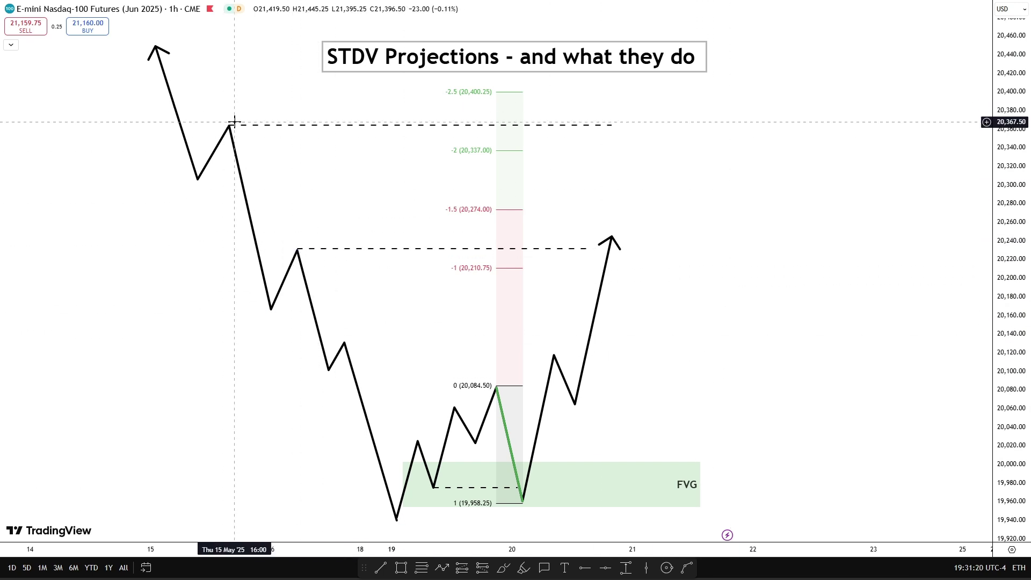
pyautogui.moveTo(819, 225); pyautogui.dragTo(833, 233)
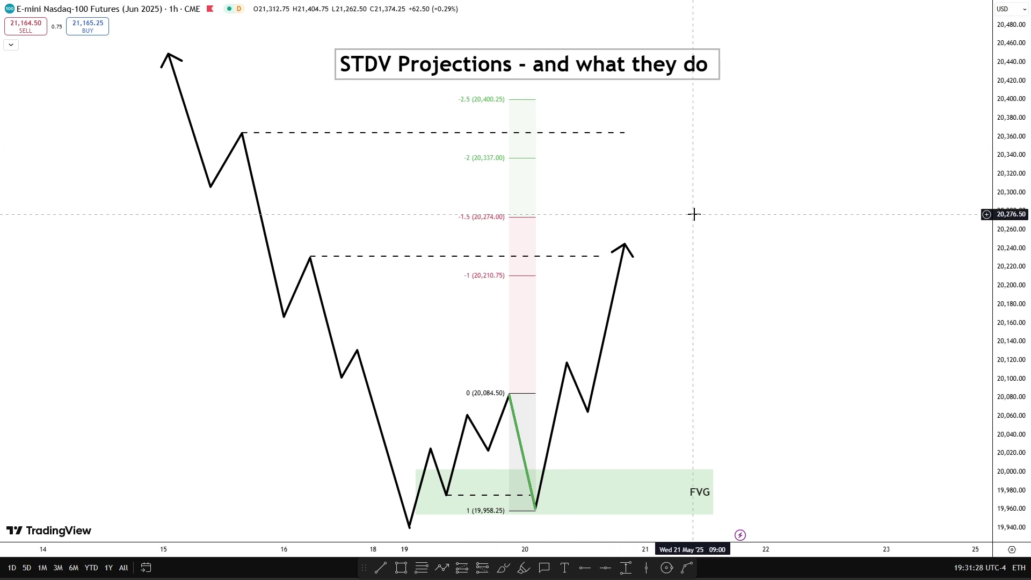
pyautogui.scroll(1, 694, 214)
pyautogui.scroll(1, 739, 230)
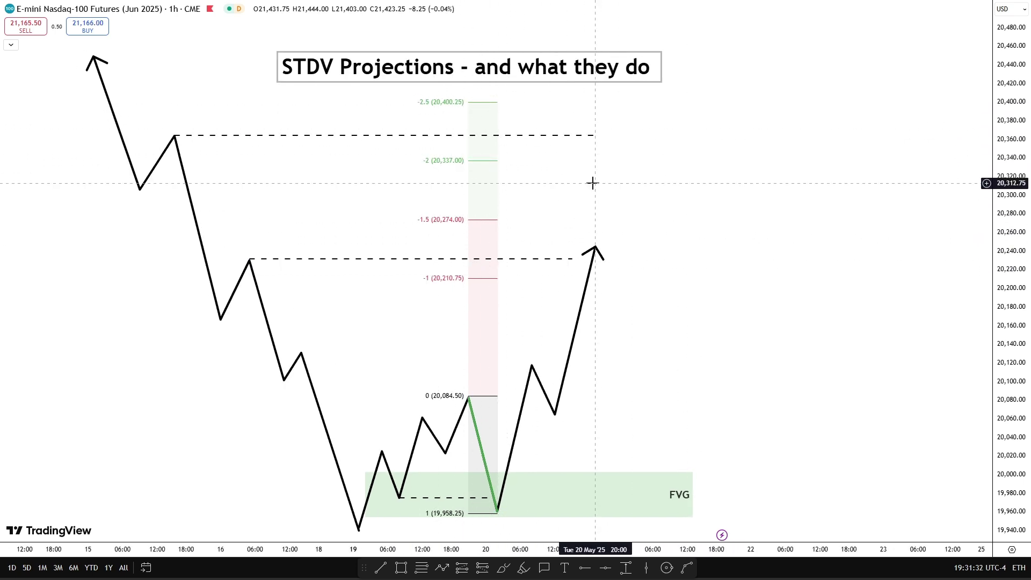
pyautogui.moveTo(593, 183); pyautogui.dragTo(594, 183)
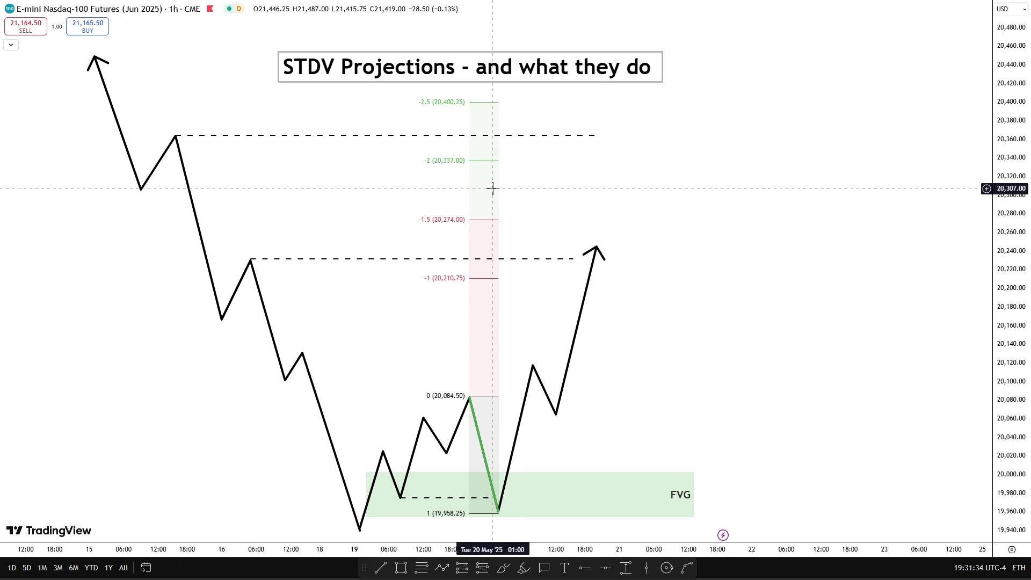
pyautogui.moveTo(714, 340); pyautogui.dragTo(728, 318)
pyautogui.moveTo(728, 318); pyautogui.dragTo(733, 346)
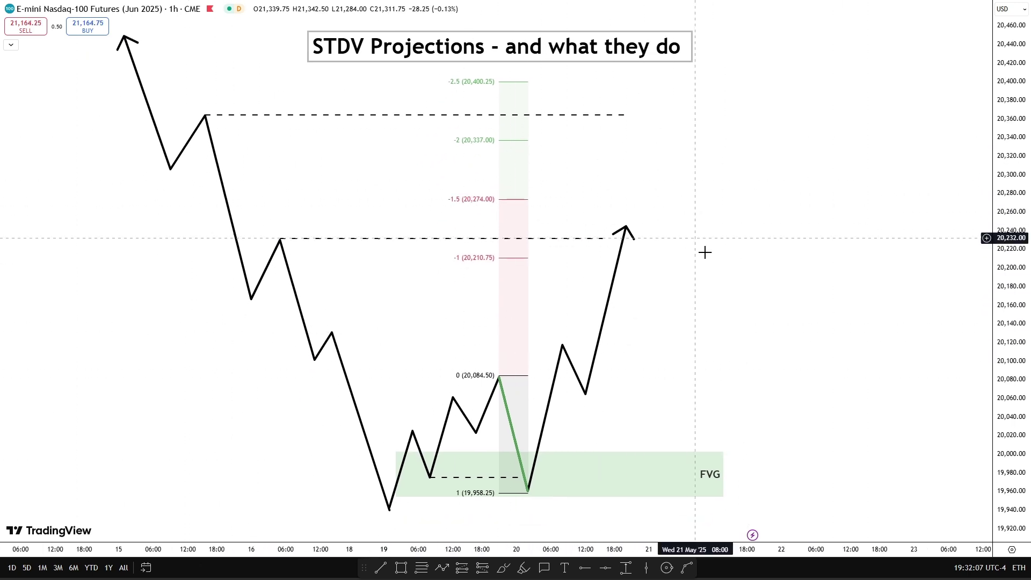
pyautogui.moveTo(811, 267); pyautogui.dragTo(815, 282)
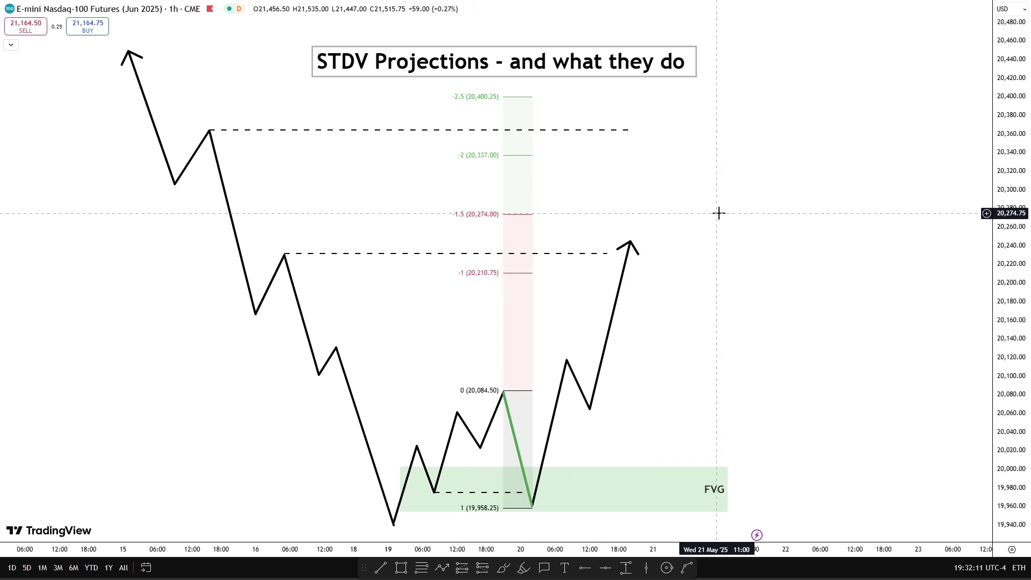
# Draw a rectangle over the lower of the two upper dashed lines, spanning about 20,257.50 to 20,203.75.
pyautogui.moveTo(718, 284); pyautogui.dragTo(728, 294)
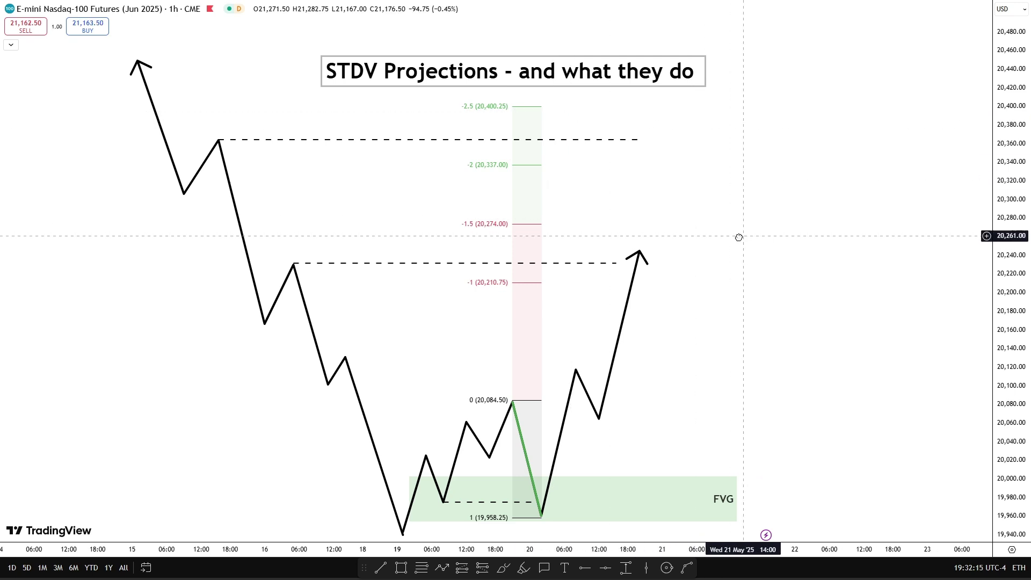
pyautogui.moveTo(739, 238); pyautogui.dragTo(713, 247)
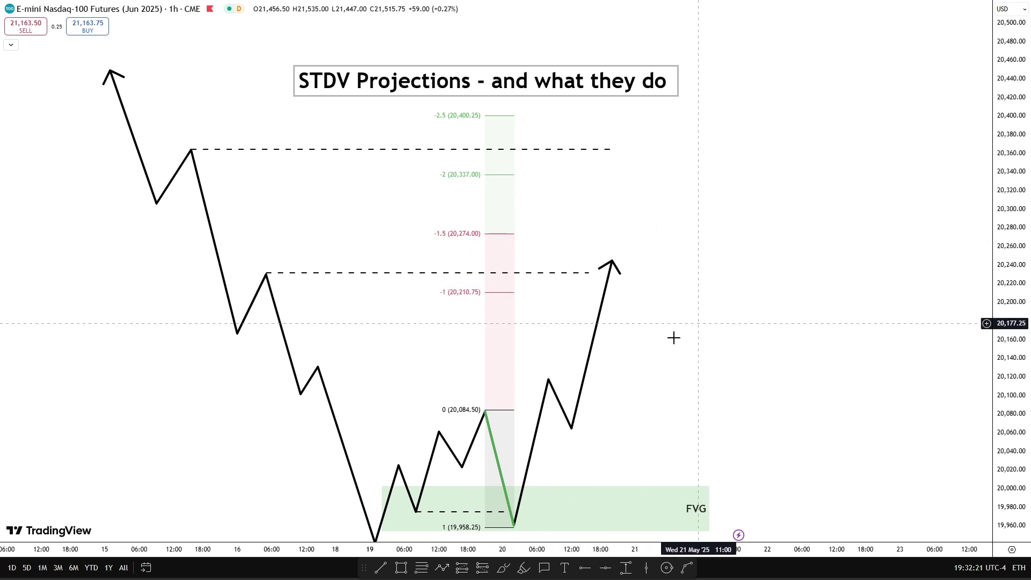
pyautogui.click(405, 570)
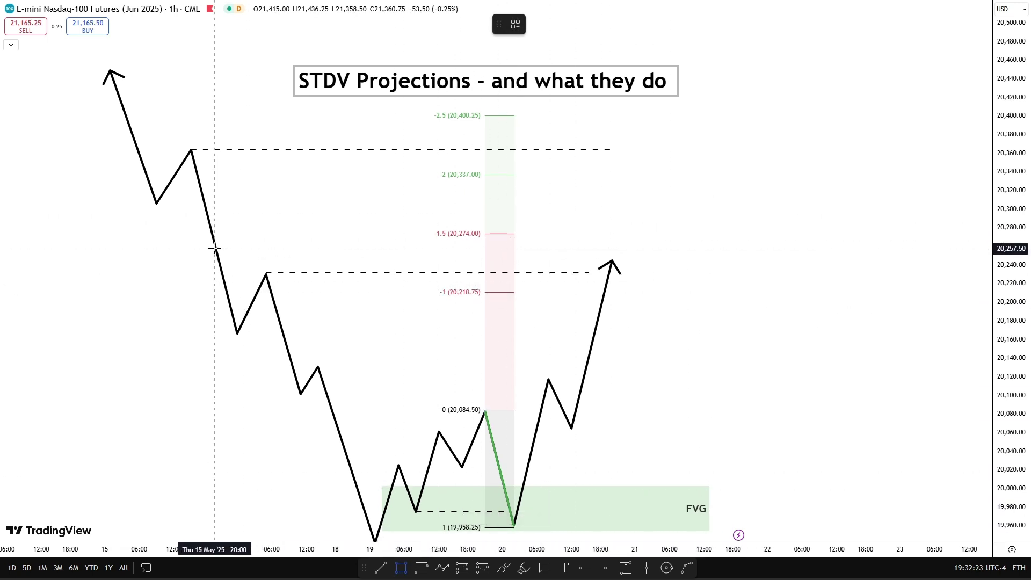
pyautogui.moveTo(214, 248); pyautogui.dragTo(647, 298)
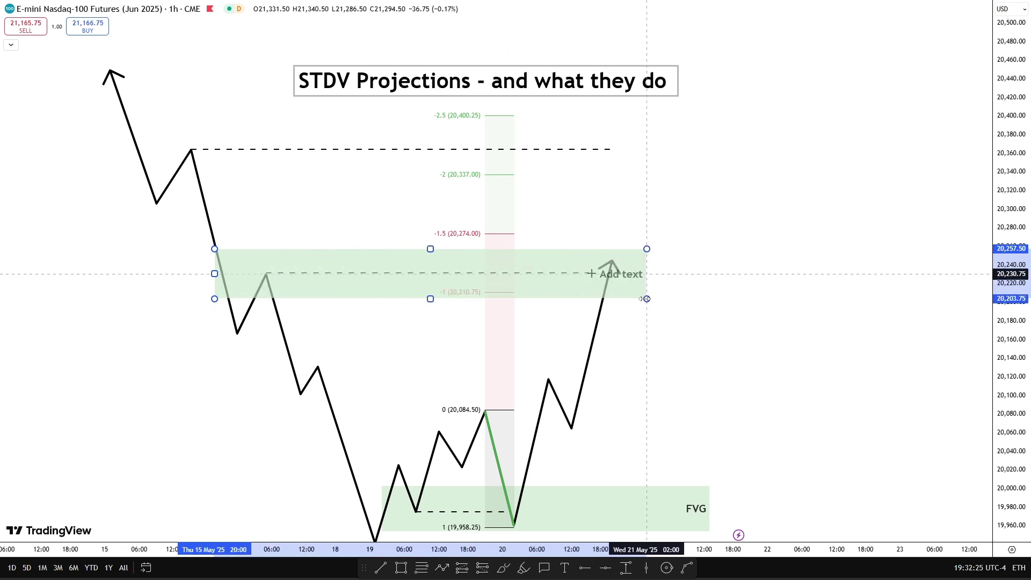
# Apply the red template labelled FVG to the new rectangle.
pyautogui.click(649, 274)
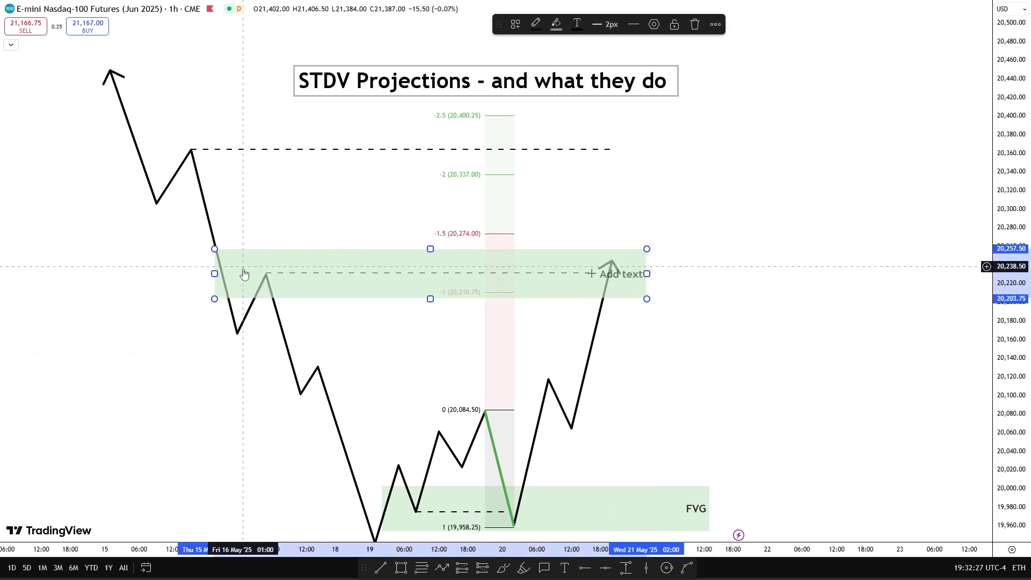
pyautogui.click(517, 30)
pyautogui.click(549, 207)
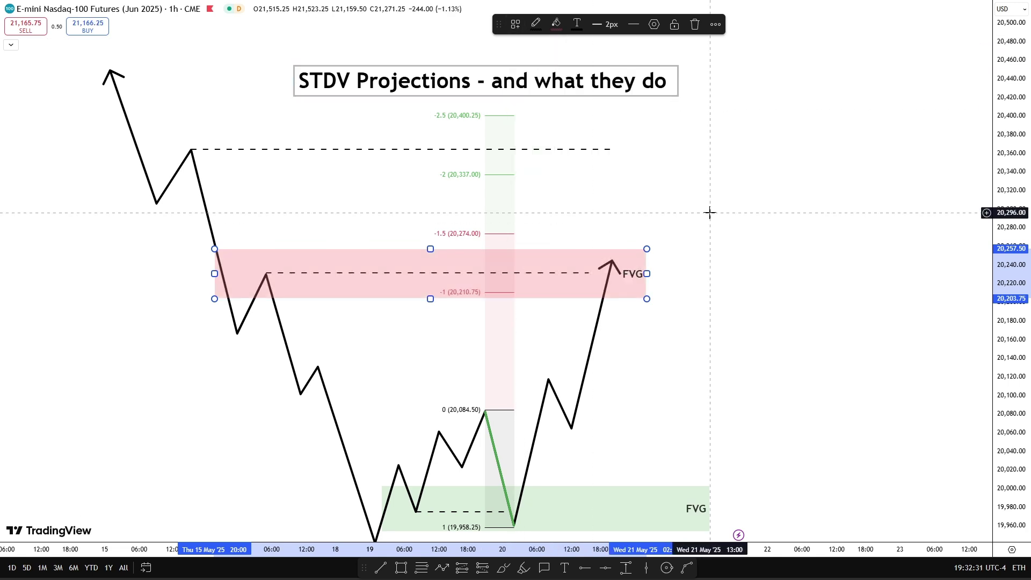
pyautogui.click(715, 221)
# Extend the dashed line inside the red FVG zone to the rally's arrow, and widen the zone past it to about 21 May 04:00.
pyautogui.click(589, 273)
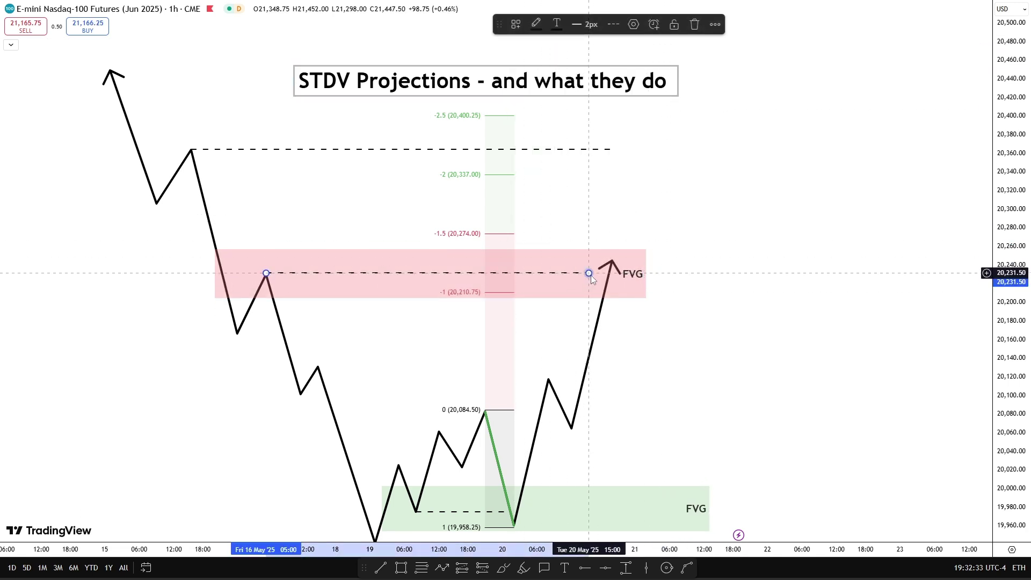
pyautogui.click(719, 326)
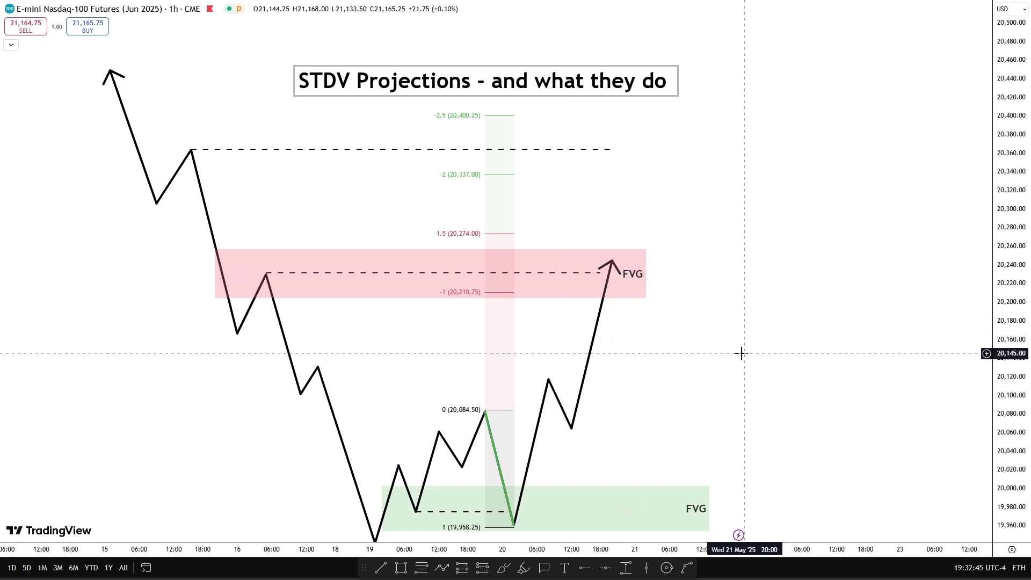
pyautogui.moveTo(741, 353); pyautogui.dragTo(754, 329)
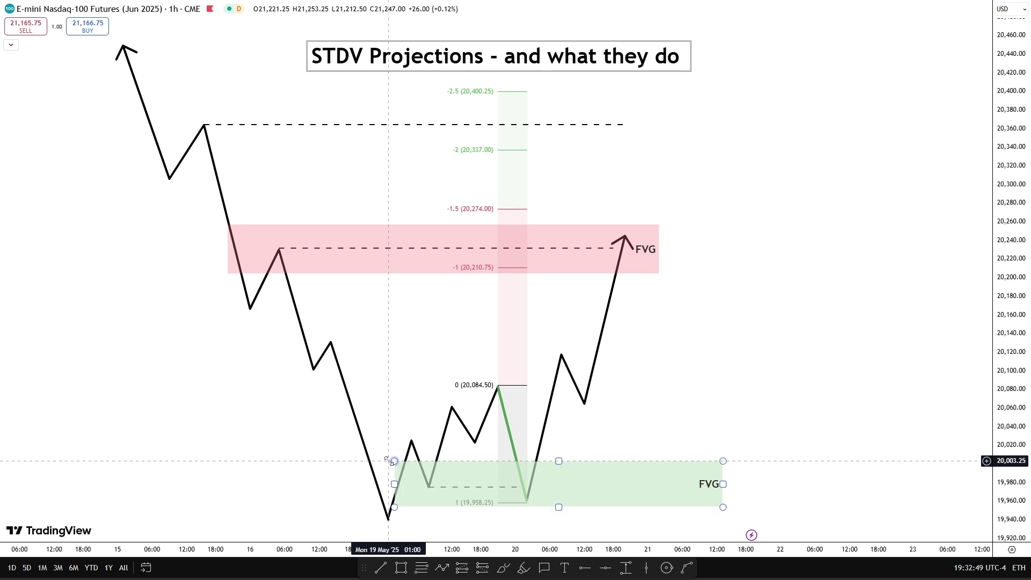
pyautogui.moveTo(694, 346); pyautogui.dragTo(692, 347)
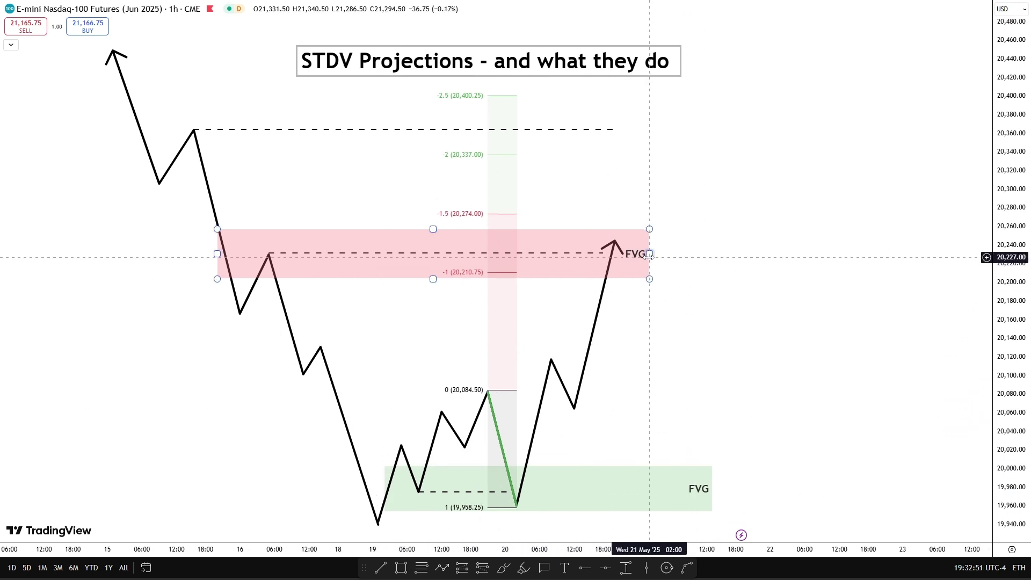
pyautogui.moveTo(649, 253); pyautogui.dragTo(660, 256)
pyautogui.click(714, 272)
# Draw an arrow path from the rally's tip down to about 20,120 and up past the upper dashed line, and undo it.
pyautogui.moveTo(745, 326); pyautogui.dragTo(717, 334)
pyautogui.moveTo(609, 400); pyautogui.dragTo(607, 400)
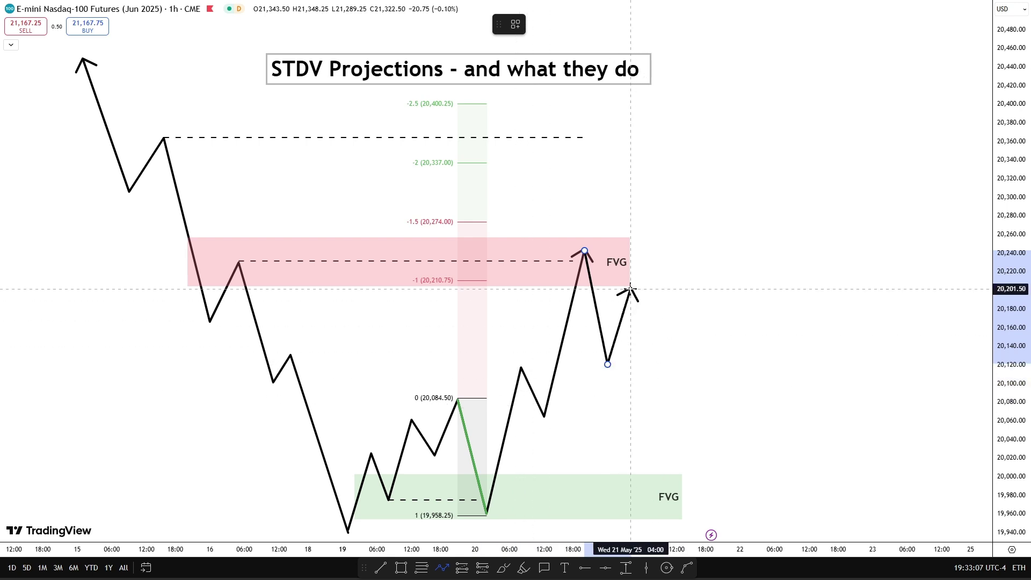
pyautogui.doubleClick(649, 129)
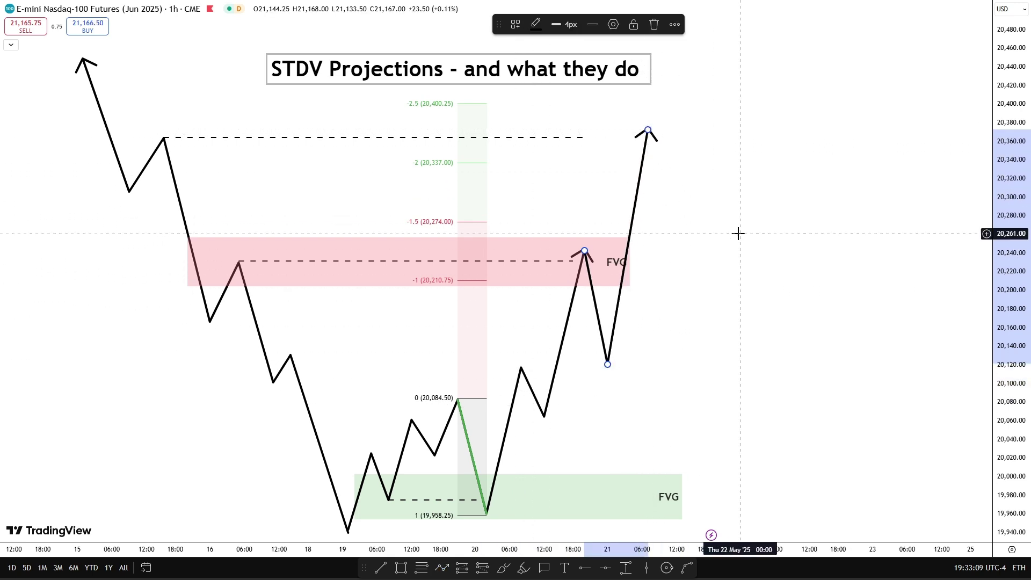
pyautogui.click(738, 232)
pyautogui.hotkey('ctrl', 'z')
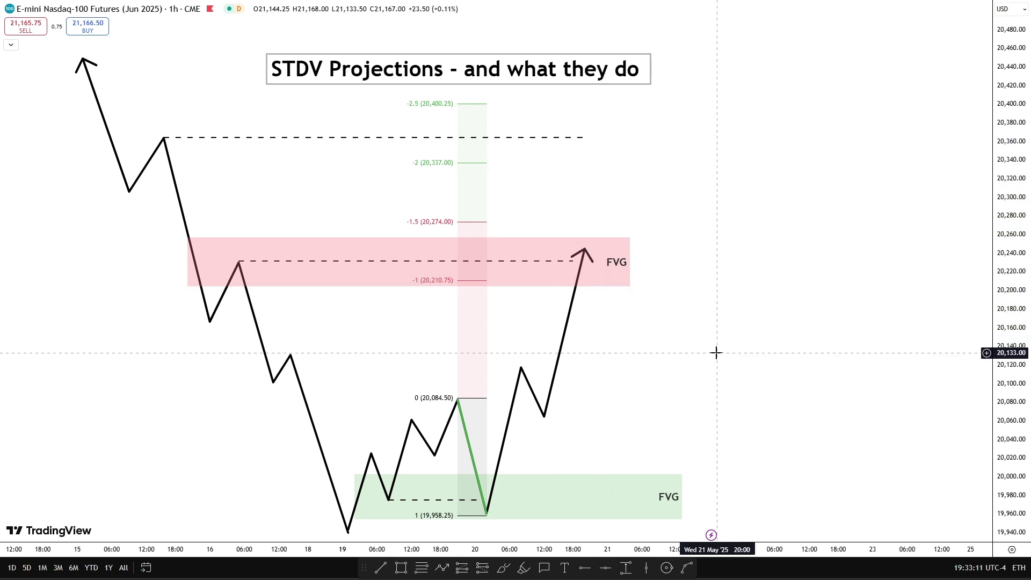
# Draw an arrow path from the rally's tip falling through the green FVG zone to about 19,920.
pyautogui.moveTo(716, 353); pyautogui.dragTo(761, 328)
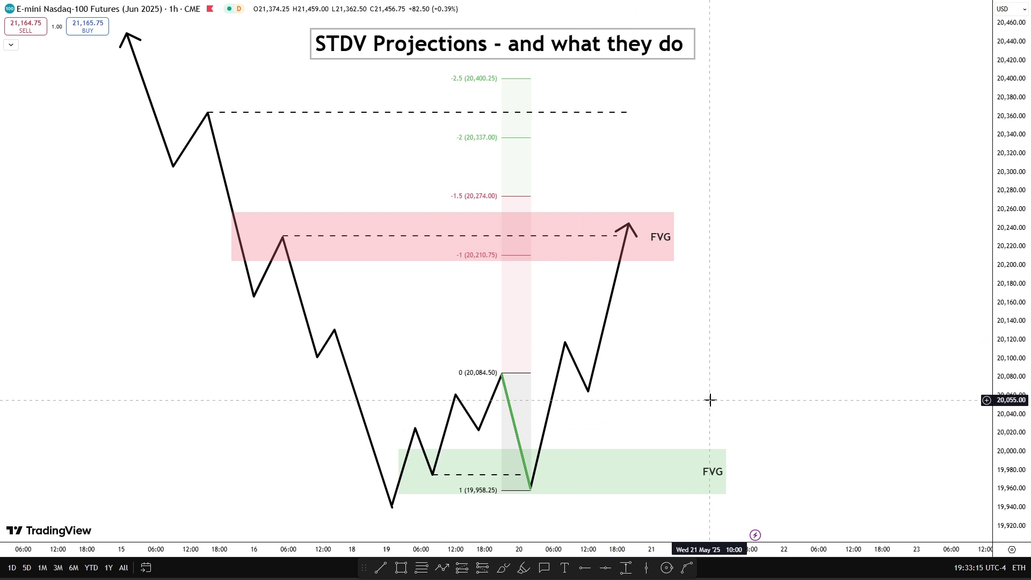
pyautogui.moveTo(710, 399); pyautogui.dragTo(718, 398)
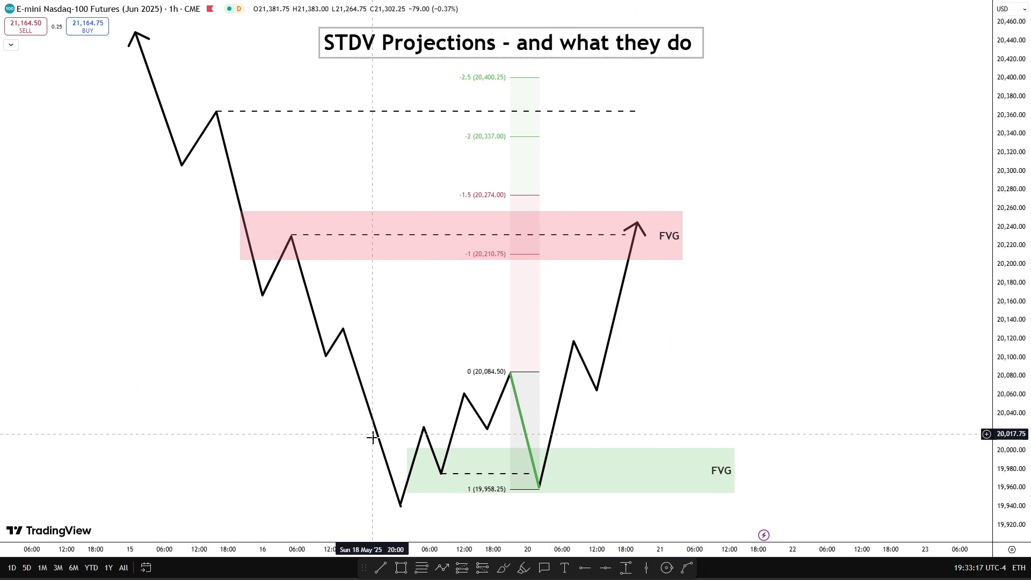
pyautogui.moveTo(760, 328); pyautogui.dragTo(750, 313)
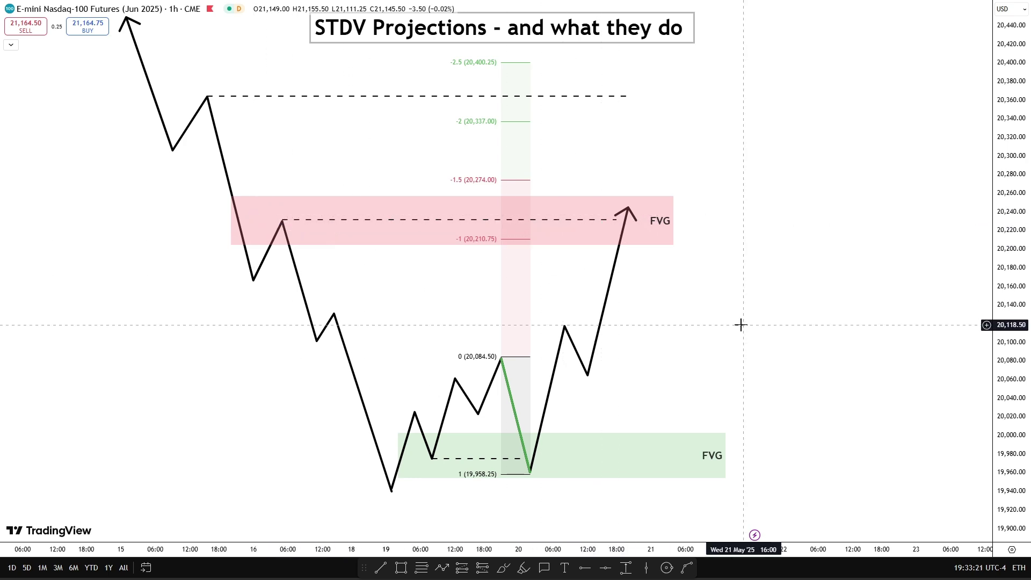
pyautogui.moveTo(741, 325); pyautogui.dragTo(731, 320)
pyautogui.moveTo(524, 529); pyautogui.dragTo(465, 526)
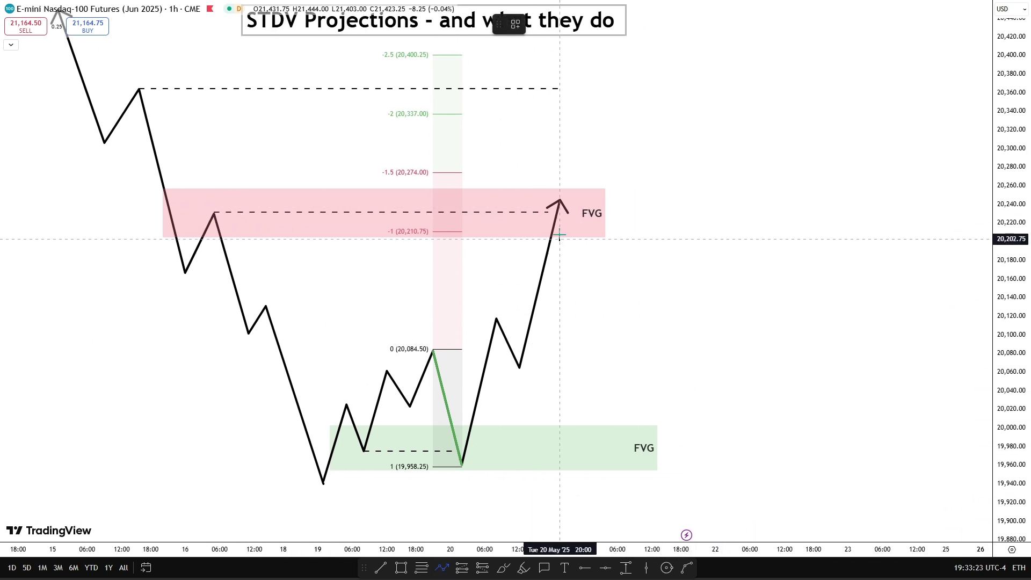
pyautogui.click(559, 201)
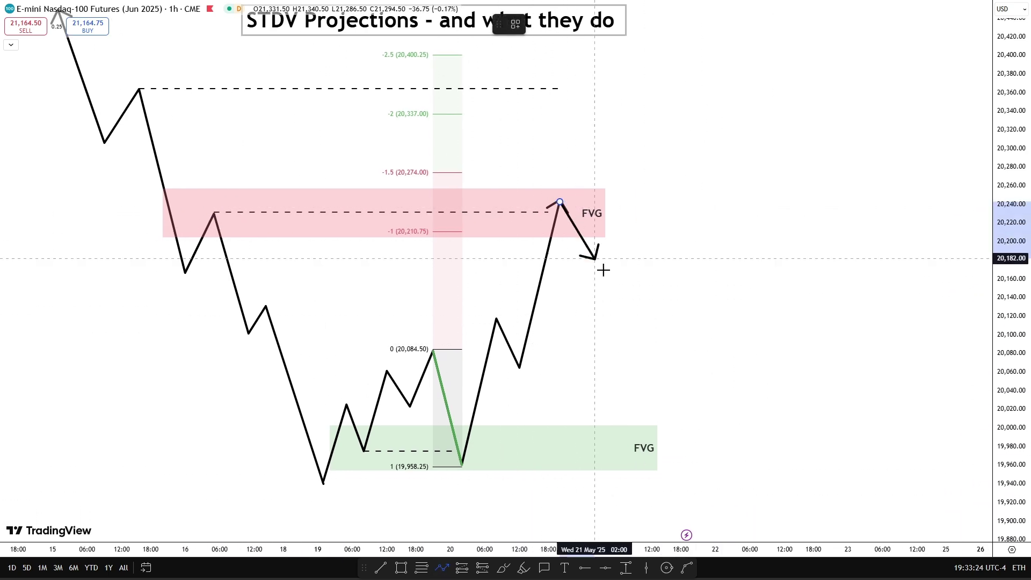
pyautogui.click(652, 498)
# Delete the falling arrow path that starts at the rally's tip.
pyautogui.moveTo(740, 300); pyautogui.dragTo(792, 318)
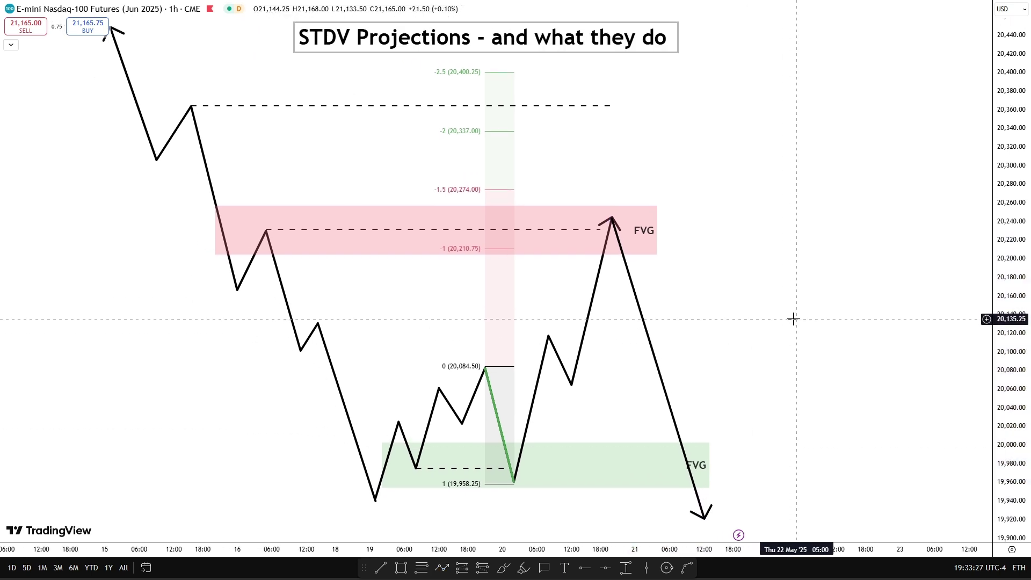
pyautogui.scroll(-1, 794, 318)
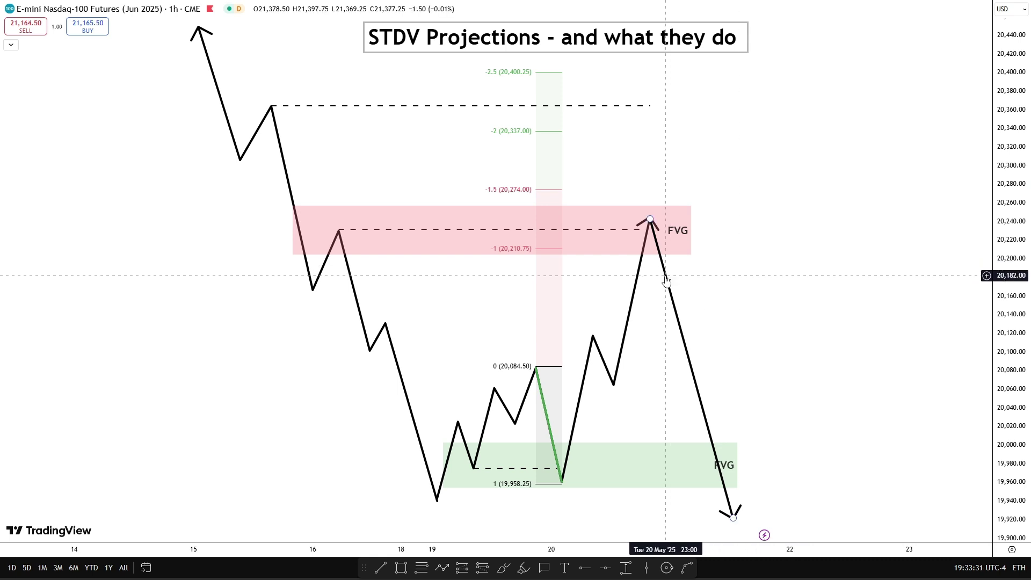
pyautogui.moveTo(768, 248); pyautogui.dragTo(791, 265)
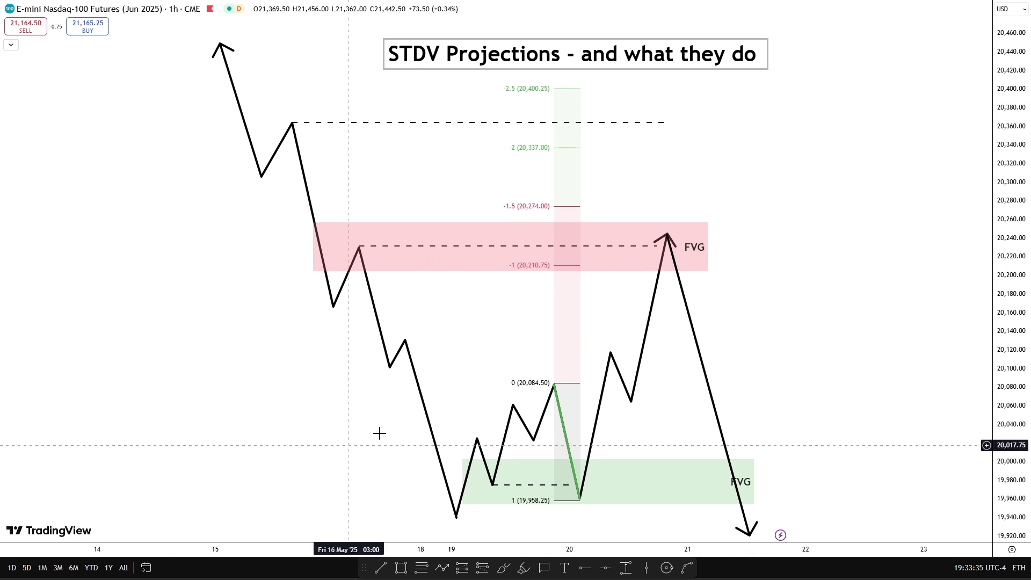
pyautogui.click(693, 323)
pyautogui.press('Delete')
pyautogui.moveTo(833, 320); pyautogui.dragTo(825, 323)
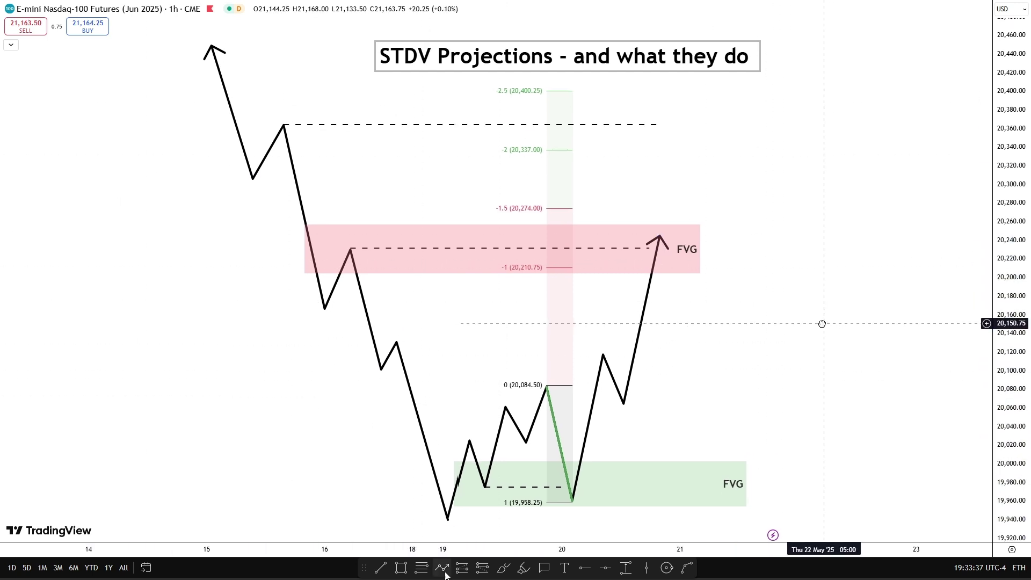
# Draw an arrow path from the rally's tip at 20,244.75 through a pullback near 20,125 to about 20,375, and undo it.
pyautogui.click(442, 568)
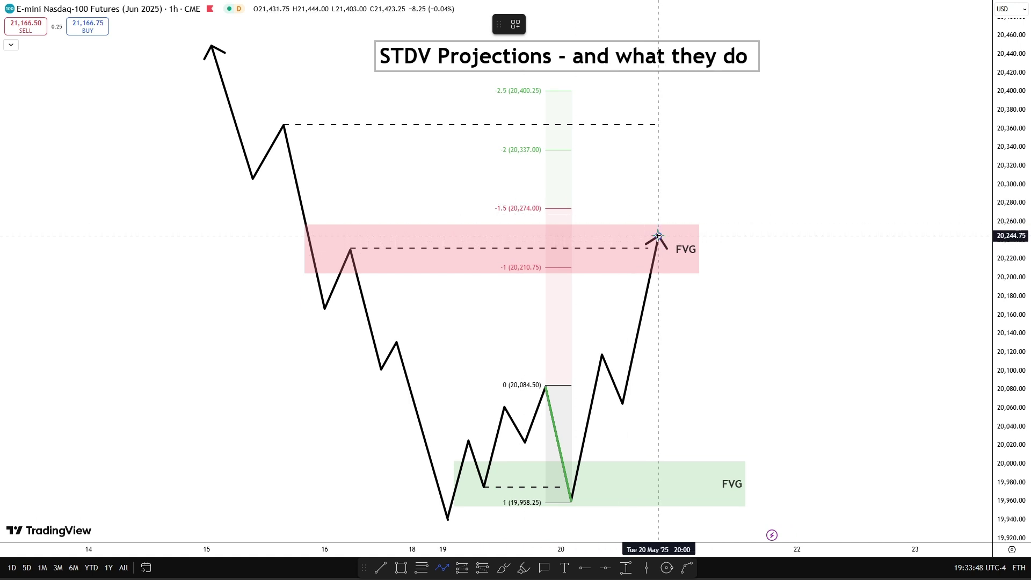
pyautogui.click(658, 236)
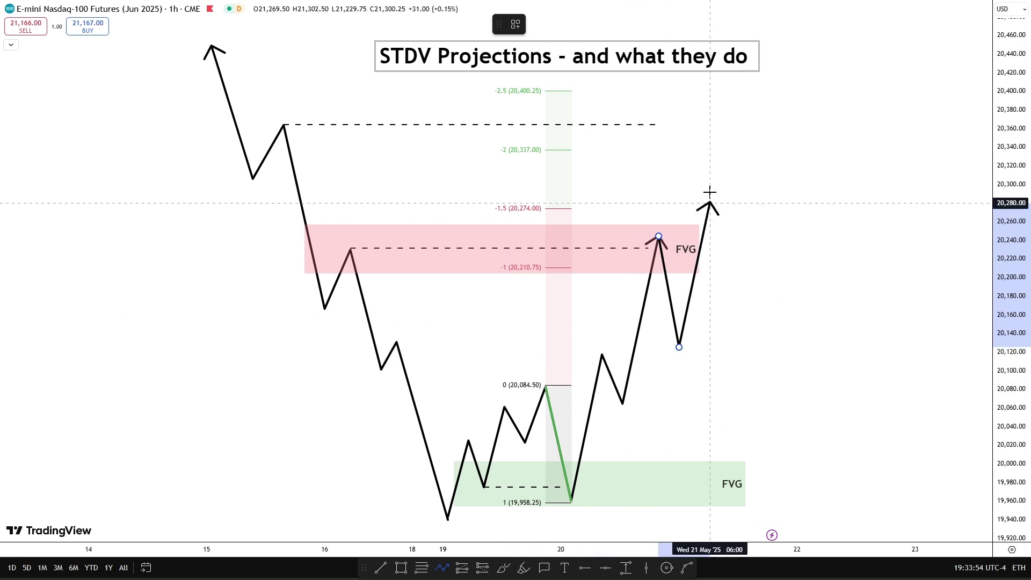
pyautogui.doubleClick(713, 116)
pyautogui.click(755, 134)
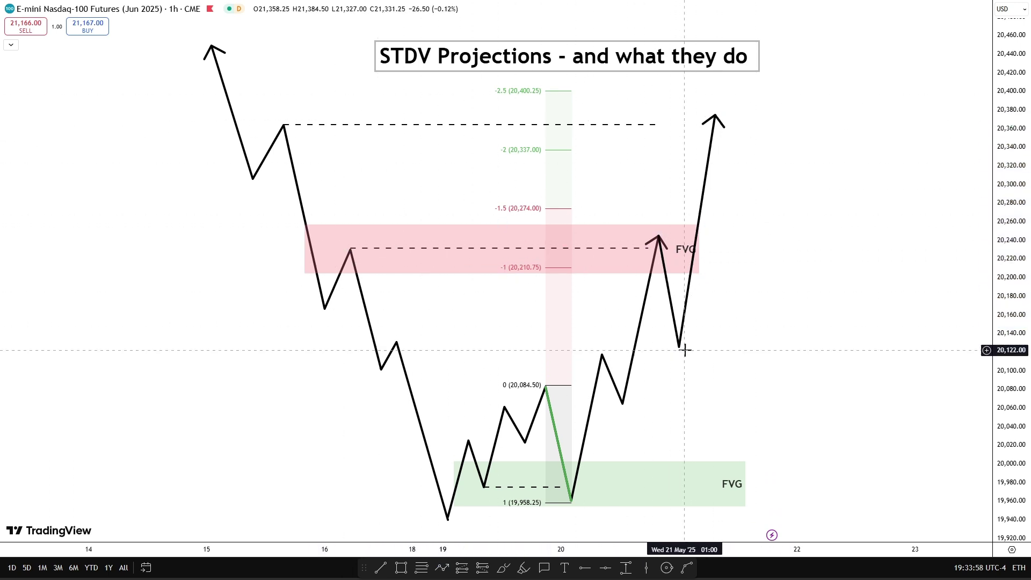
pyautogui.hotkey('ctrl', 'z')
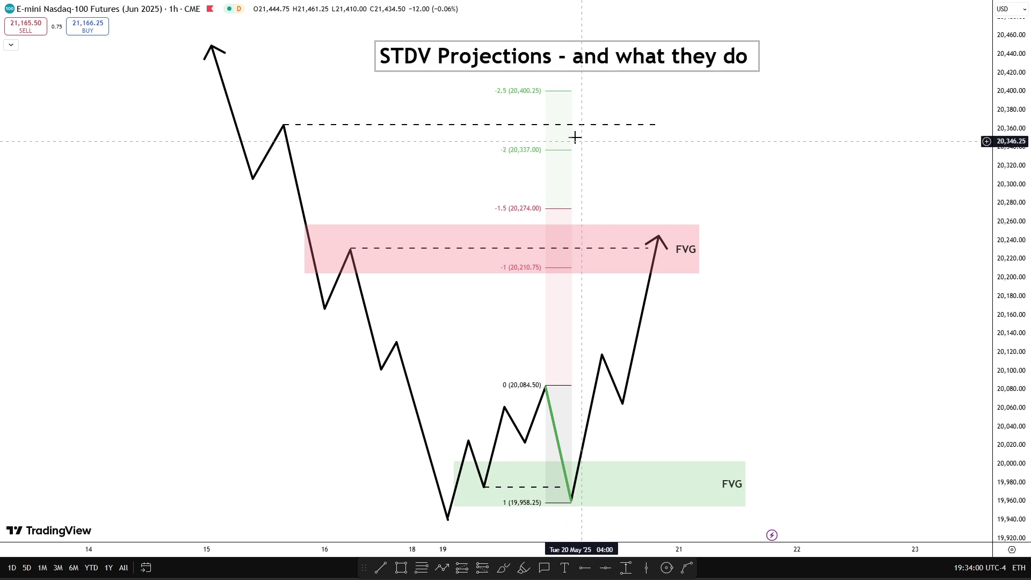
# Delete the title text "STDV Projections - and what they do" from the chart.
pyautogui.moveTo(850, 168); pyautogui.dragTo(829, 227)
pyautogui.moveTo(997, 301); pyautogui.dragTo(997, 290)
pyautogui.moveTo(893, 295); pyautogui.dragTo(899, 230)
pyautogui.click(638, 38)
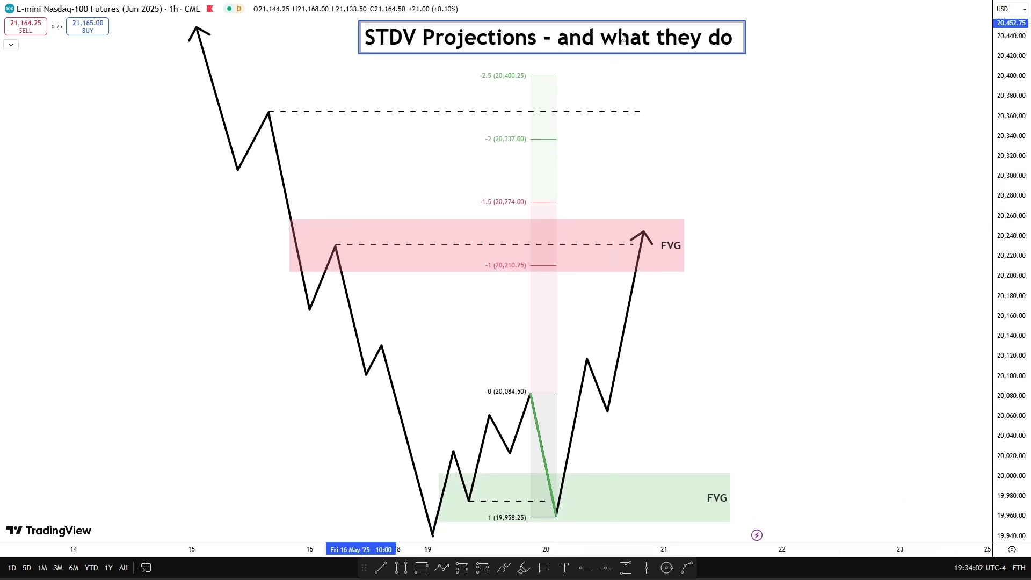
pyautogui.press('Delete')
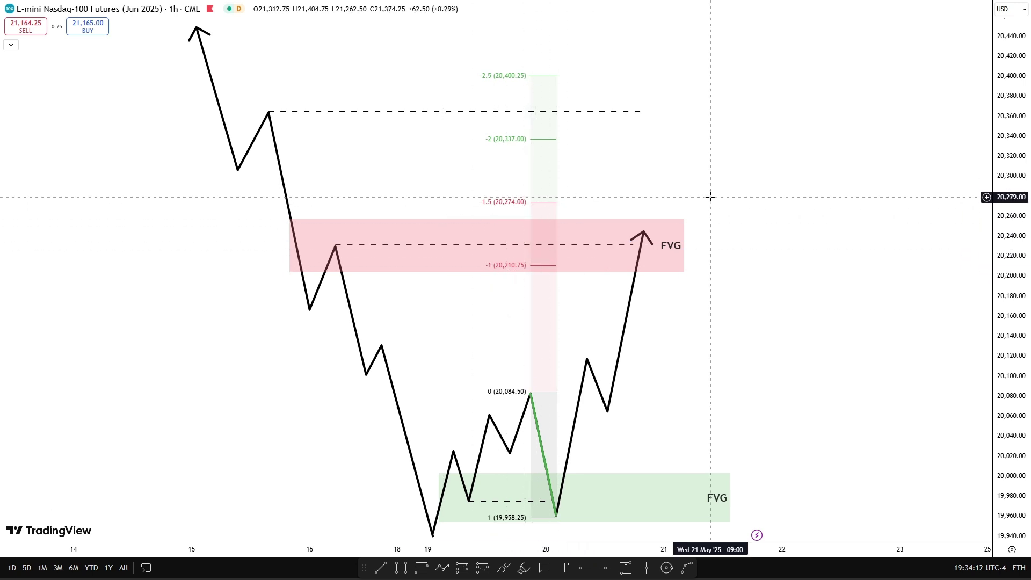
# Move the rally path's arrow tip up to about 20,370.25, just above the upper dashed line.
pyautogui.moveTo(710, 196); pyautogui.dragTo(709, 199)
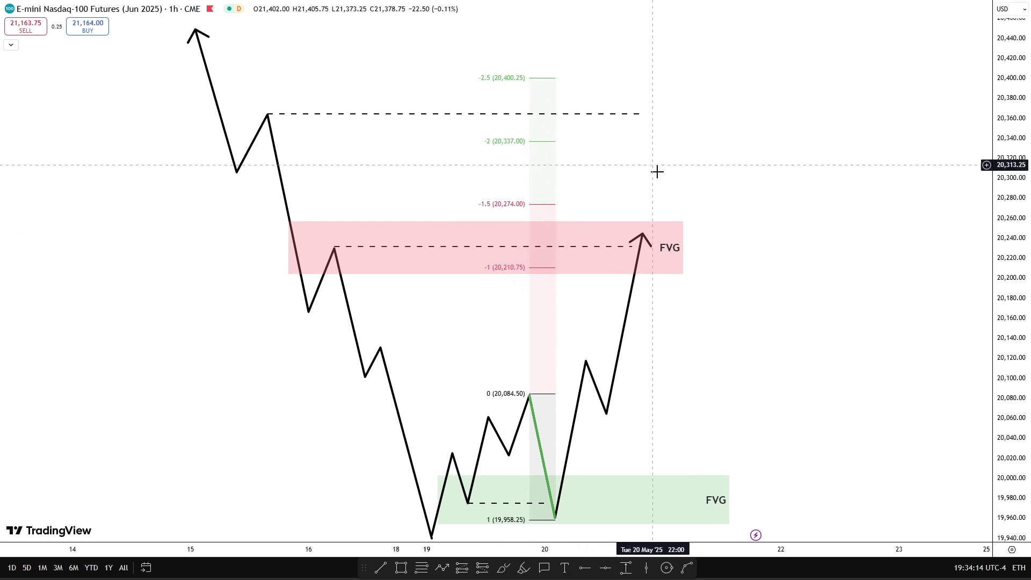
pyautogui.moveTo(643, 234)
pyautogui.mouseDown()
pyautogui.moveTo(674, 145)
pyautogui.moveTo(665, 114)
pyautogui.mouseUp()
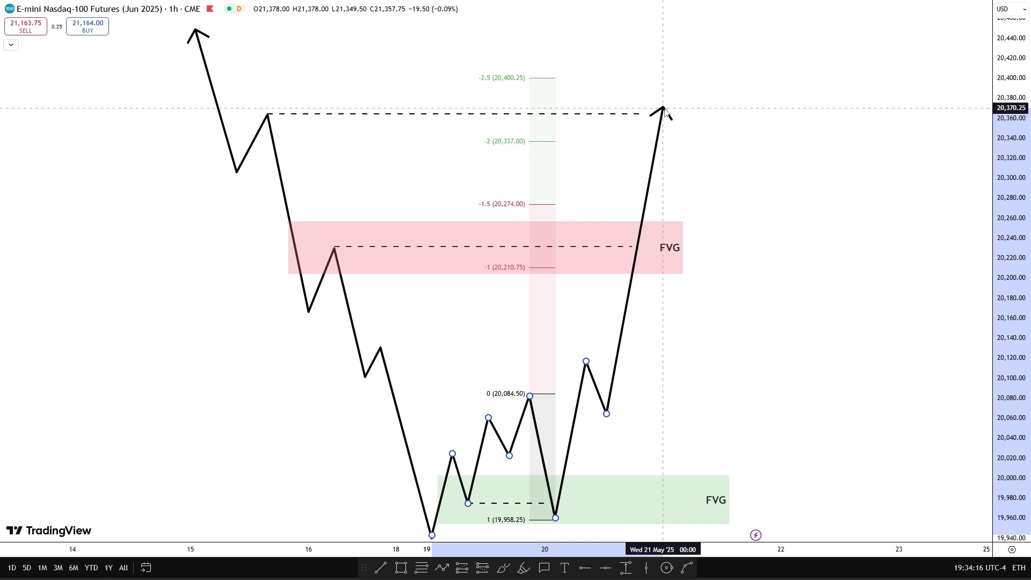
pyautogui.click(715, 162)
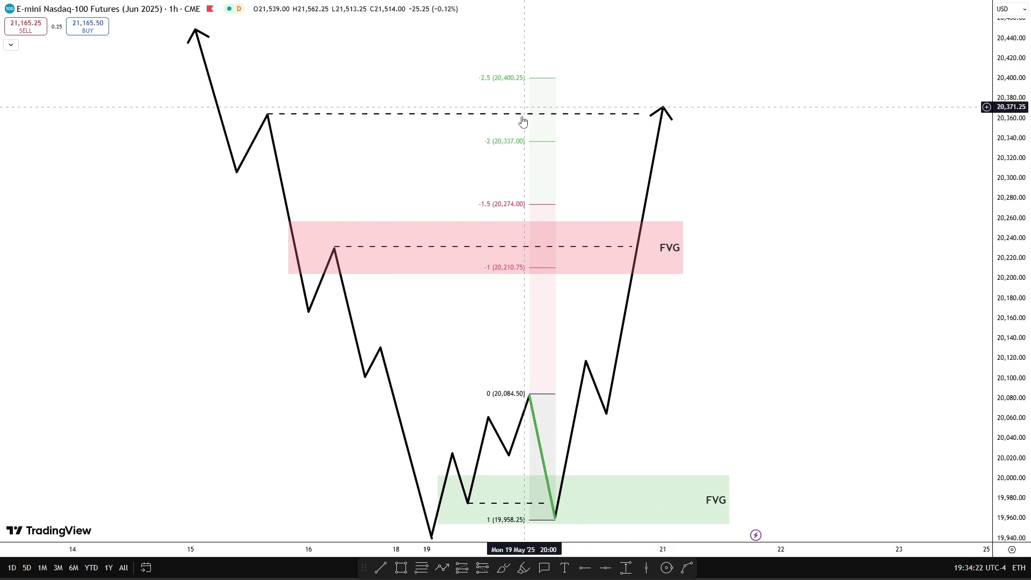
pyautogui.moveTo(763, 187); pyautogui.dragTo(759, 188)
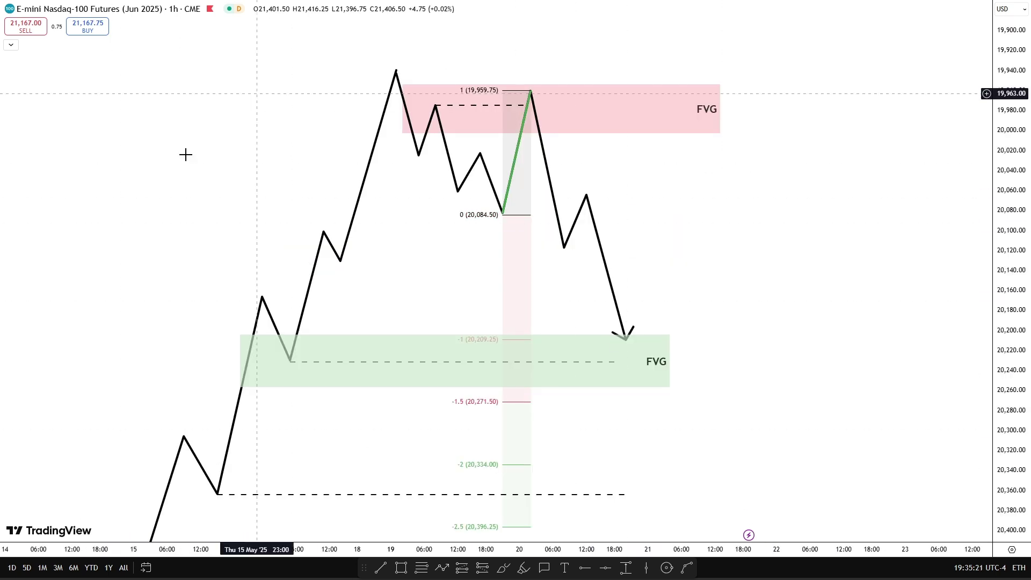
# Move the falling path's arrow tip on the inverted chart to about 20,206, at the upper edge of the green FVG zone.
pyautogui.moveTo(693, 300); pyautogui.dragTo(702, 246)
pyautogui.moveTo(773, 373); pyautogui.dragTo(764, 412)
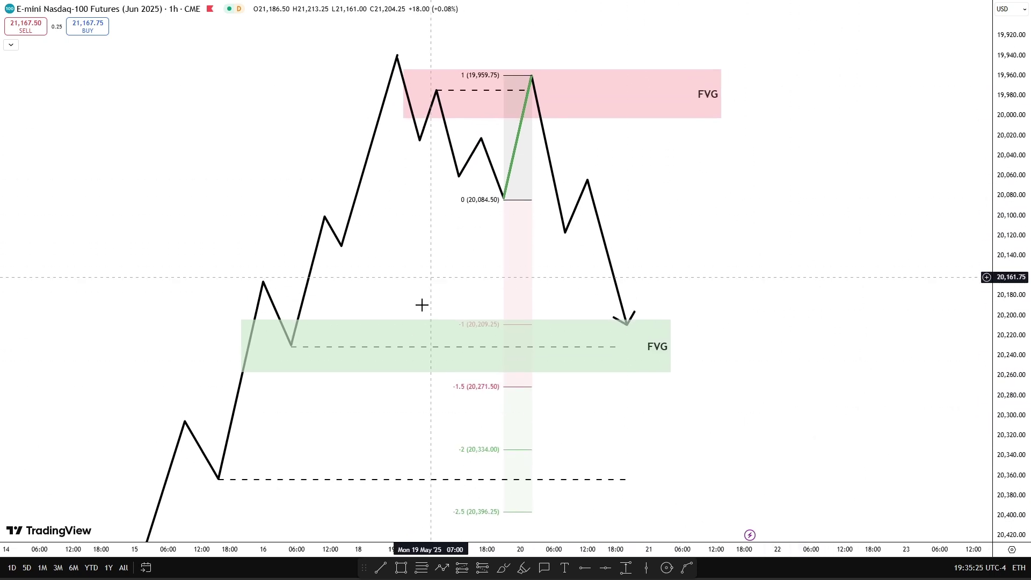
pyautogui.moveTo(629, 326)
pyautogui.mouseDown()
pyautogui.moveTo(628, 315)
pyautogui.moveTo(632, 322)
pyautogui.mouseUp()
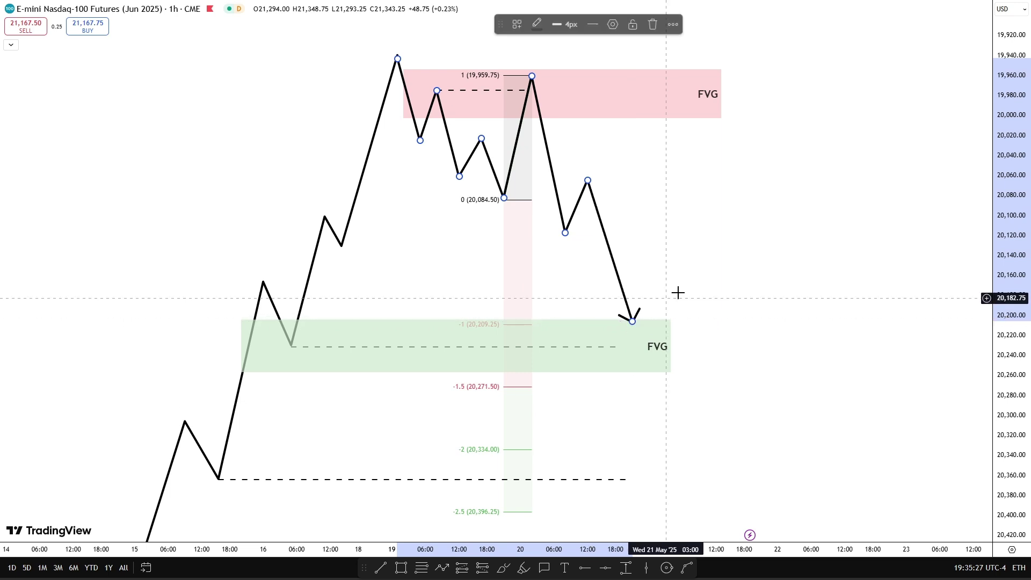
pyautogui.click(678, 293)
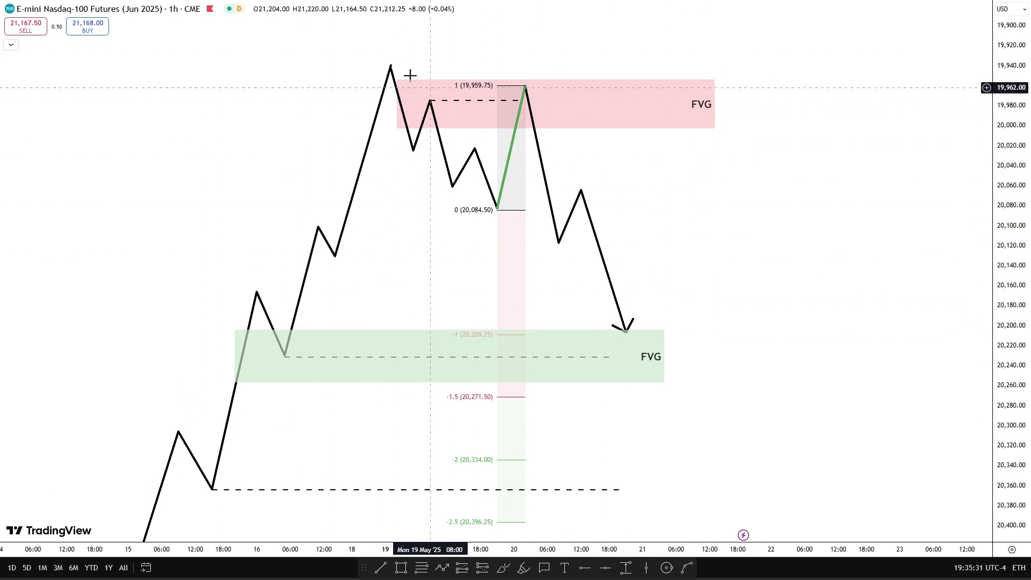
# Lower the falling path's arrow tip to about 20,232, onto the dashed line inside the green FVG zone.
pyautogui.moveTo(705, 297); pyautogui.dragTo(705, 260)
pyautogui.moveTo(624, 293); pyautogui.dragTo(625, 311)
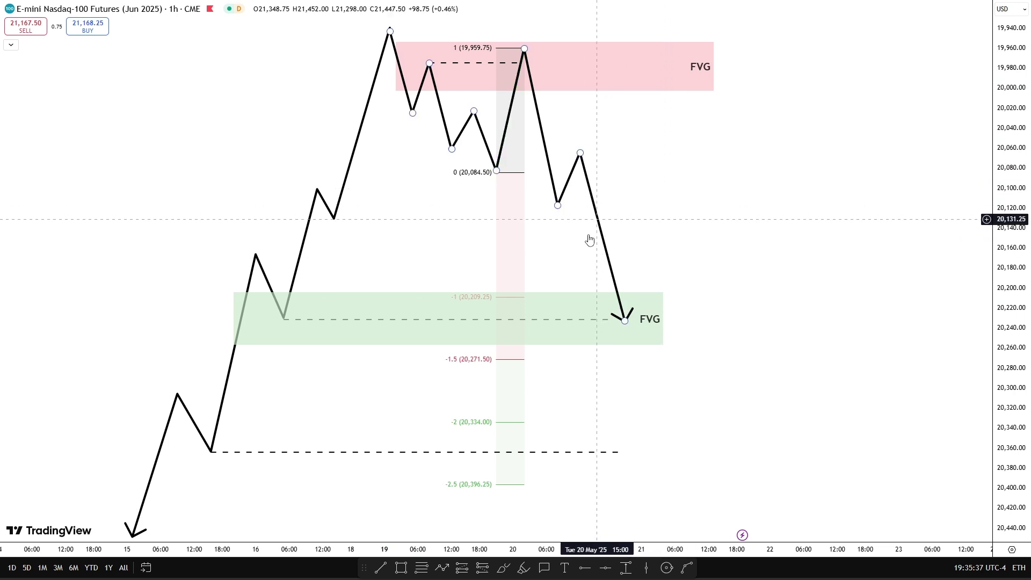
# Draw a red zone across the final falling leg, spanning about 20,097 to 20,136 and extending to the right of the path.
pyautogui.click(402, 567)
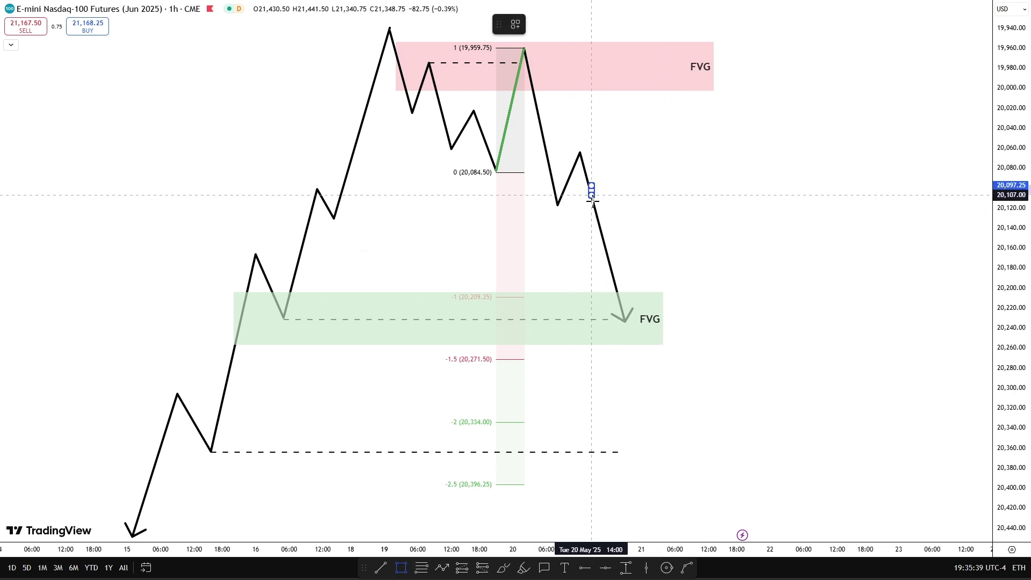
pyautogui.click(737, 234)
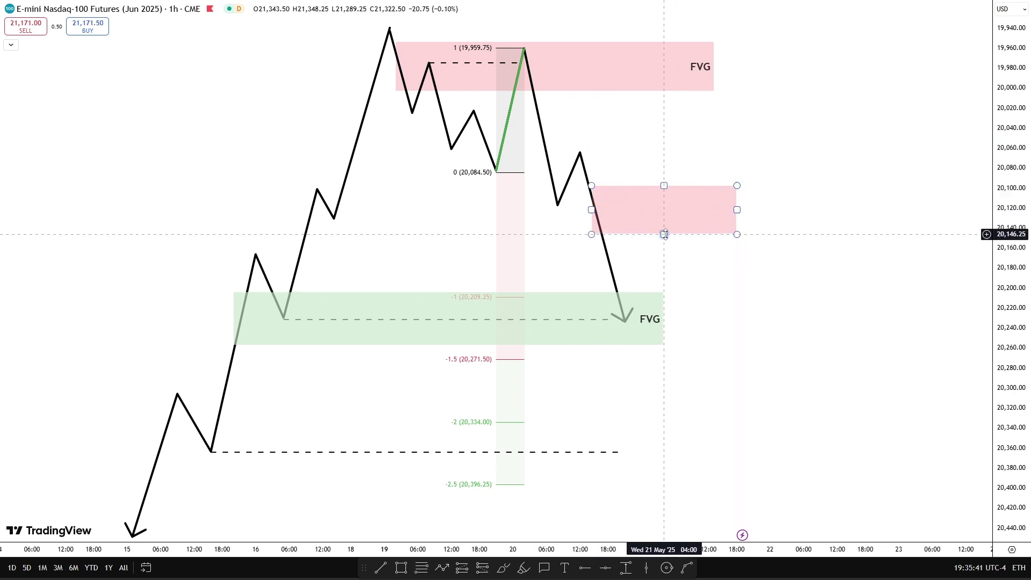
pyautogui.moveTo(664, 234); pyautogui.dragTo(664, 224)
pyautogui.click(681, 283)
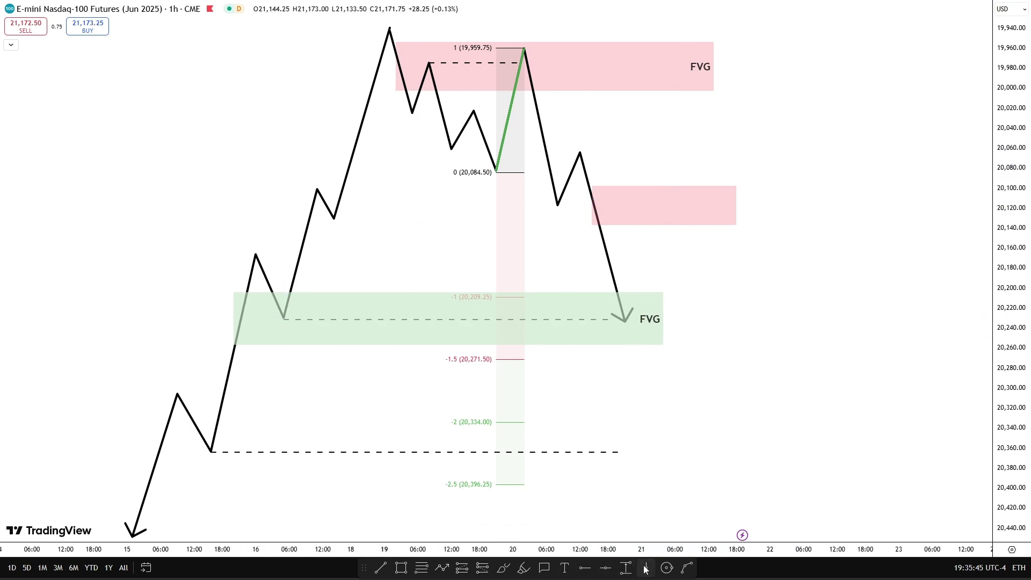
# Draw an arrow path from the falling path's tip at 20,235.25 up into the red zone, ending down near 20,388 below the lower dashed line.
pyautogui.click(442, 570)
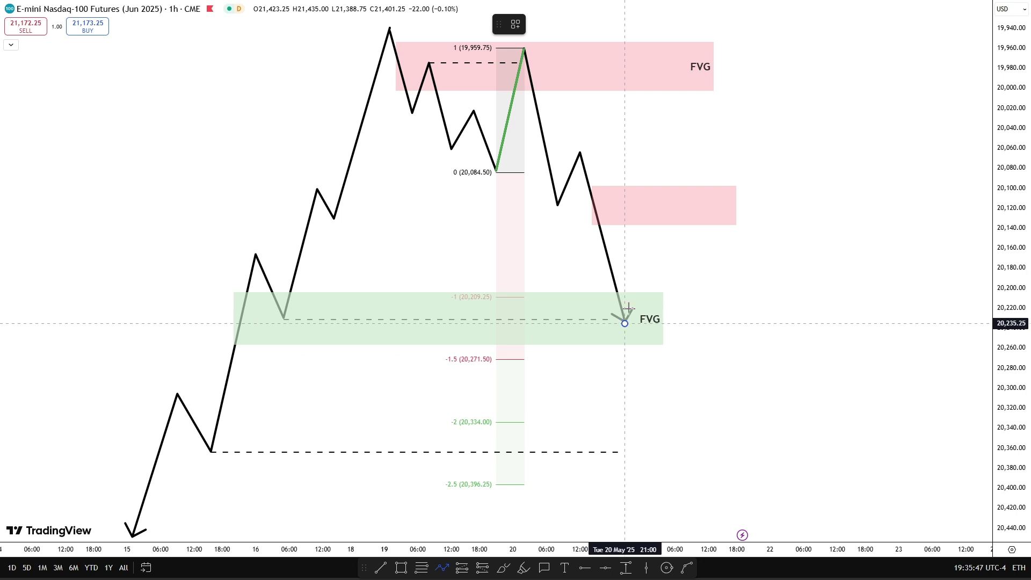
pyautogui.click(653, 203)
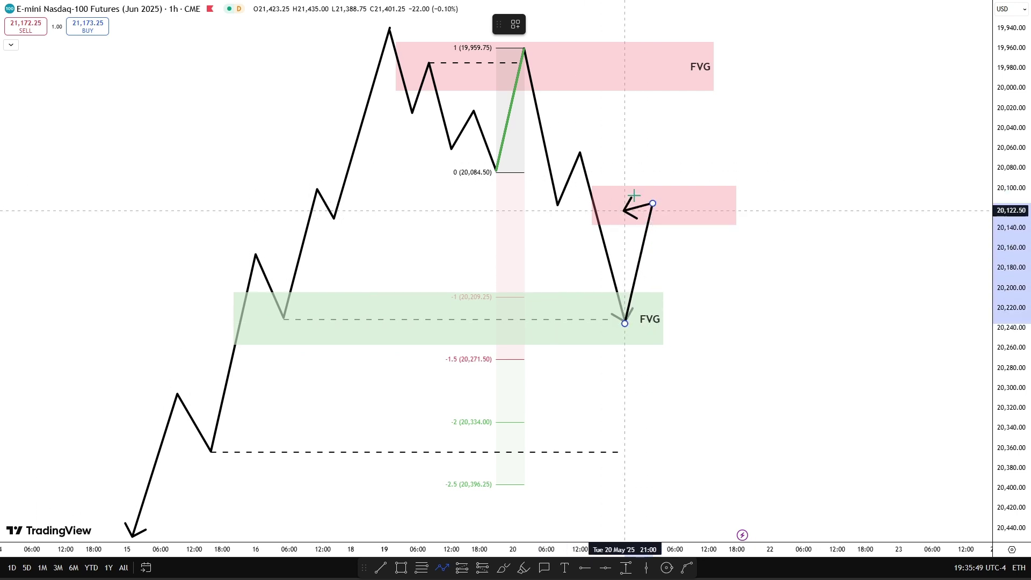
pyautogui.doubleClick(625, 196)
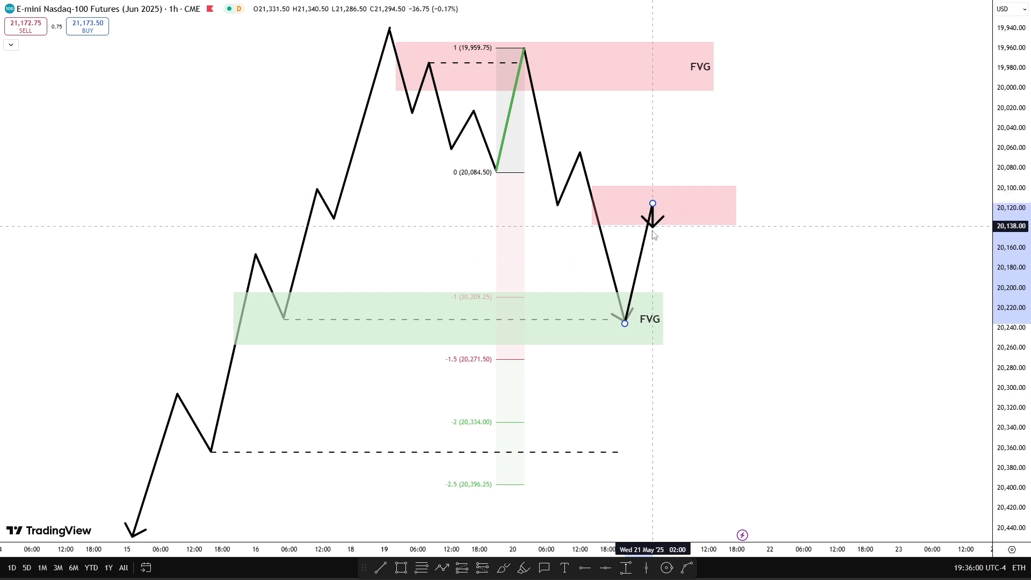
pyautogui.rightClick(701, 475)
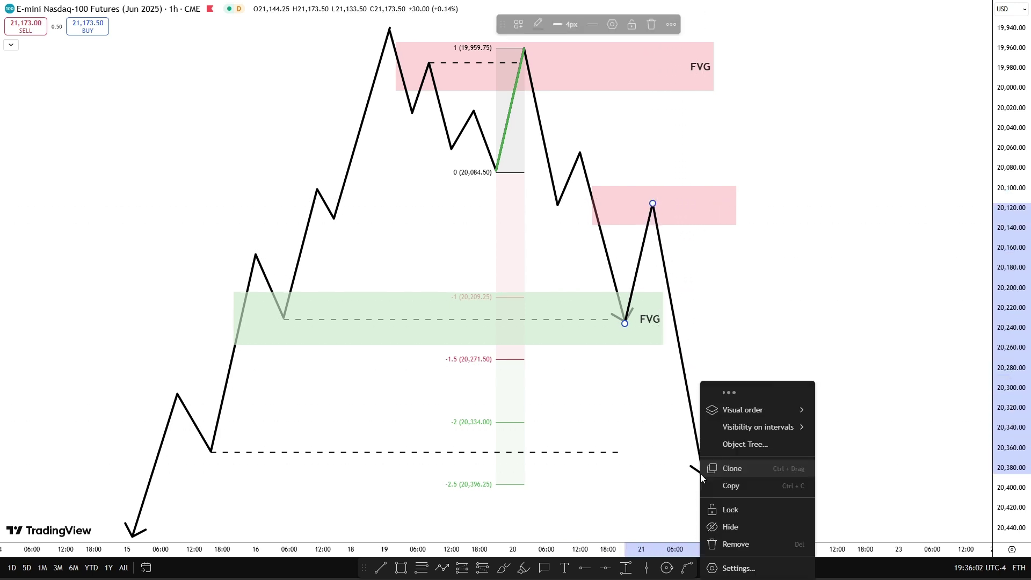
pyautogui.click(767, 327)
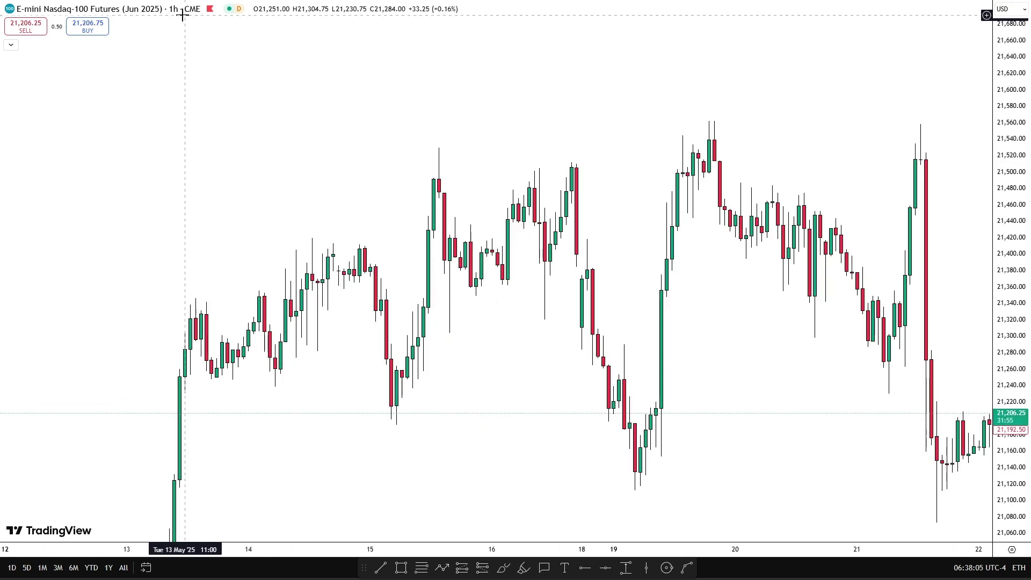
# Draw a horizontal trend line at about 21,503 from the 16 May morning candles to that day's late high.
pyautogui.scroll(2, 770, 380)
pyautogui.moveTo(770, 382); pyautogui.dragTo(803, 369)
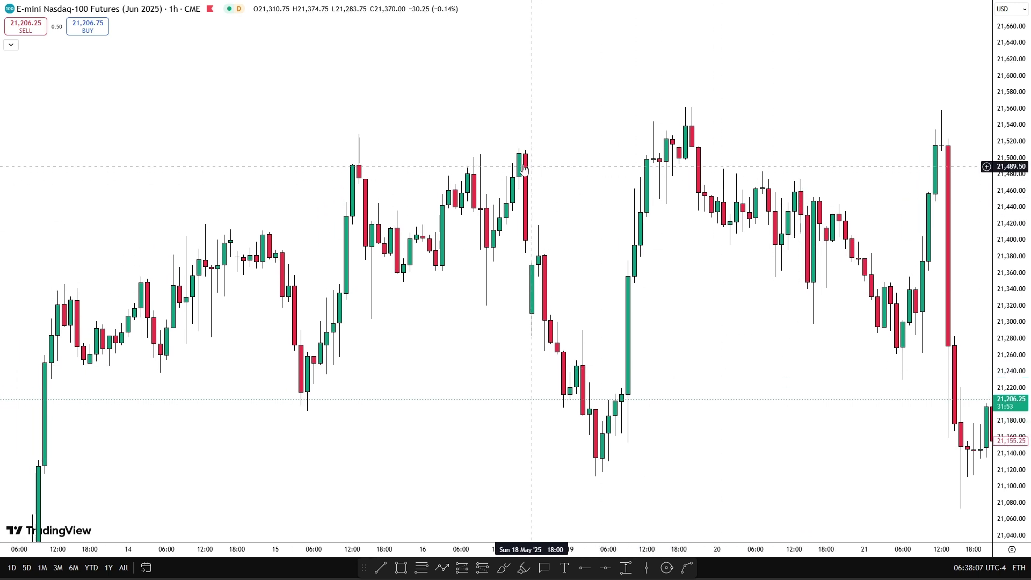
pyautogui.moveTo(704, 382); pyautogui.dragTo(706, 384)
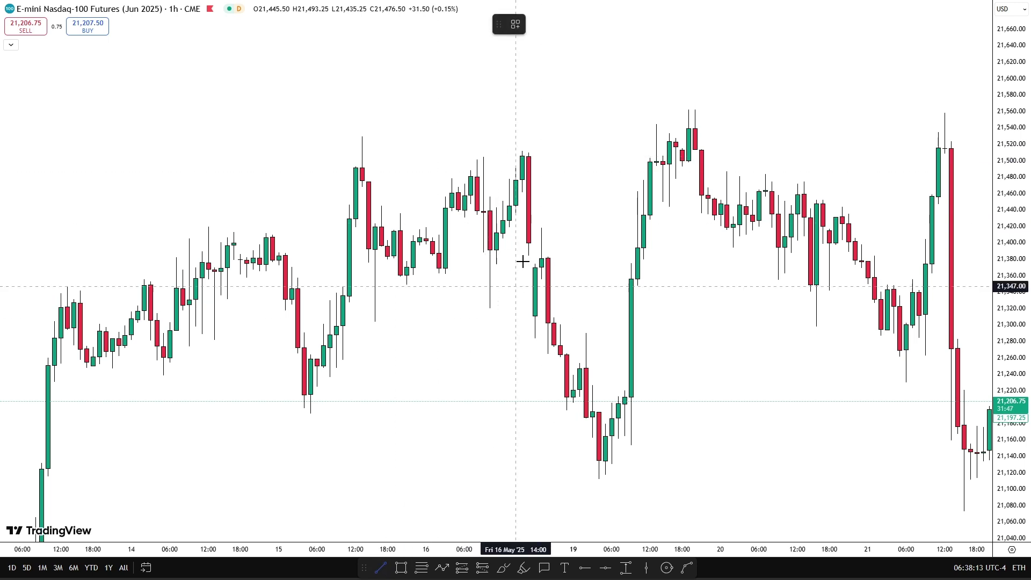
pyautogui.click(522, 156)
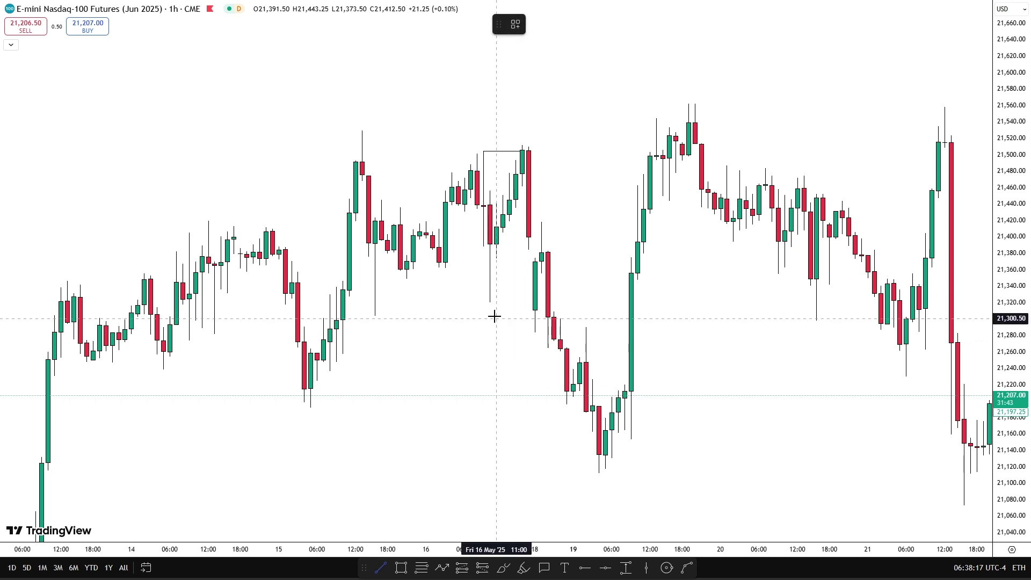
# Draw a horizontal trend line at about 21,320 from the 16 May low to the 18 May opening candle, and delete it.
pyautogui.click(535, 307)
pyautogui.click(604, 167)
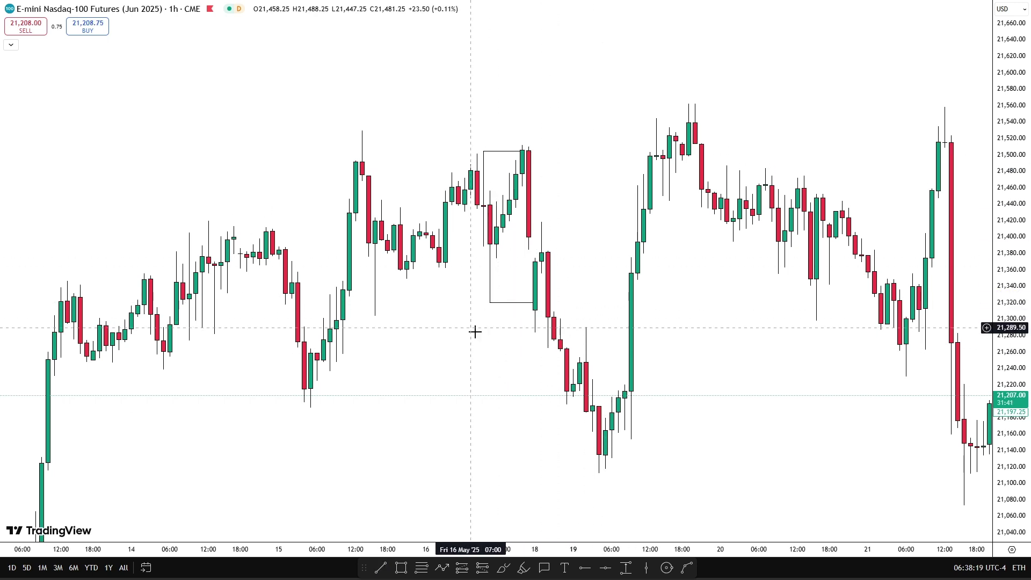
pyautogui.click(535, 302)
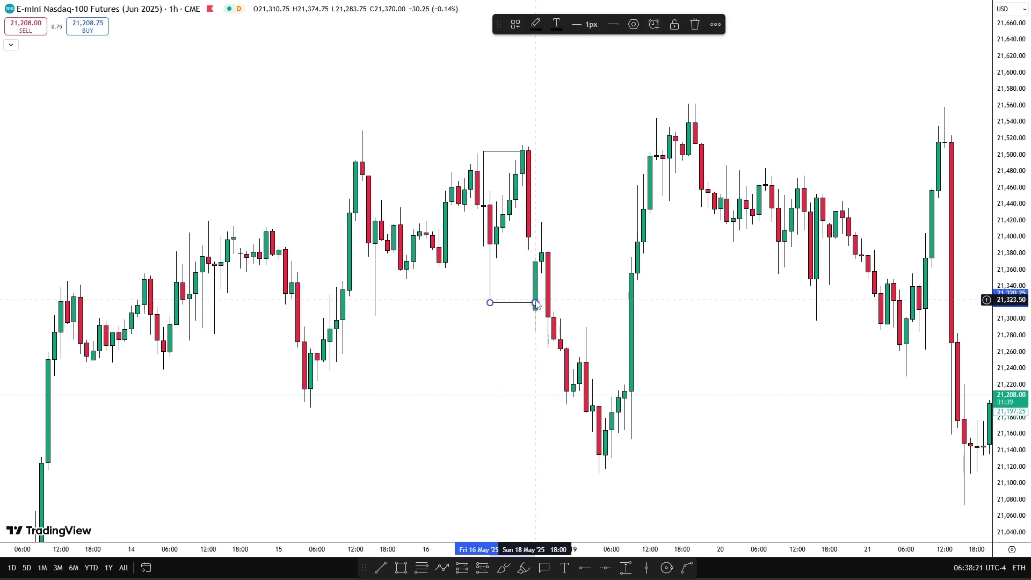
pyautogui.press('Delete')
# Draw a Fib Retracement from the 16 May high at 21,512.00 down to the 21,320.25 low.
pyautogui.click(422, 569)
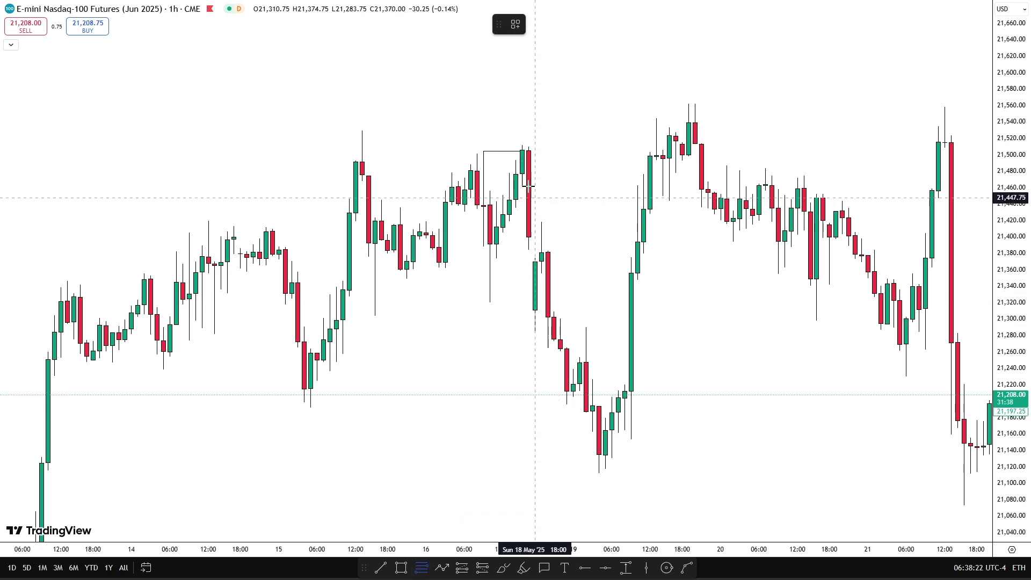
pyautogui.click(521, 138)
pyautogui.click(490, 302)
# Draw a rectangle over the 13 May rally's gap from 21,115.25 to 21,065.75, extended right to 20 May 01:00.
pyautogui.moveTo(751, 405); pyautogui.dragTo(782, 336)
pyautogui.moveTo(1012, 233); pyautogui.dragTo(1012, 313)
pyautogui.moveTo(885, 406); pyautogui.dragTo(823, 332)
pyautogui.moveTo(621, 351); pyautogui.dragTo(655, 350)
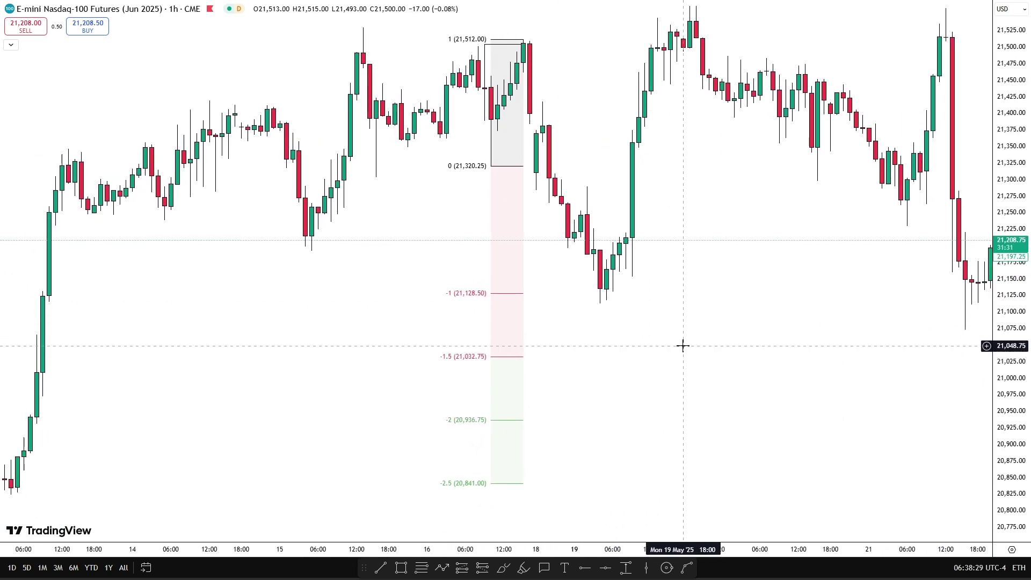
pyautogui.click(401, 567)
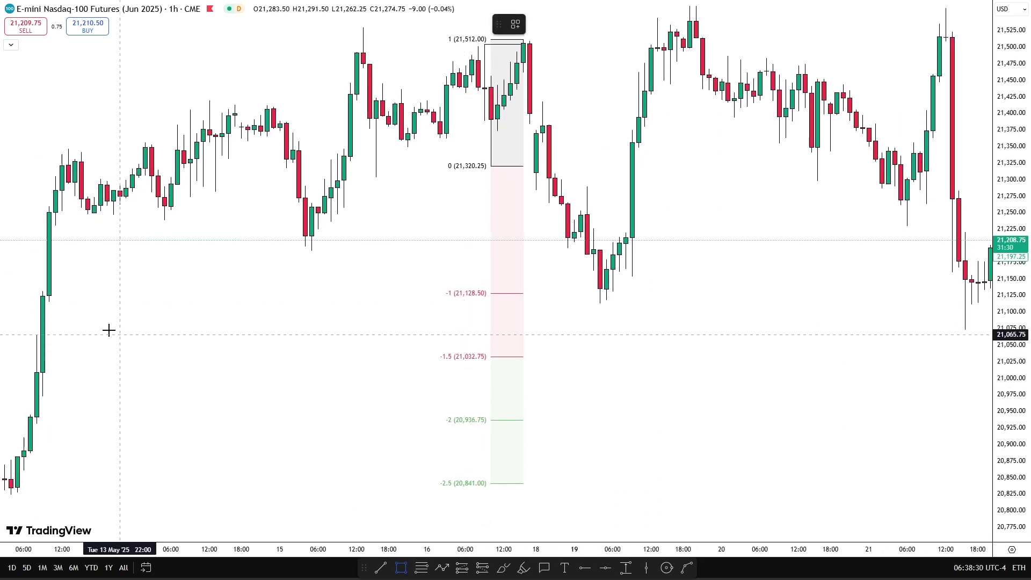
pyautogui.click(40, 324)
pyautogui.click(49, 306)
pyautogui.moveTo(50, 319); pyautogui.dragTo(727, 334)
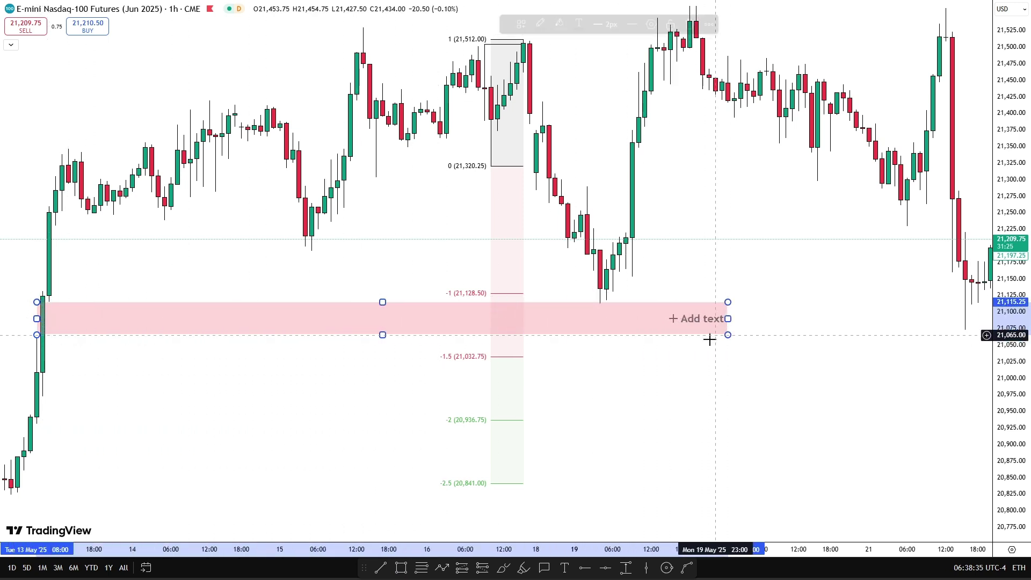
pyautogui.press('Escape')
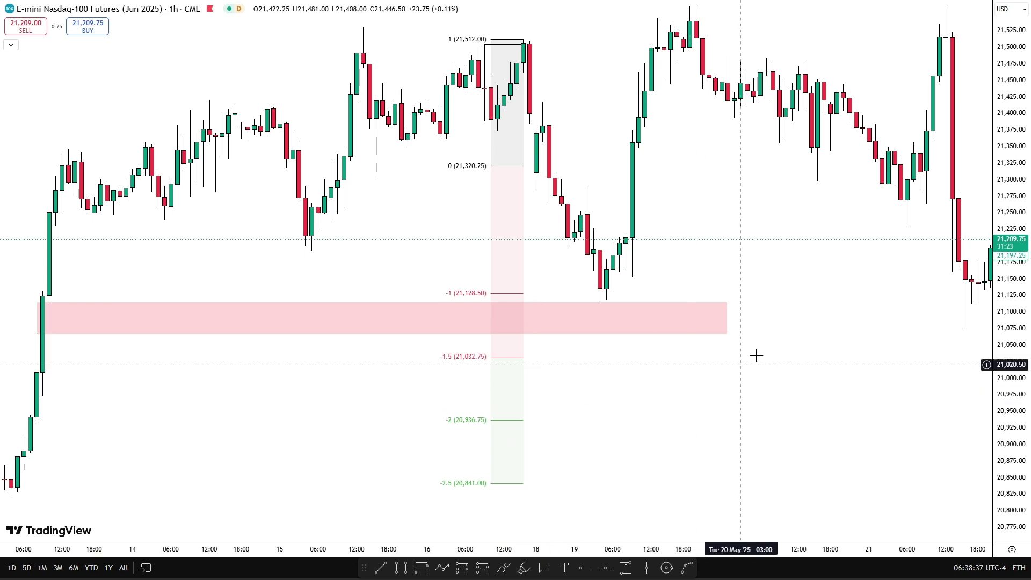
# Apply the BISI drawing template to the gap rectangle.
pyautogui.click(725, 320)
pyautogui.click(516, 23)
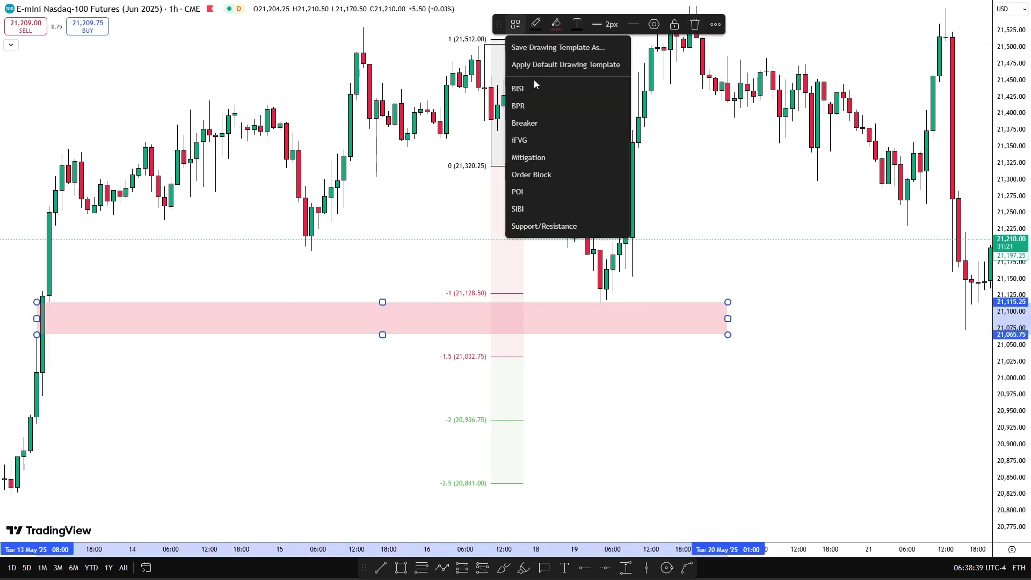
pyautogui.click(533, 84)
# Examine how the 19 May low meets the FVG zone between the -1 and -1.5 projection levels.
pyautogui.moveTo(1011, 445); pyautogui.dragTo(1010, 132)
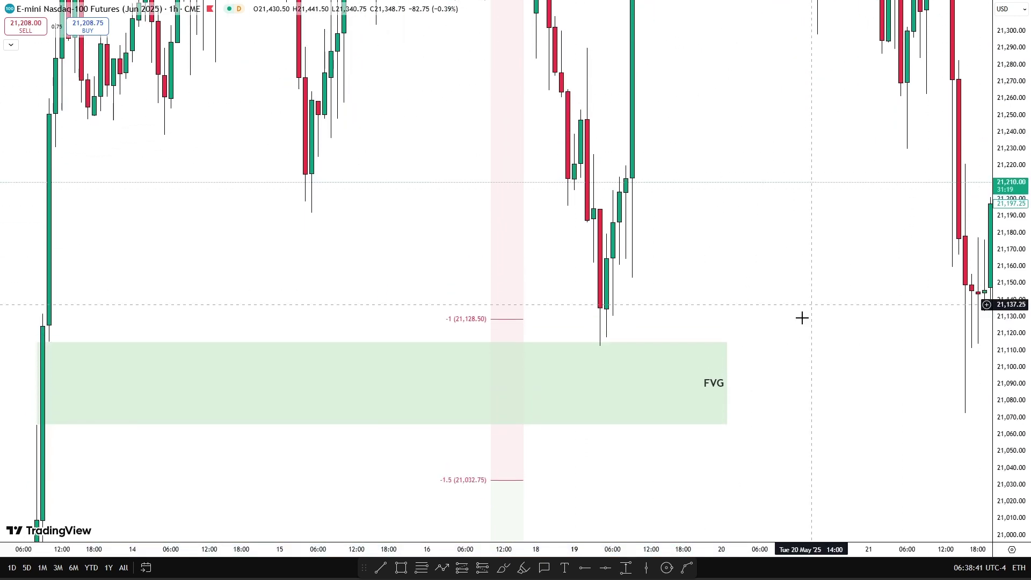
pyautogui.scroll(2, 789, 349)
pyautogui.moveTo(748, 405); pyautogui.dragTo(806, 371)
pyautogui.moveTo(793, 318); pyautogui.dragTo(804, 297)
pyautogui.scroll(-1, 806, 283)
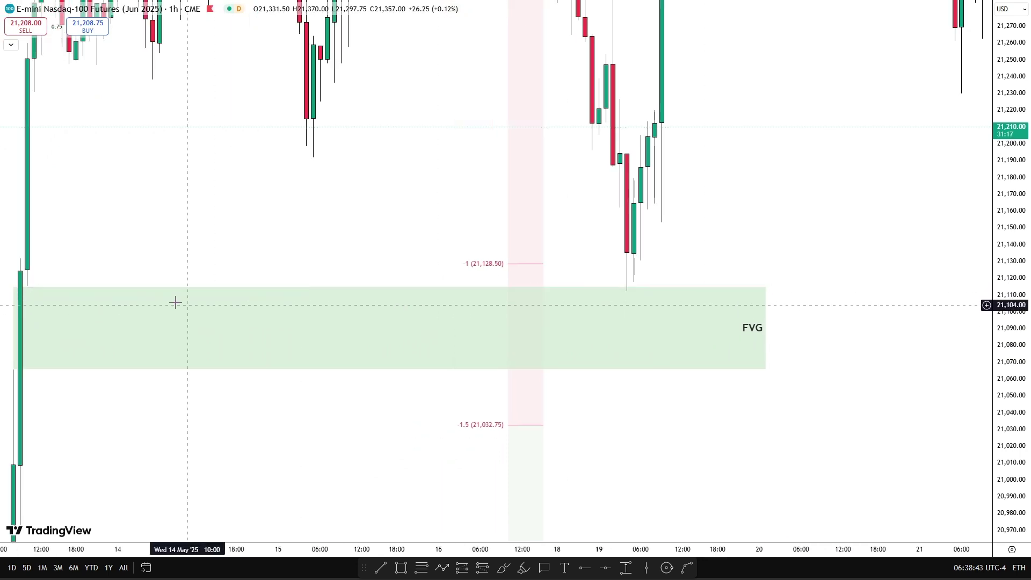
pyautogui.scroll(3, 879, 483)
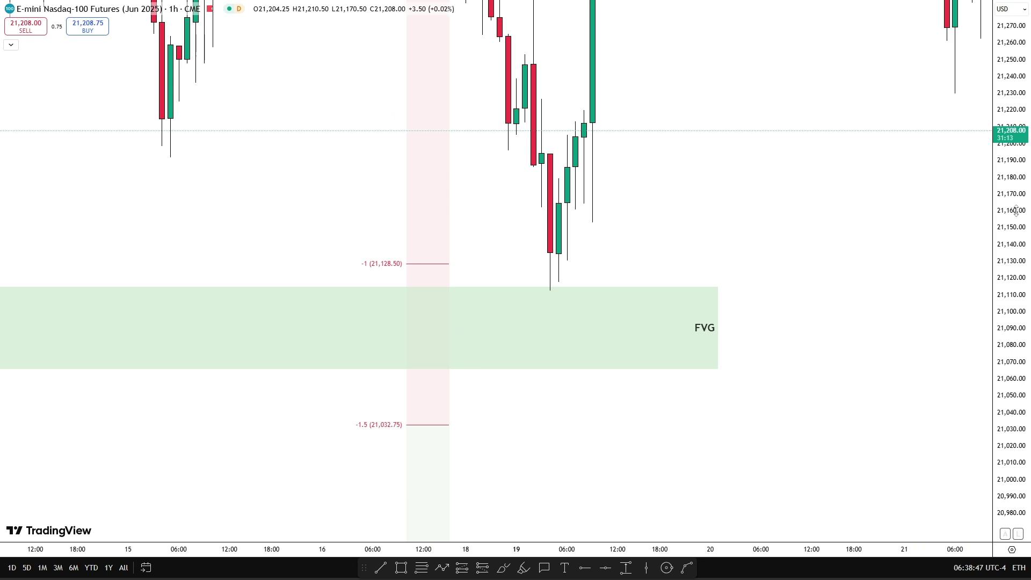
pyautogui.moveTo(1012, 211); pyautogui.dragTo(1013, 328)
pyautogui.moveTo(882, 264); pyautogui.dragTo(888, 316)
pyautogui.moveTo(1011, 266); pyautogui.dragTo(1011, 369)
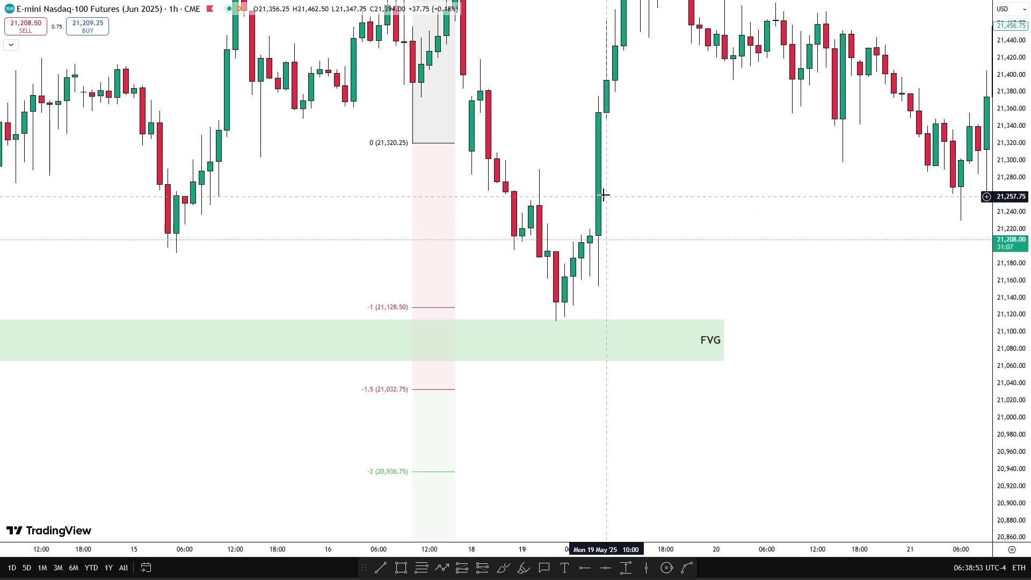
# Measure the 19 May rally from the lows before its breakout up to the evening high, and clear the measurement.
pyautogui.moveTo(640, 169); pyautogui.dragTo(619, 281)
pyautogui.keyDown('shift'); pyautogui.click(585, 399); pyautogui.keyUp('shift')
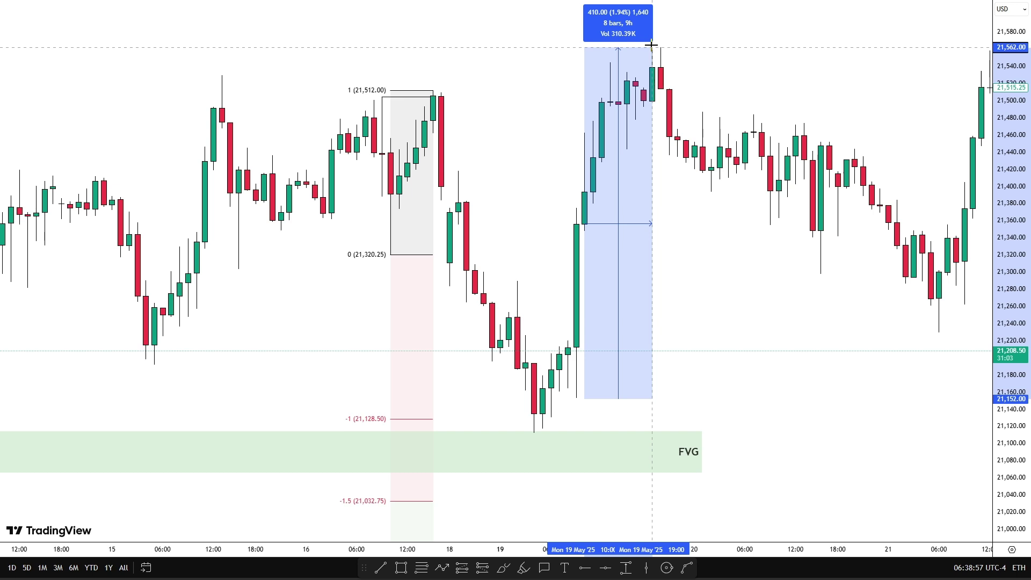
pyautogui.click(745, 403)
# Draw a horizontal trend line at about 21,529 from the 15 May swing high across to the 19 May evening candles.
pyautogui.moveTo(769, 418); pyautogui.dragTo(752, 429)
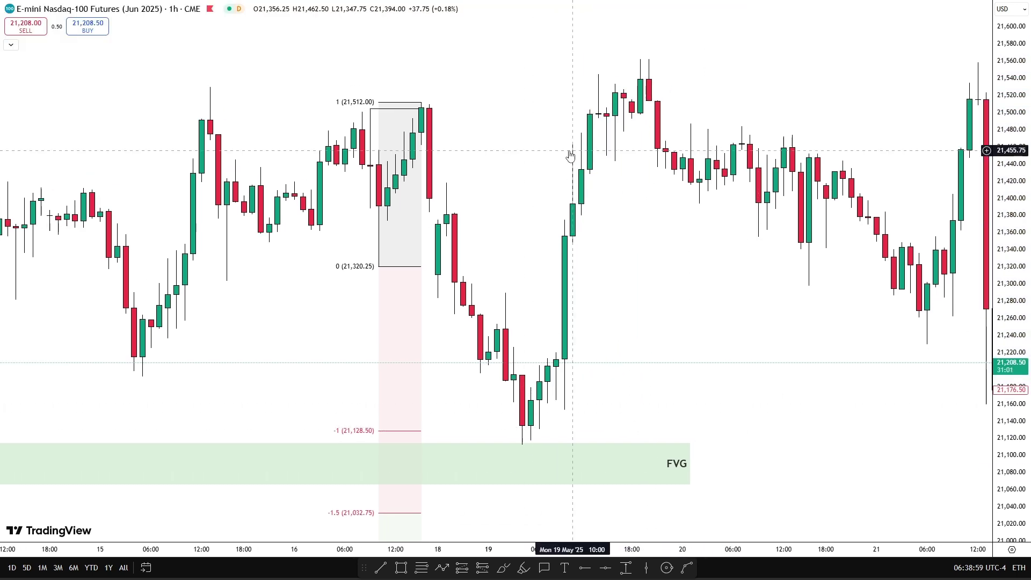
pyautogui.moveTo(571, 154); pyautogui.dragTo(581, 195)
pyautogui.click(382, 568)
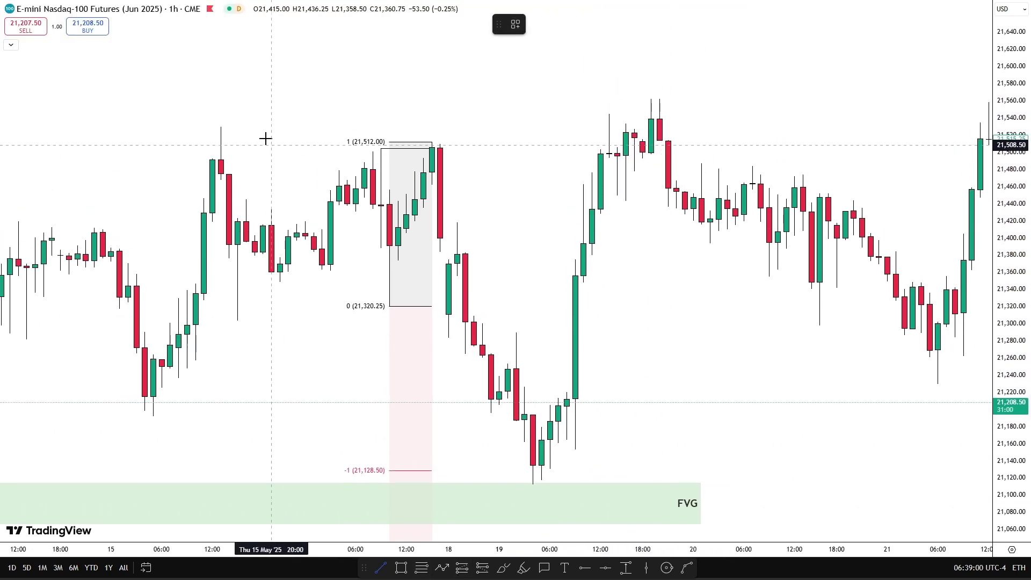
pyautogui.click(221, 125)
pyautogui.click(642, 164)
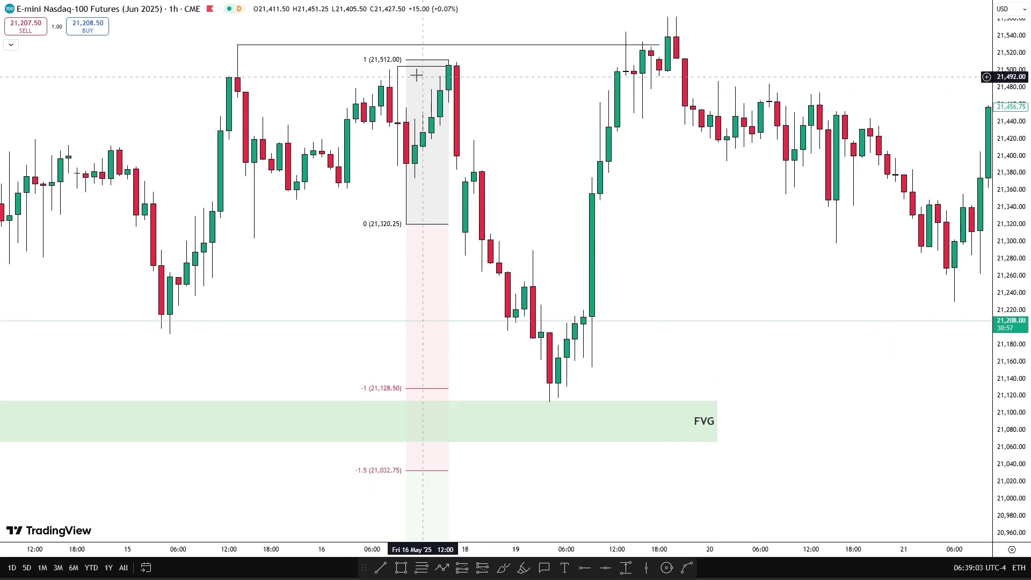
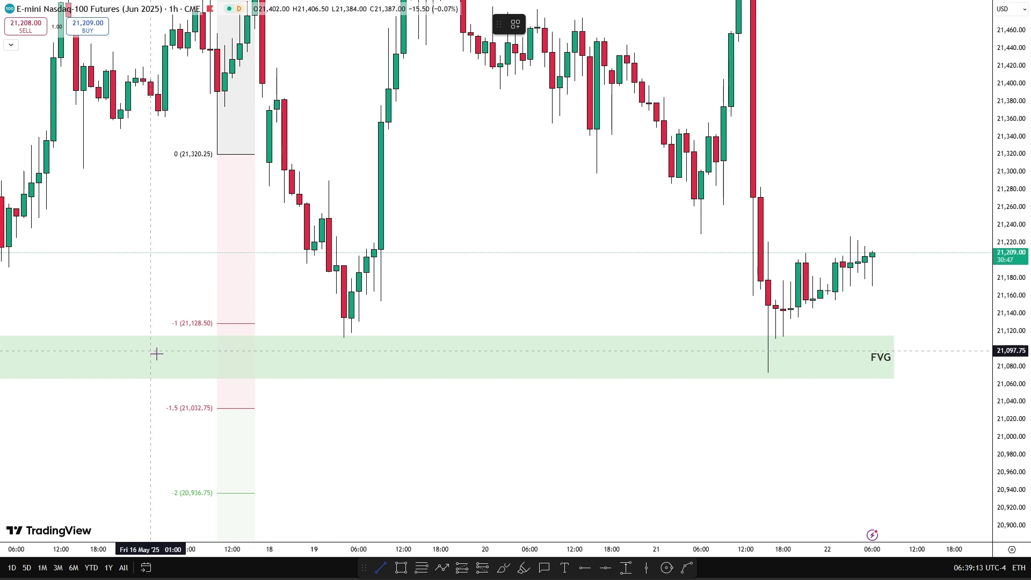
# Draw a horizontal trend line at 21,112.50 from the 19 May low across to 21 May 14:00.
pyautogui.click(344, 339)
pyautogui.keyDown('shift'); pyautogui.click(761, 359); pyautogui.keyUp('shift')
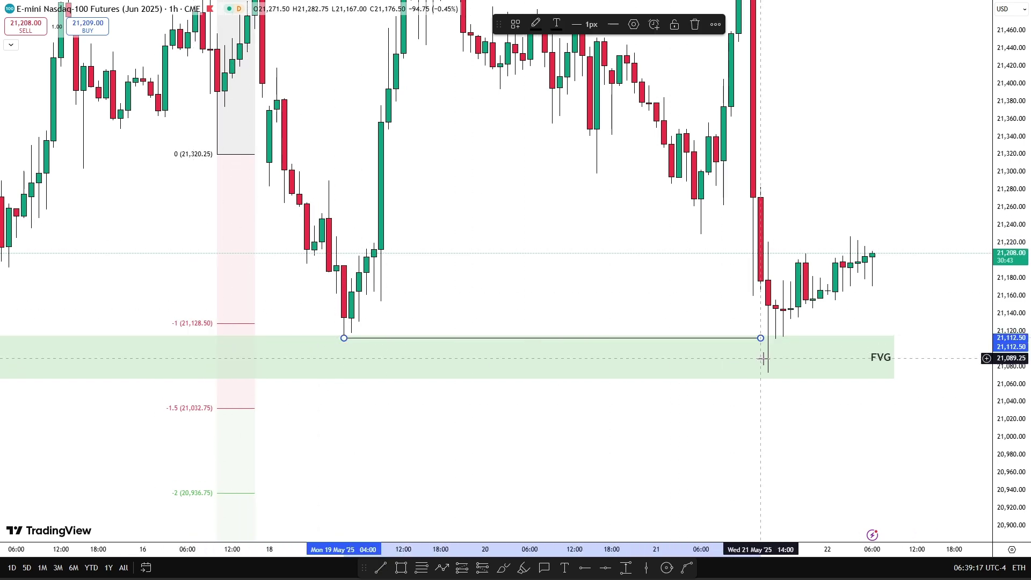
pyautogui.moveTo(796, 411); pyautogui.dragTo(784, 414)
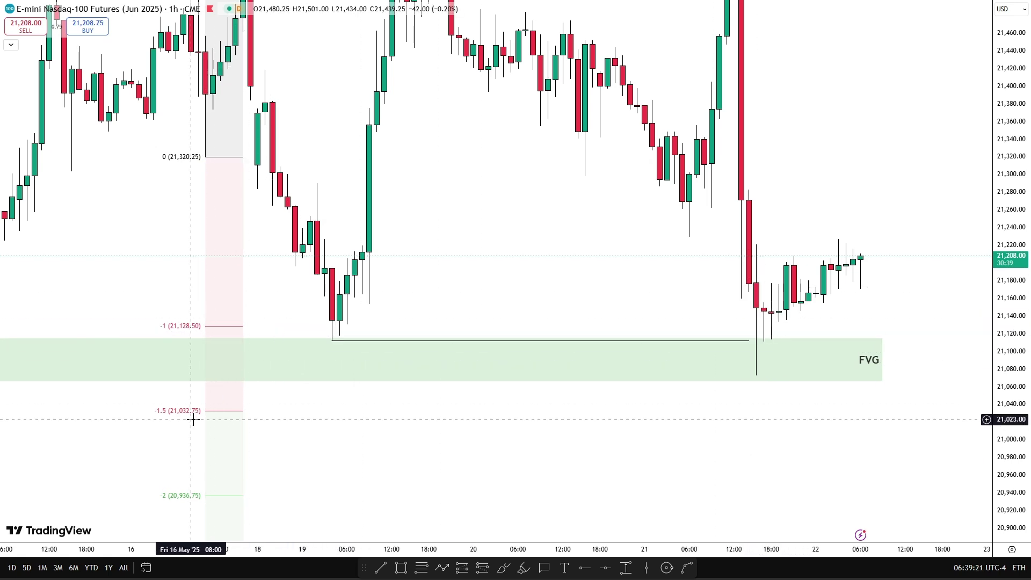
pyautogui.moveTo(841, 397); pyautogui.dragTo(740, 405)
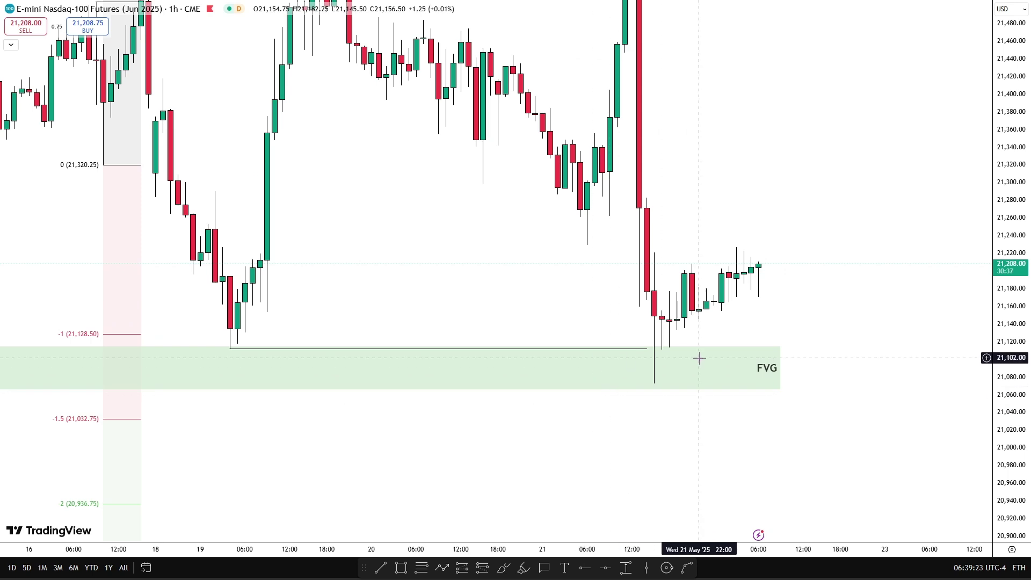
pyautogui.moveTo(819, 399); pyautogui.dragTo(804, 421)
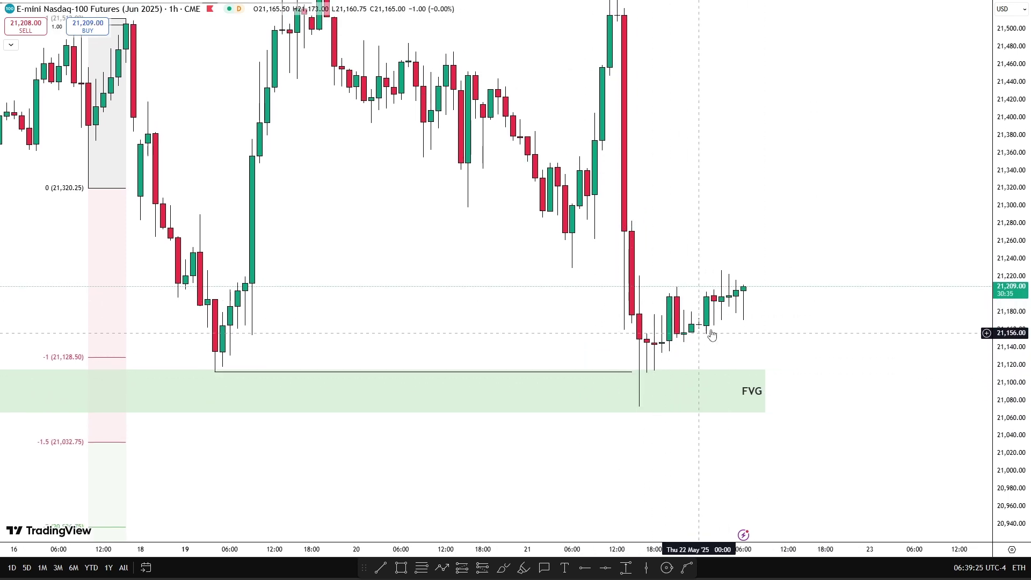
pyautogui.moveTo(815, 311); pyautogui.dragTo(824, 386)
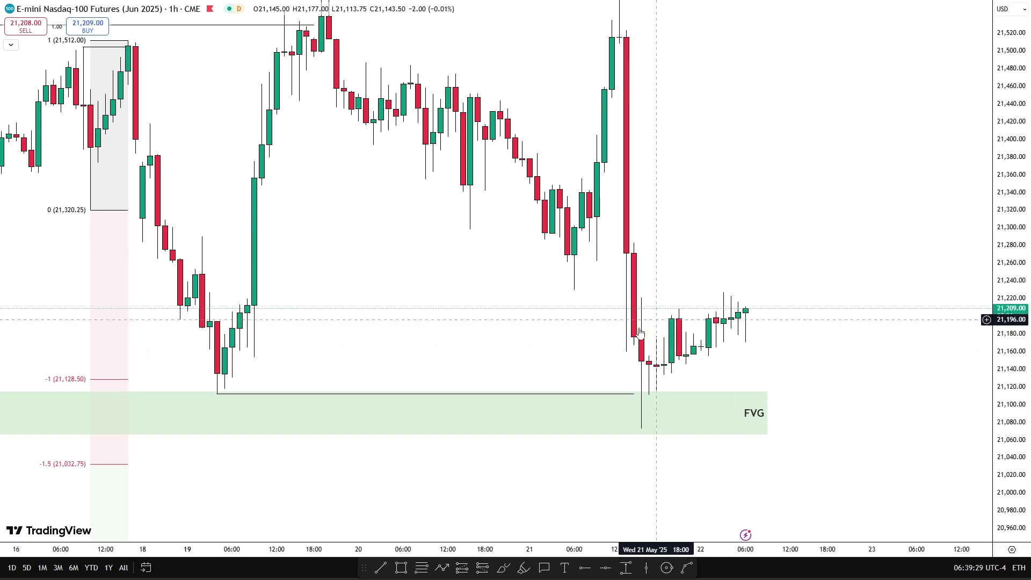
pyautogui.scroll(-3, 956, 405)
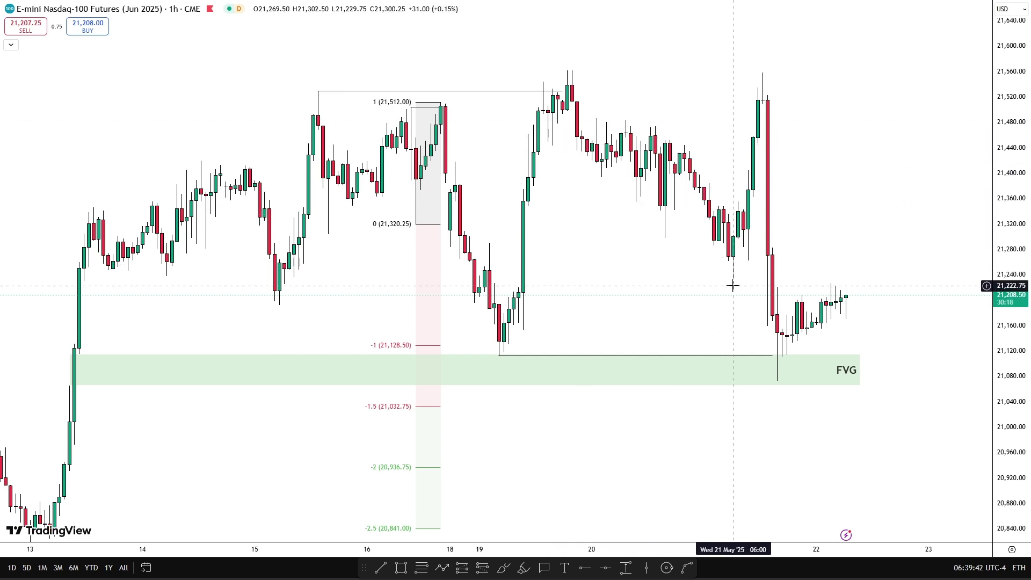
# Mark the 21 May morning low with a short horizontal trend line at 21,229.75, and delete the line.
pyautogui.scroll(5, 790, 253)
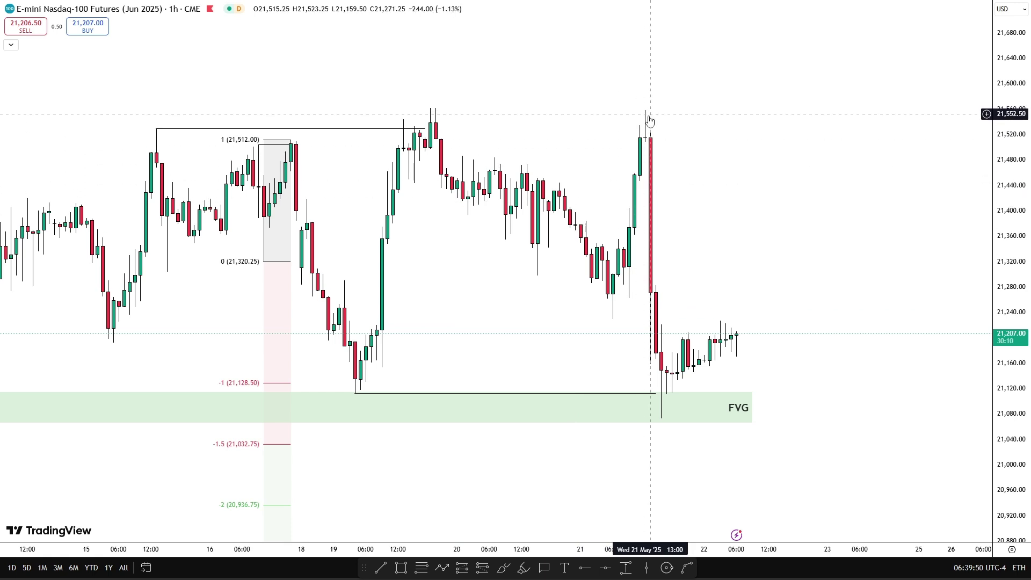
pyautogui.click(380, 568)
pyautogui.moveTo(612, 320); pyautogui.dragTo(651, 319)
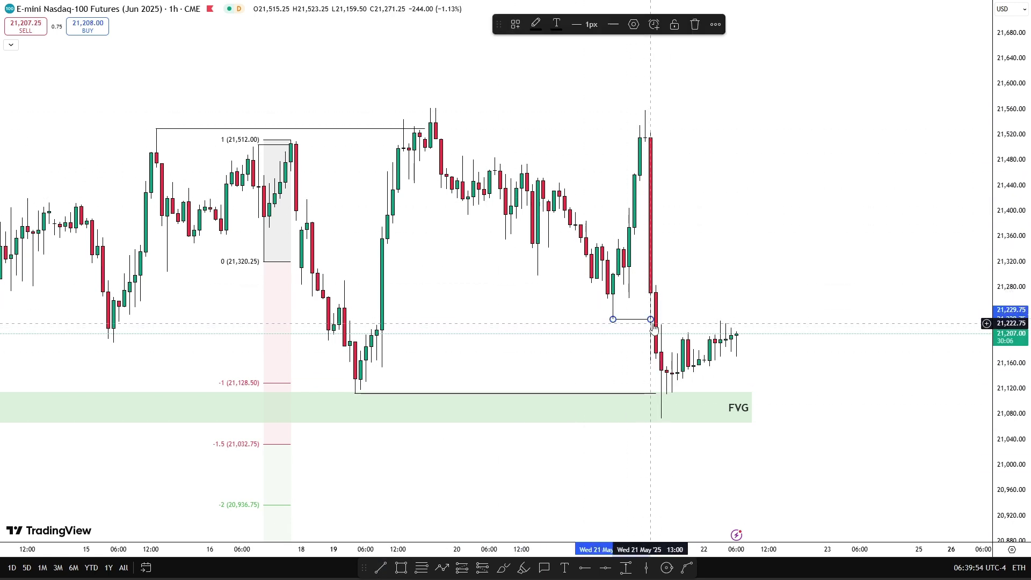
pyautogui.press('Delete')
# Draw a Fib Retracement from the 21 May swing high at 21,558.50 down to the preceding morning low at 21,229.75.
pyautogui.moveTo(763, 240); pyautogui.dragTo(752, 230)
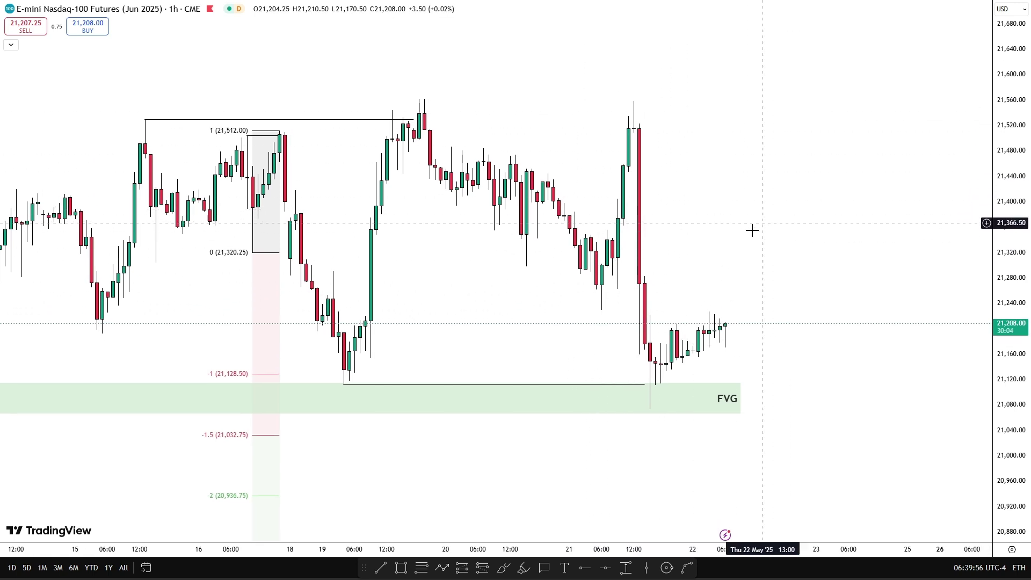
pyautogui.click(422, 570)
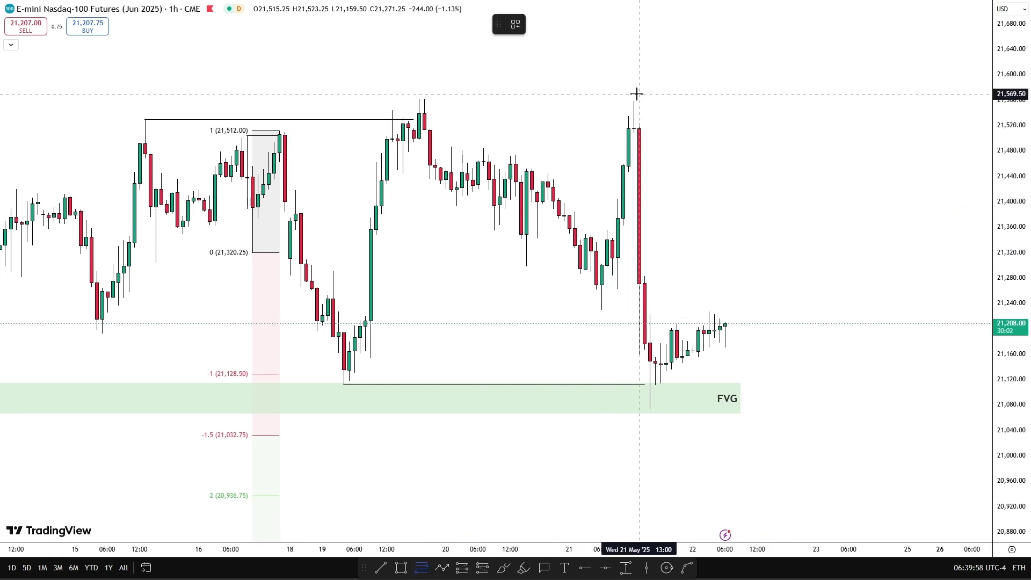
pyautogui.click(635, 101)
pyautogui.click(601, 321)
pyautogui.moveTo(796, 442); pyautogui.dragTo(778, 253)
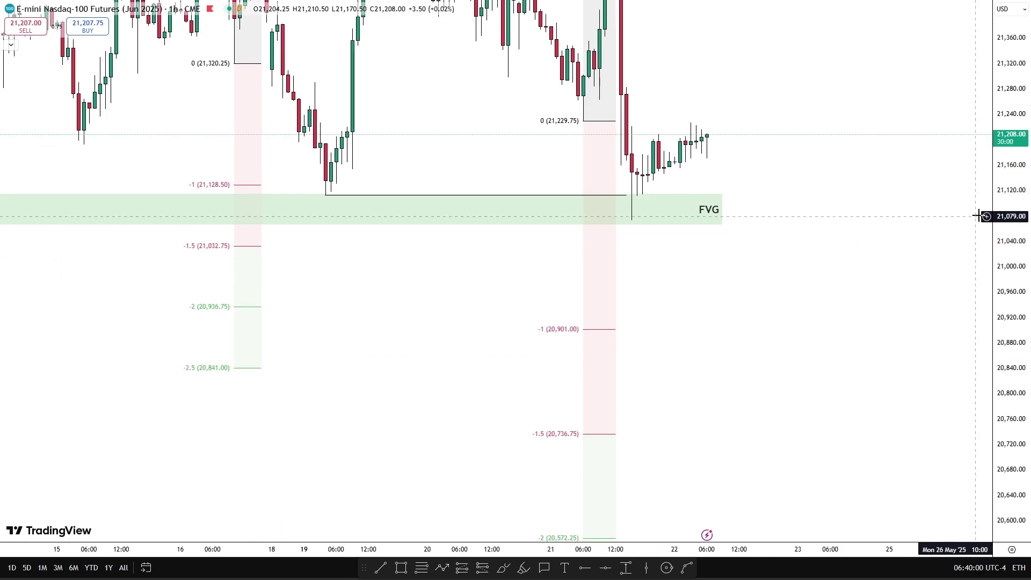
pyautogui.moveTo(1005, 215); pyautogui.dragTo(1006, 397)
pyautogui.moveTo(848, 370); pyautogui.dragTo(844, 289)
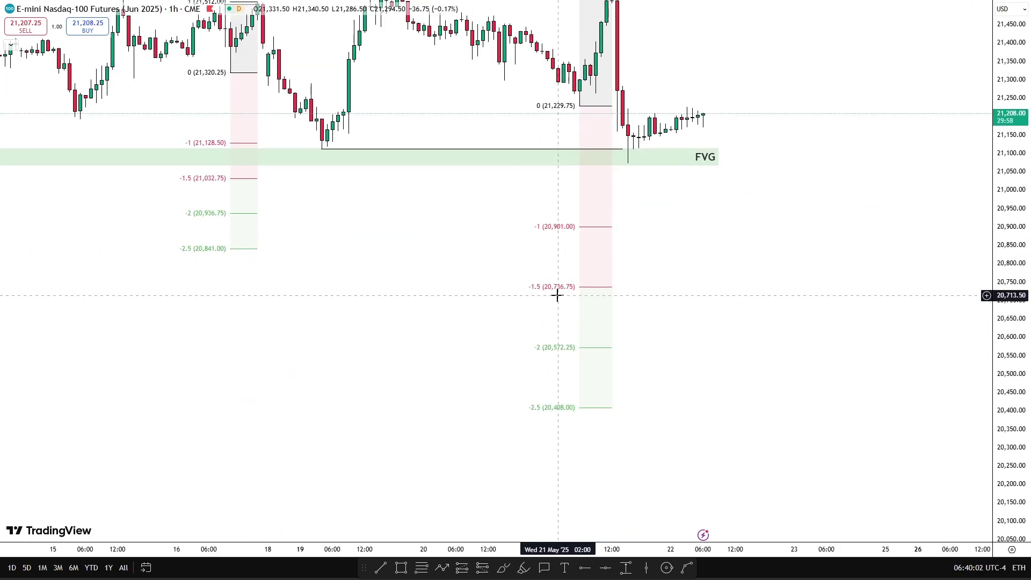
pyautogui.scroll(-3, 521, 260)
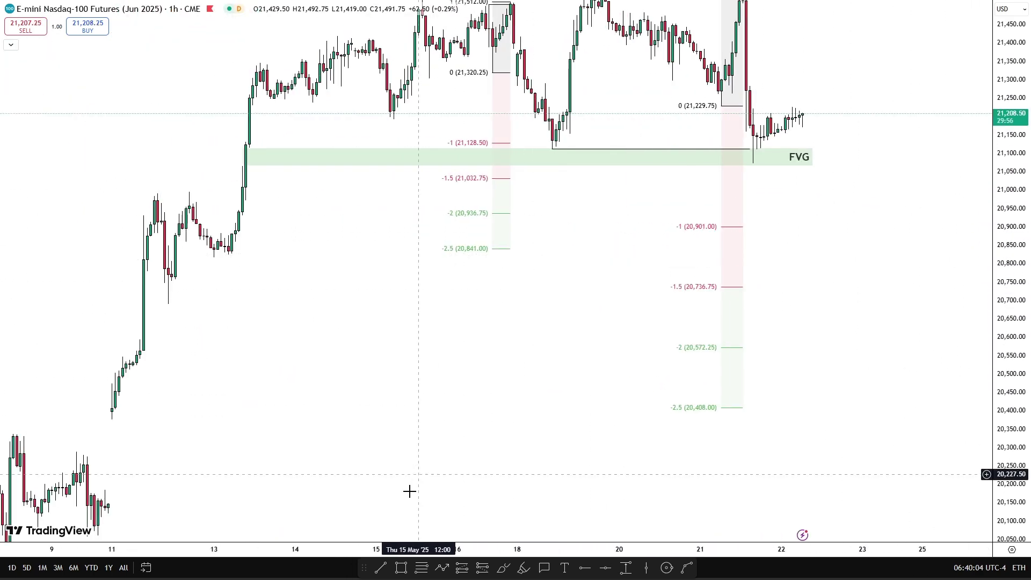
# Draw a horizontal trend line at 20,818.00 from the 13 May low across past the latest 22 May candles.
pyautogui.click(381, 569)
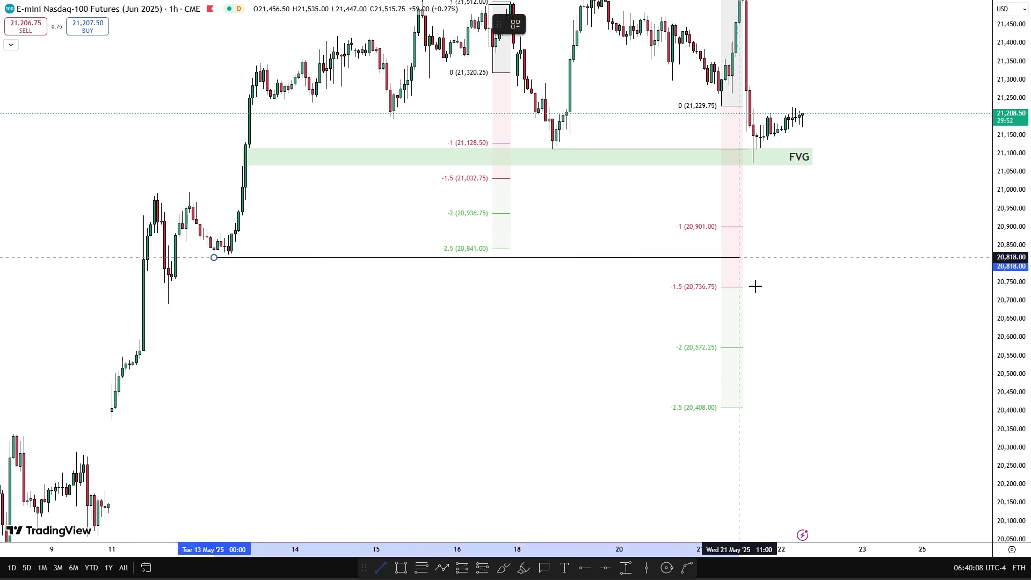
pyautogui.keyDown('shift'); pyautogui.click(837, 272); pyautogui.keyUp('shift')
pyautogui.moveTo(859, 321); pyautogui.dragTo(810, 394)
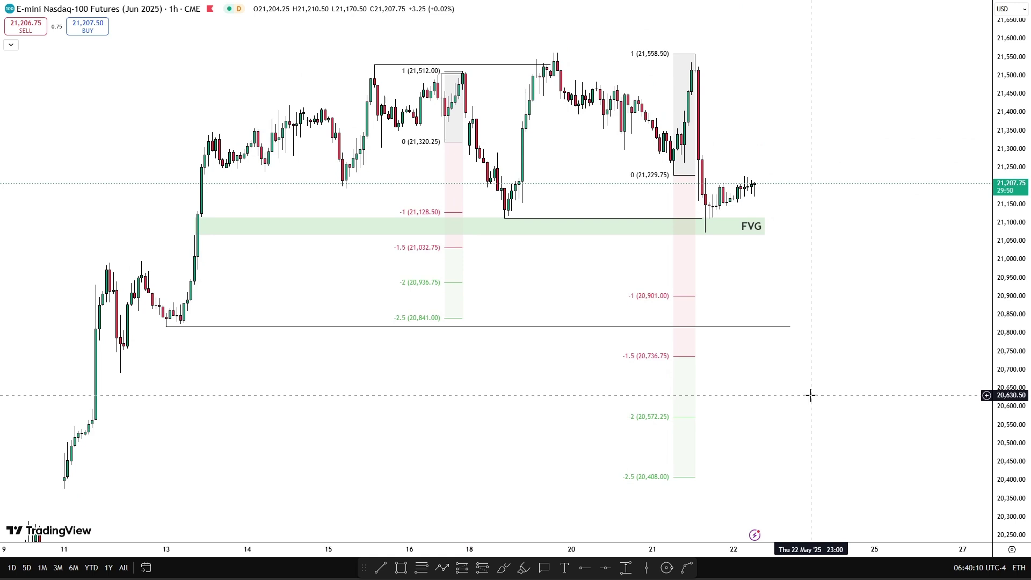
pyautogui.scroll(1, 810, 394)
pyautogui.moveTo(1019, 393); pyautogui.dragTo(1019, 325)
pyautogui.moveTo(925, 361); pyautogui.dragTo(900, 405)
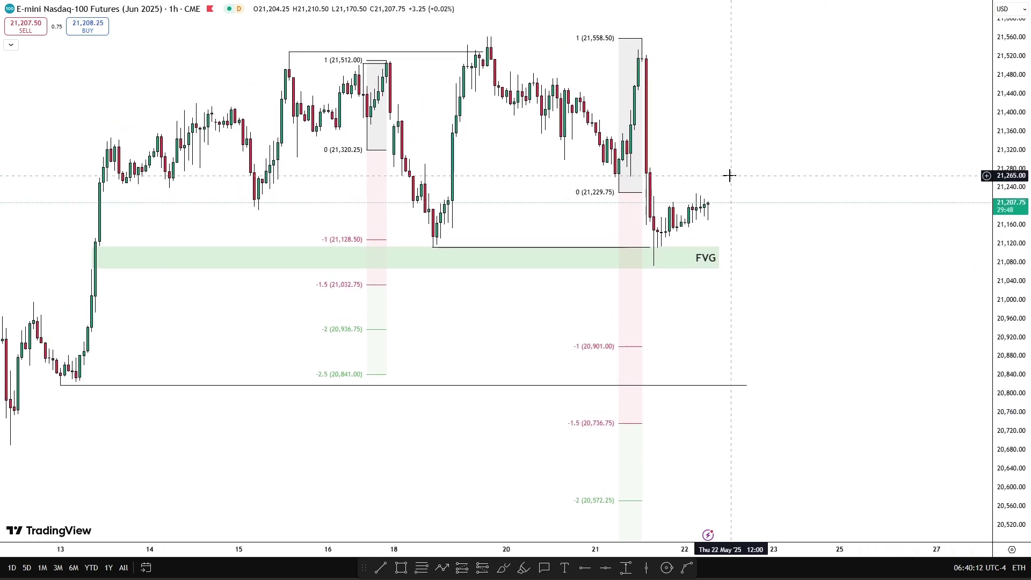
pyautogui.moveTo(808, 351); pyautogui.dragTo(821, 431)
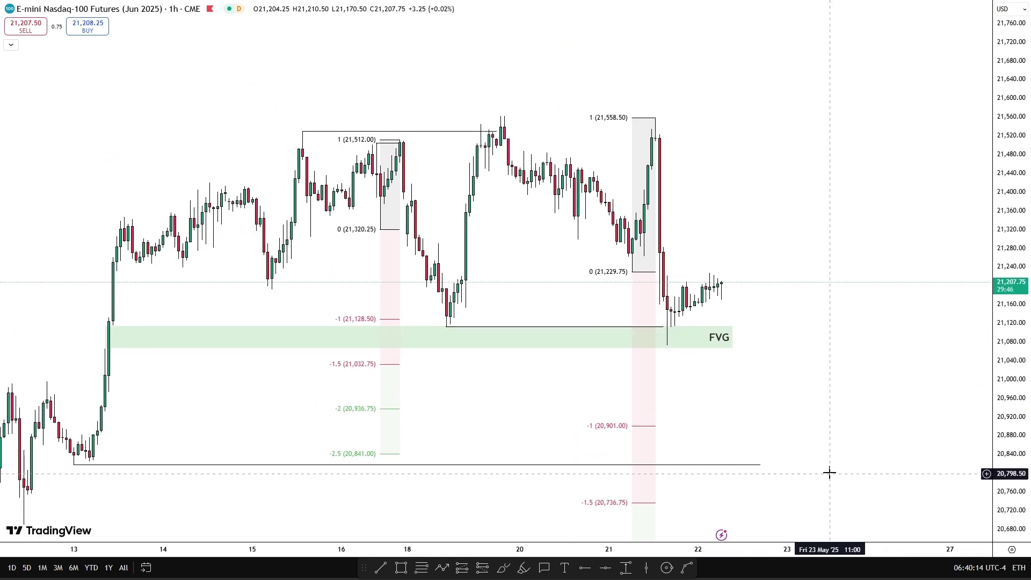
pyautogui.moveTo(822, 468); pyautogui.dragTo(754, 415)
pyautogui.scroll(-1, 724, 400)
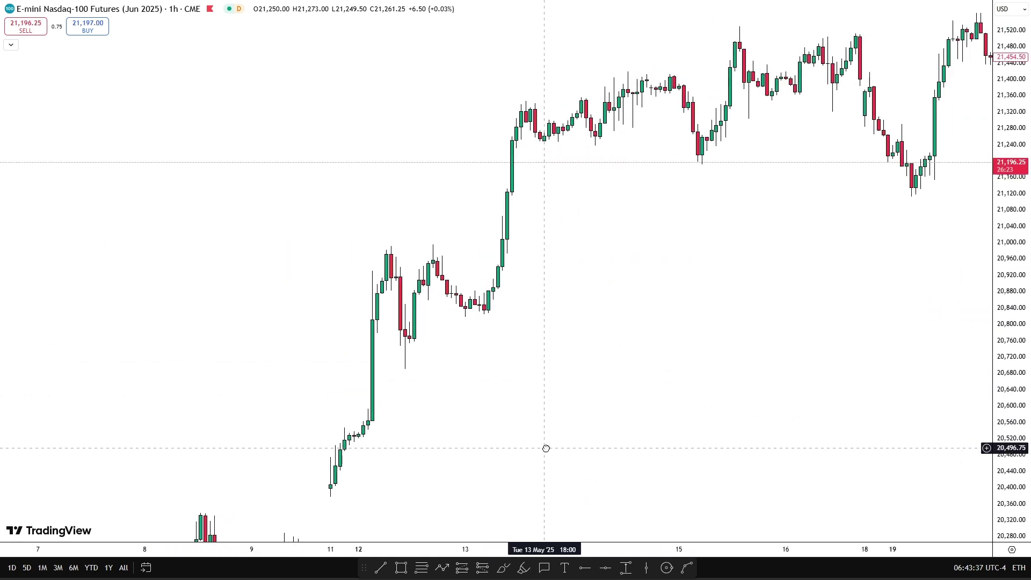
# Draw a rectangle over the 12 May price gap from 20,593.25 to 20,779.75, spanning 12 May 02:00 to 13 May 20:00.
pyautogui.moveTo(545, 447); pyautogui.dragTo(594, 376)
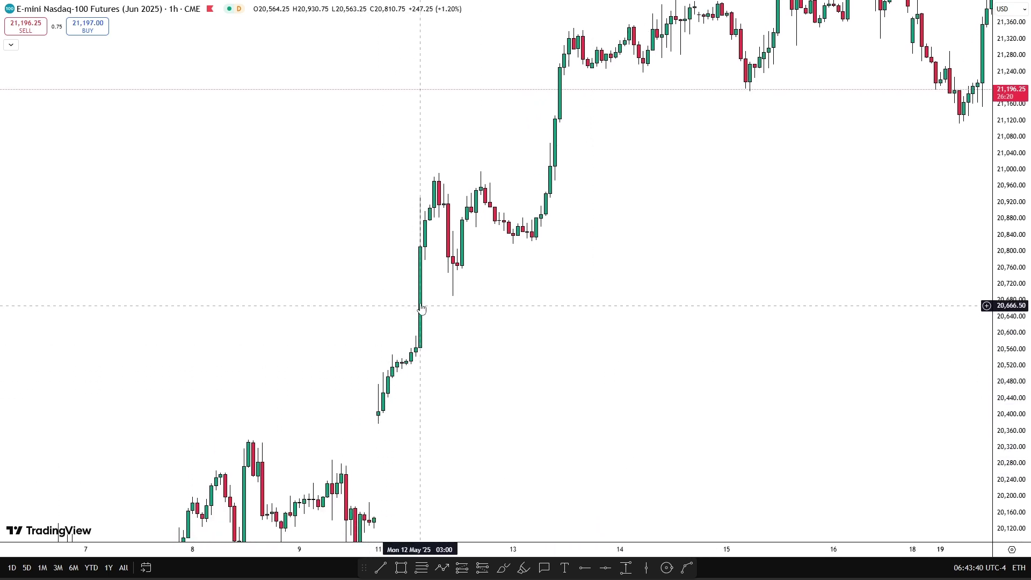
pyautogui.moveTo(545, 263); pyautogui.dragTo(553, 305)
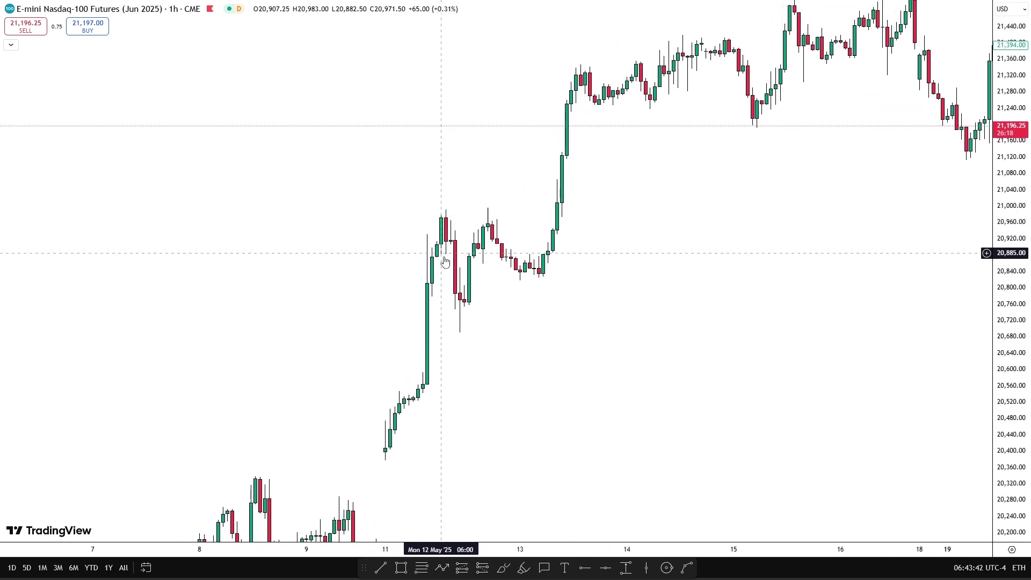
pyautogui.scroll(1, 589, 420)
pyautogui.moveTo(534, 429); pyautogui.dragTo(575, 453)
pyautogui.click(407, 569)
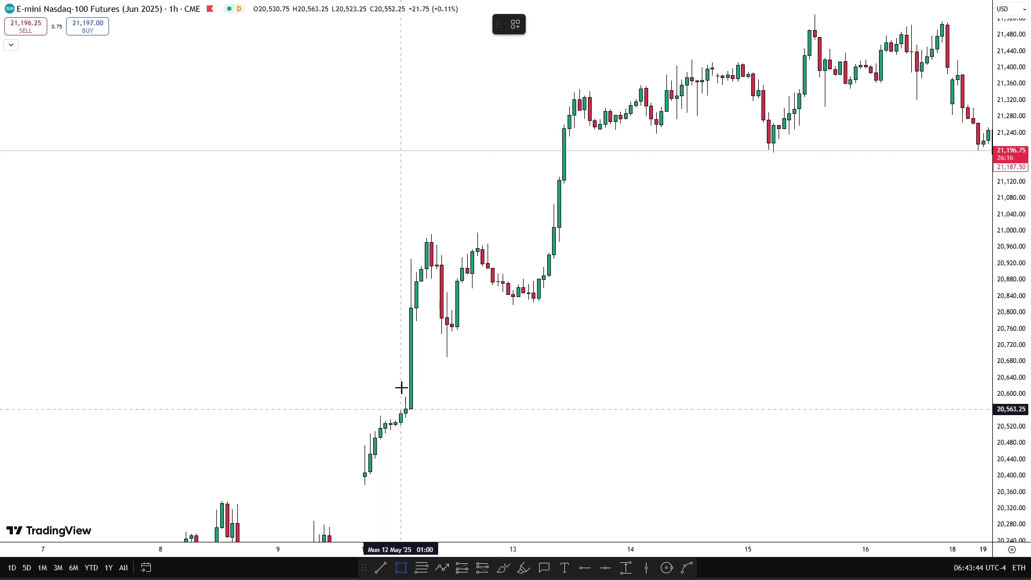
pyautogui.moveTo(404, 395); pyautogui.dragTo(608, 320)
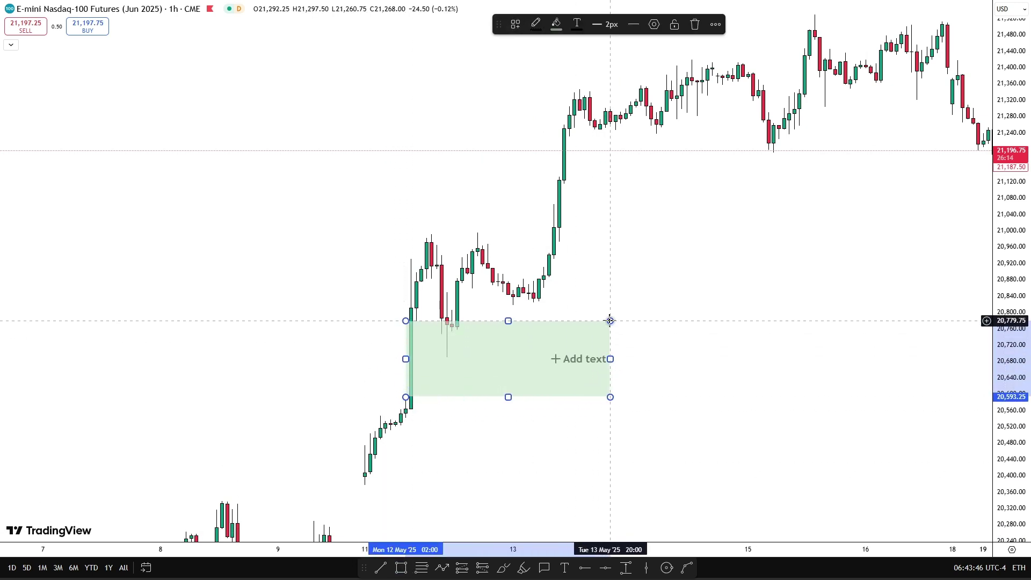
pyautogui.moveTo(704, 348); pyautogui.dragTo(719, 366)
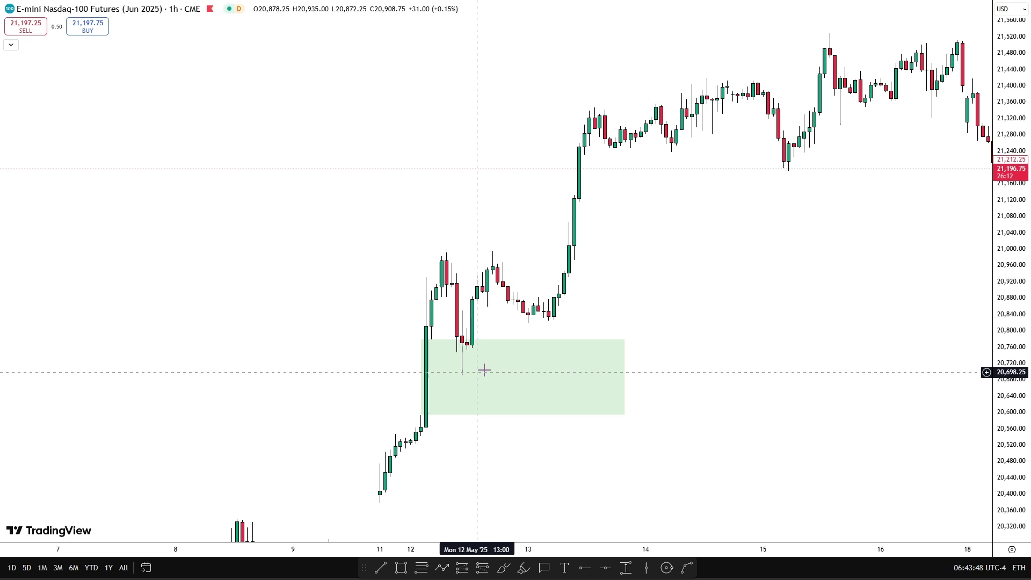
pyautogui.moveTo(810, 392); pyautogui.dragTo(840, 405)
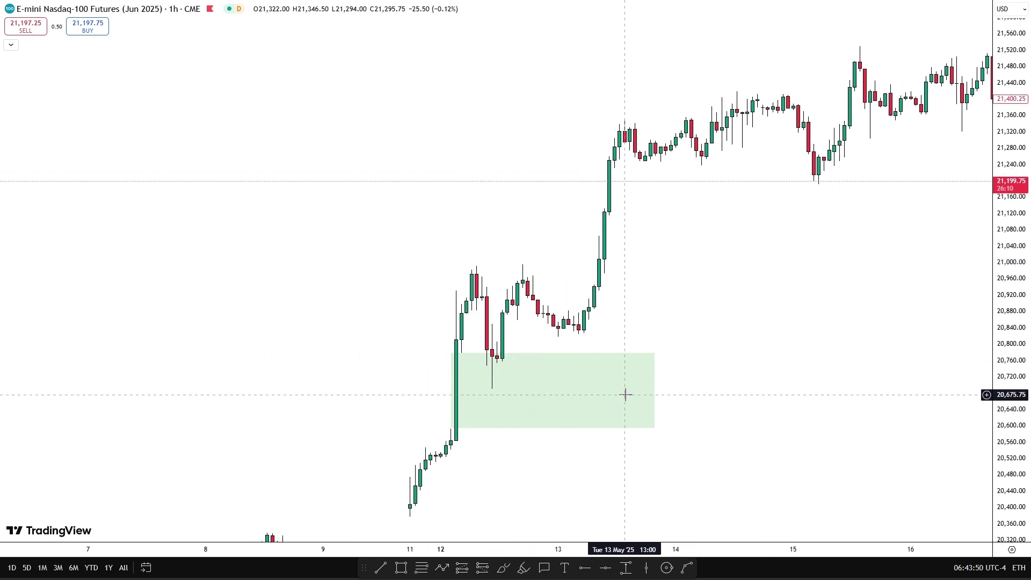
# Apply the saved template that labels the 12 May rectangle FVG, and shorten its end to about 13 May 09:00.
pyautogui.click(604, 391)
pyautogui.click(516, 24)
pyautogui.click(553, 88)
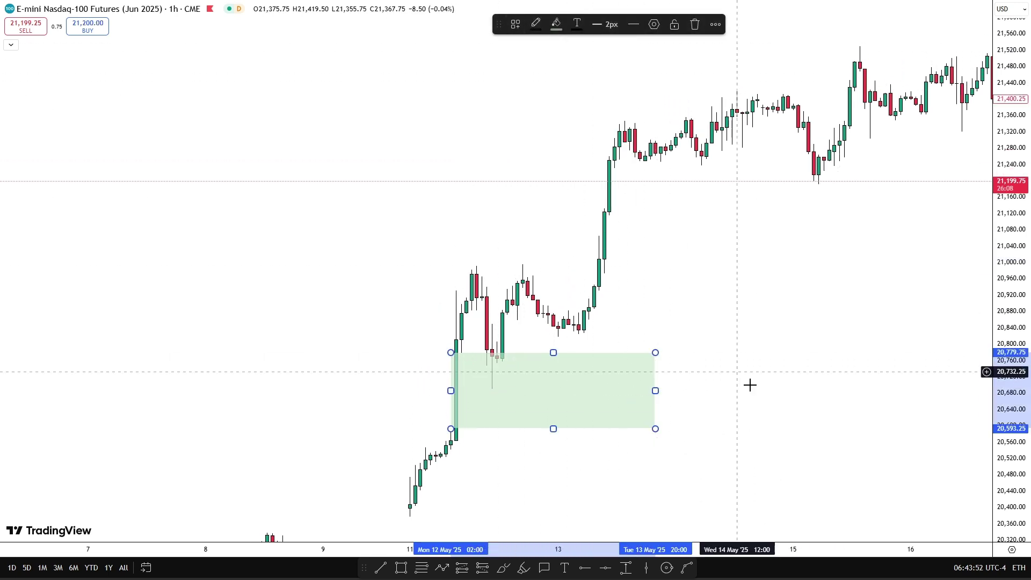
pyautogui.click(754, 395)
pyautogui.scroll(2, 626, 335)
pyautogui.moveTo(578, 351); pyautogui.dragTo(619, 373)
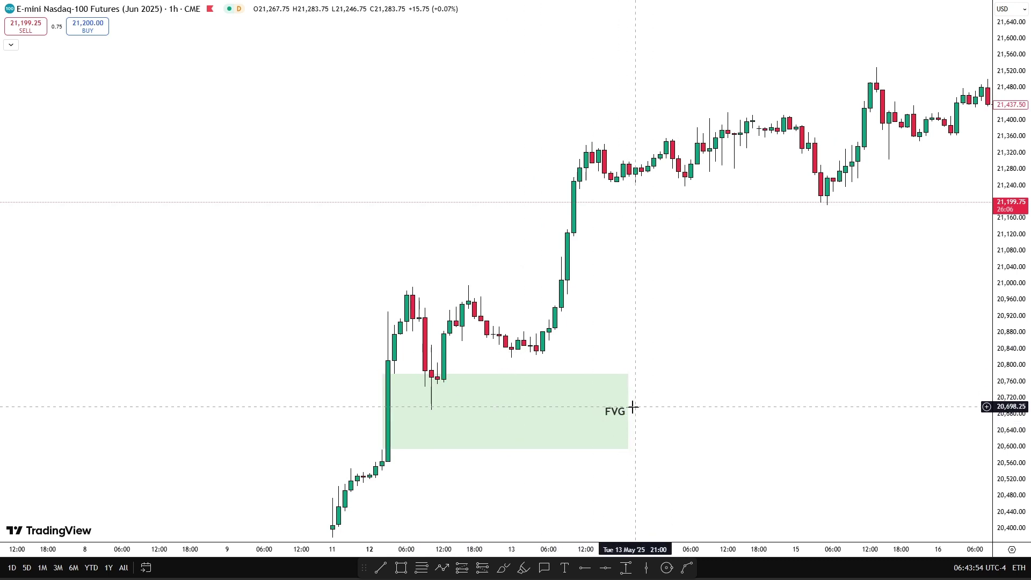
pyautogui.moveTo(628, 411); pyautogui.dragTo(567, 411)
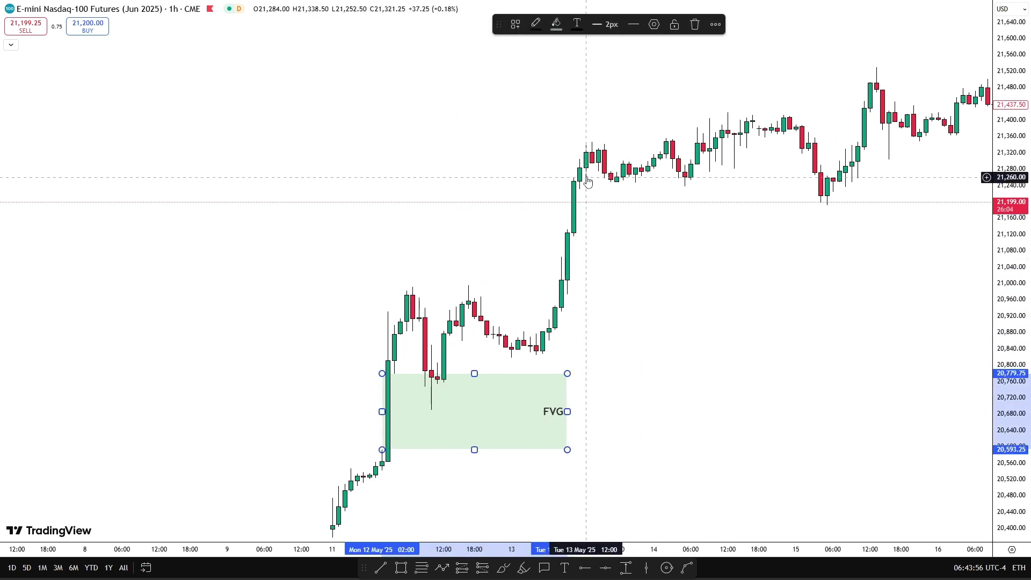
# Draw a Fib Retracement from the 12 May pullback low at 20,690.00 up to the preceding high at 20,991.50.
pyautogui.moveTo(673, 356); pyautogui.dragTo(691, 333)
pyautogui.click(422, 568)
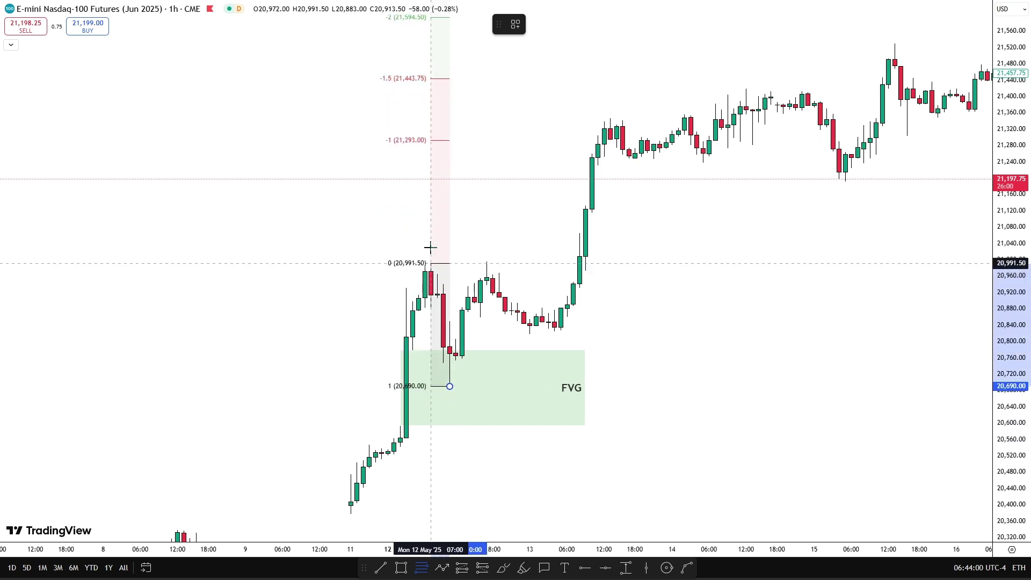
pyautogui.click(432, 263)
# Draw a rectangle between the -1 and -1.5 projection levels, 21,292.75 to 21,445.50, from 11 May 18:00 to about 15 May 07:00.
pyautogui.moveTo(863, 350)
pyautogui.mouseDown()
pyautogui.moveTo(783, 387)
pyautogui.moveTo(636, 389)
pyautogui.mouseUp()
pyautogui.click(401, 568)
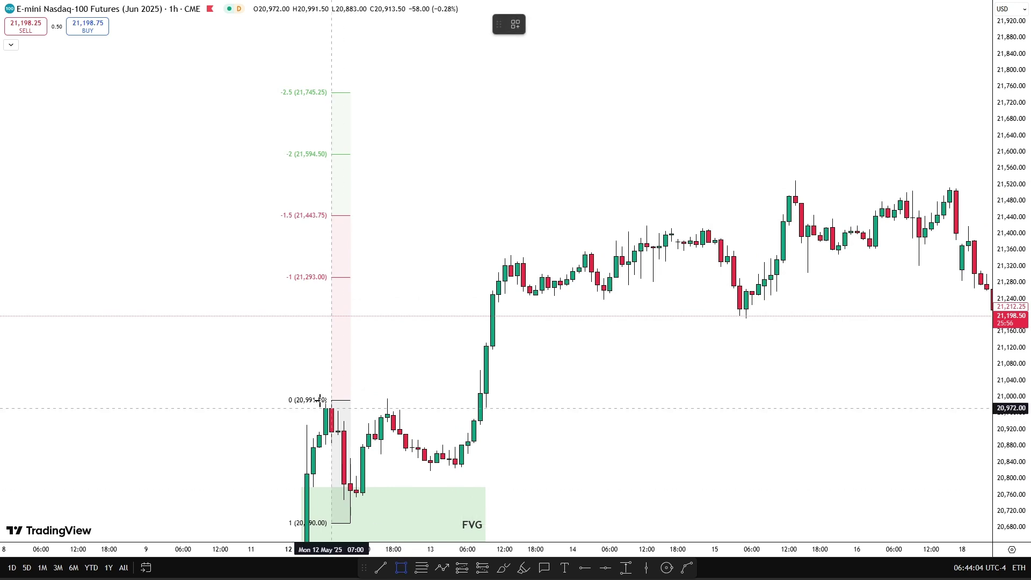
pyautogui.click(252, 277)
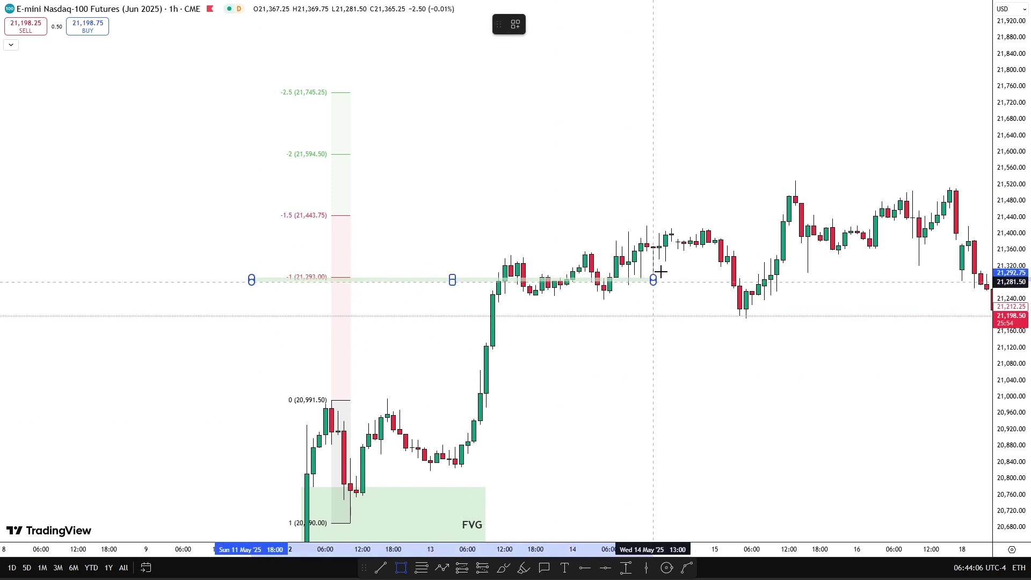
pyautogui.click(745, 214)
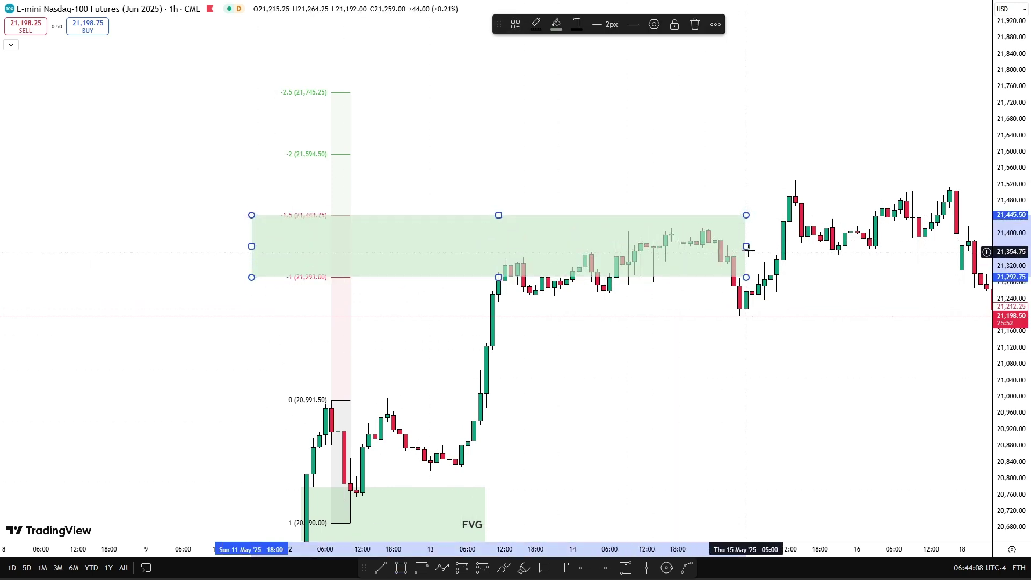
pyautogui.moveTo(747, 247); pyautogui.dragTo(757, 252)
# Draw a horizontal trend line at about 21,237 from the early 14 May low across to about 15 May 02:00.
pyautogui.moveTo(801, 355); pyautogui.dragTo(627, 390)
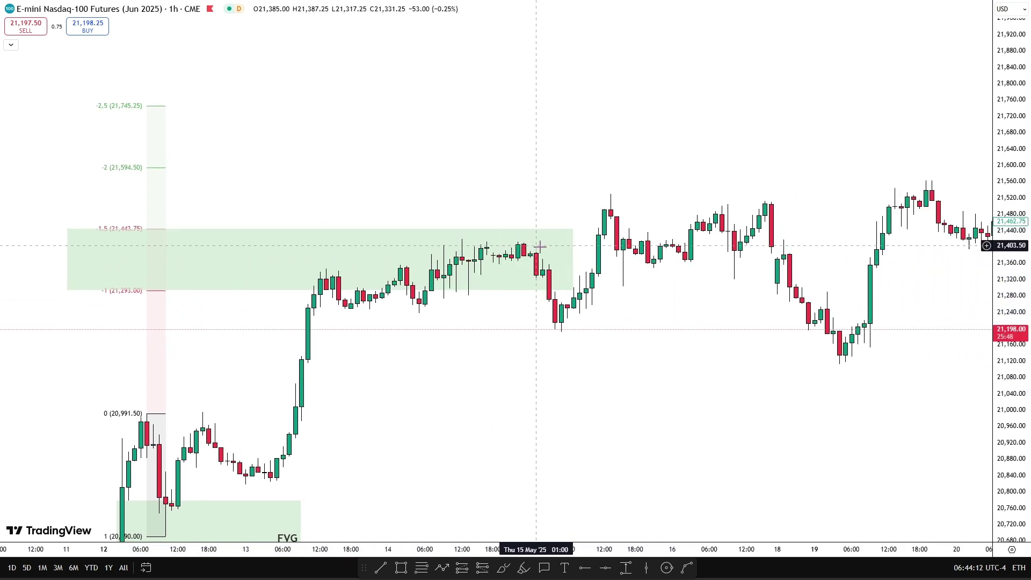
pyautogui.click(383, 572)
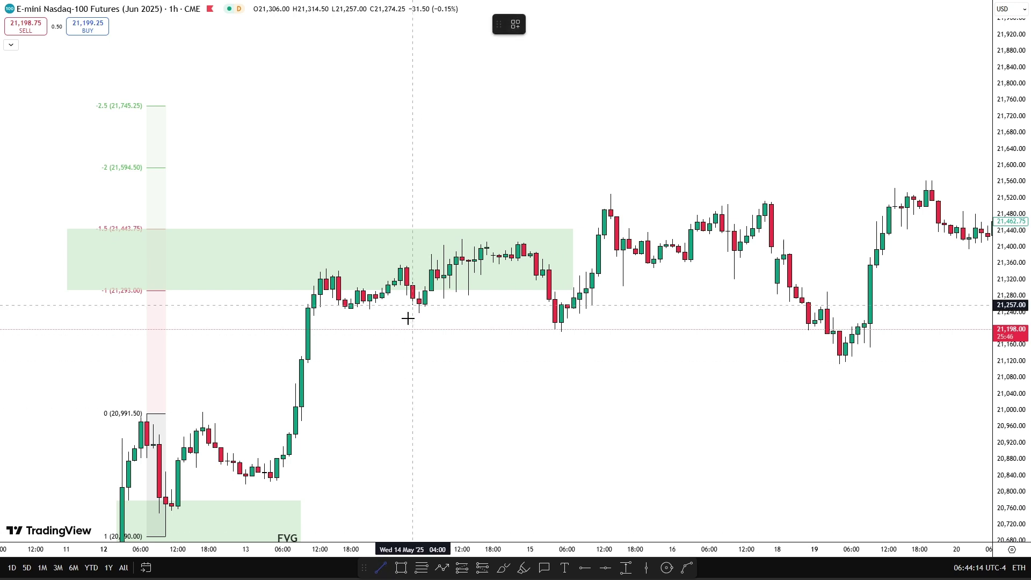
pyautogui.click(418, 313)
pyautogui.click(543, 324)
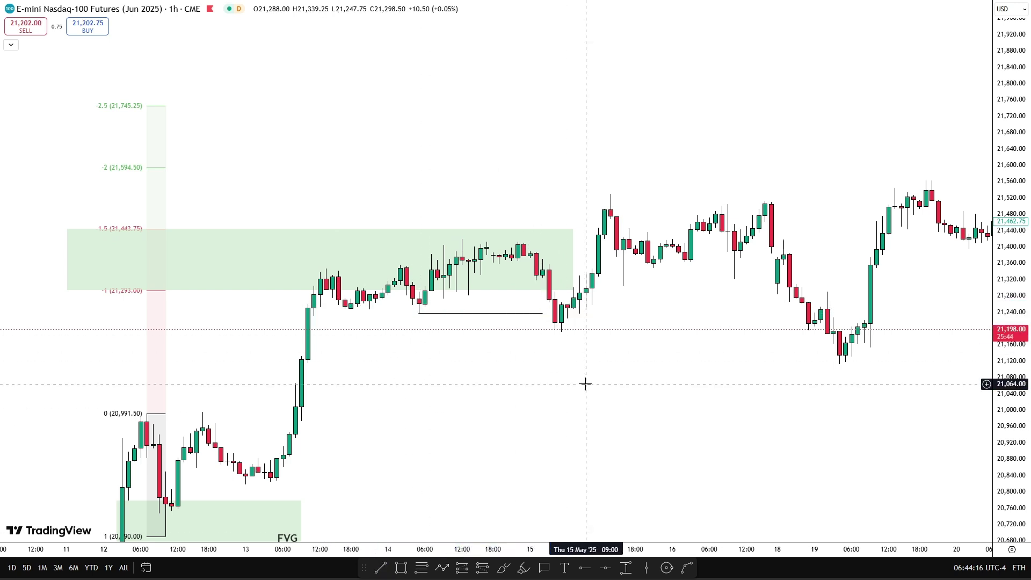
# Draw a rectangle over the 13 May price gap from 21,131.75 to about 21,230, spanning 13 May 09:00 to about 15 May 19:00.
pyautogui.hotkey('alt', 'shift', 'r')
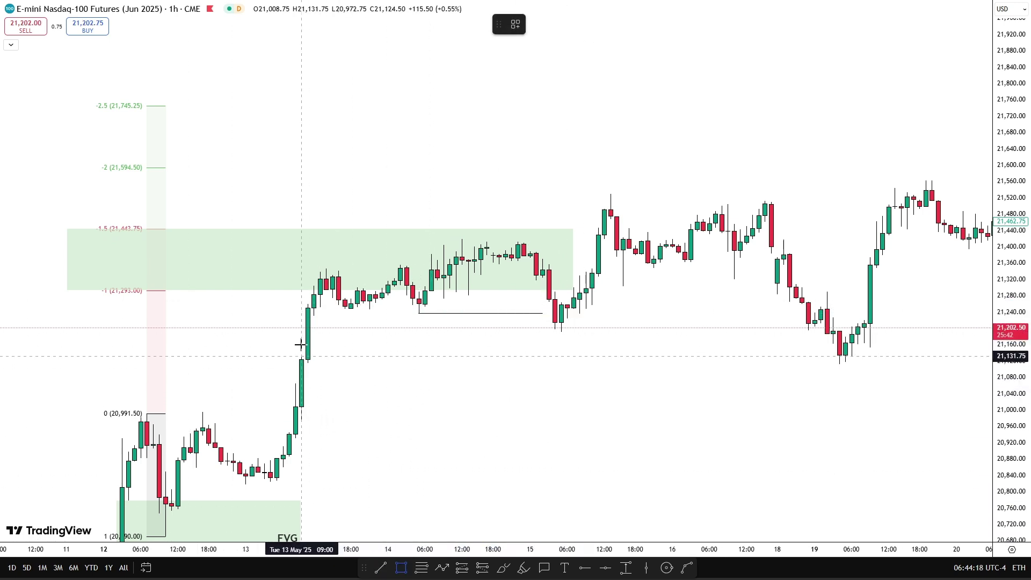
pyautogui.moveTo(301, 356); pyautogui.dragTo(647, 319)
pyautogui.moveTo(732, 419); pyautogui.dragTo(705, 471)
# Draw a horizontal trend line at 21,412.00 from the 14 May 22:00 high across to the rising candle at about 15 May 11:00.
pyautogui.click(383, 570)
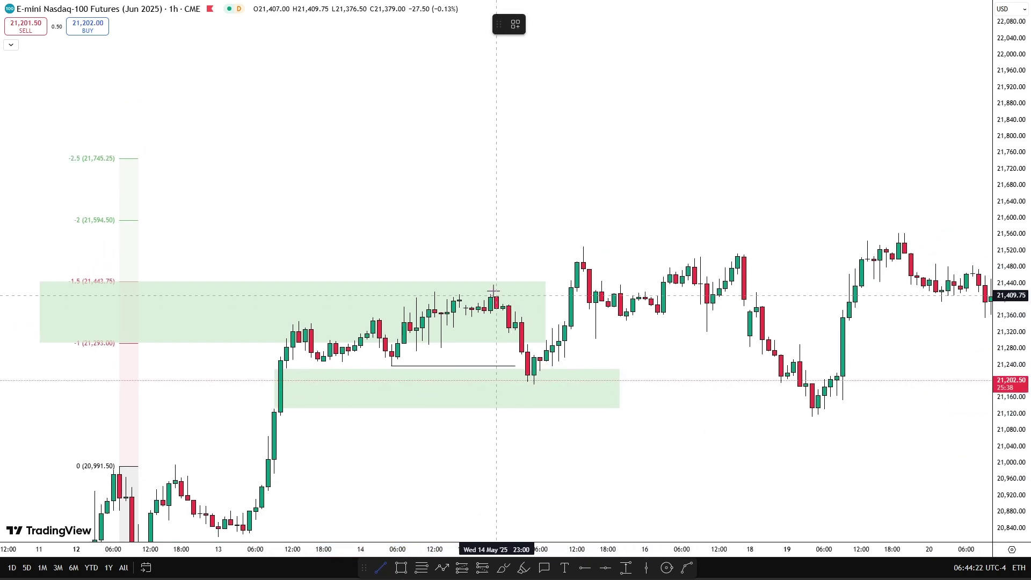
pyautogui.click(491, 294)
pyautogui.click(560, 286)
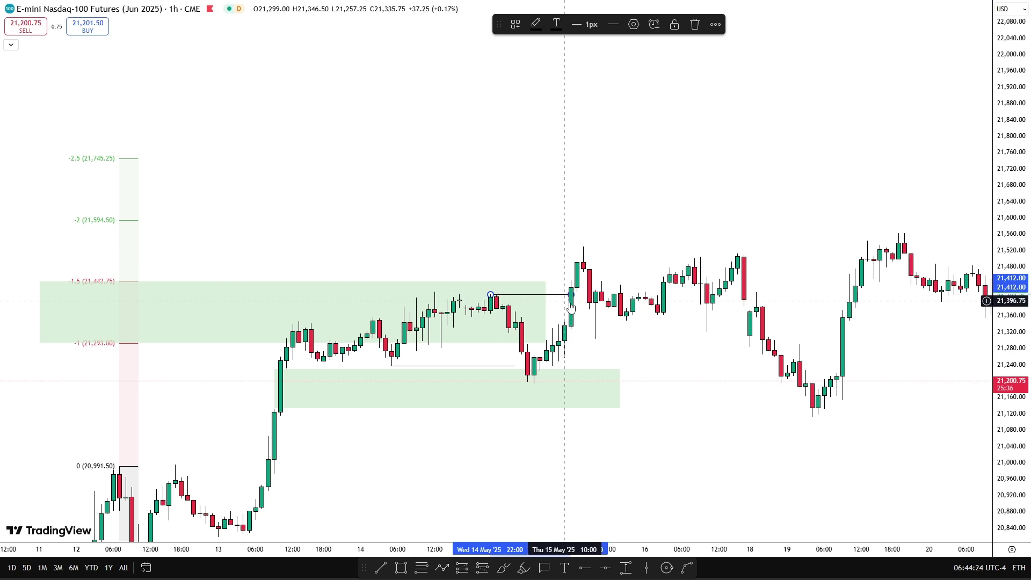
pyautogui.click(752, 387)
# Draw a Fib Retracement from the 15 May low at 21,192.00 up to the 14 May 22:00 high at 21,412.00.
pyautogui.moveTo(1008, 459); pyautogui.dragTo(1008, 349)
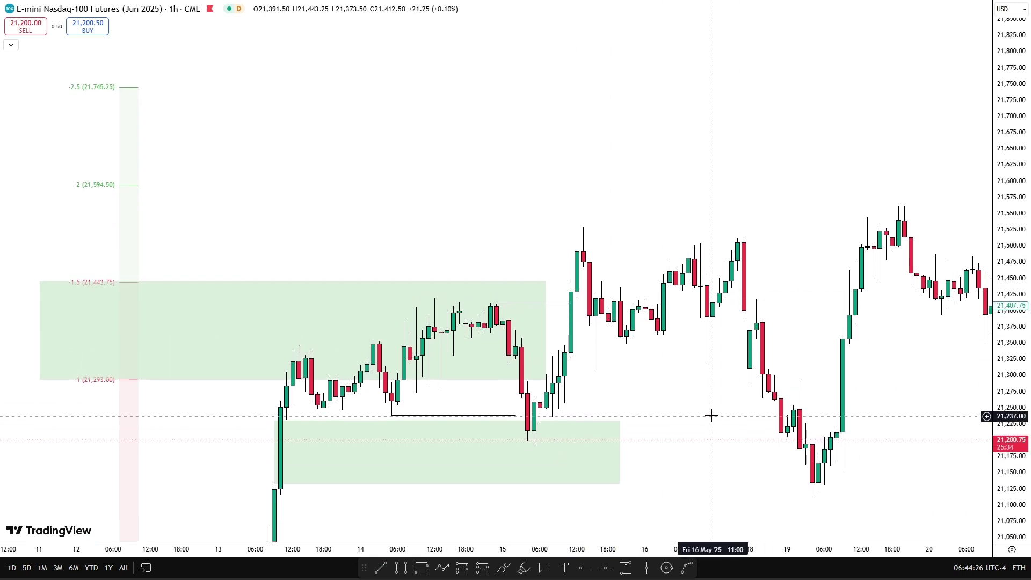
pyautogui.moveTo(710, 416); pyautogui.dragTo(712, 391)
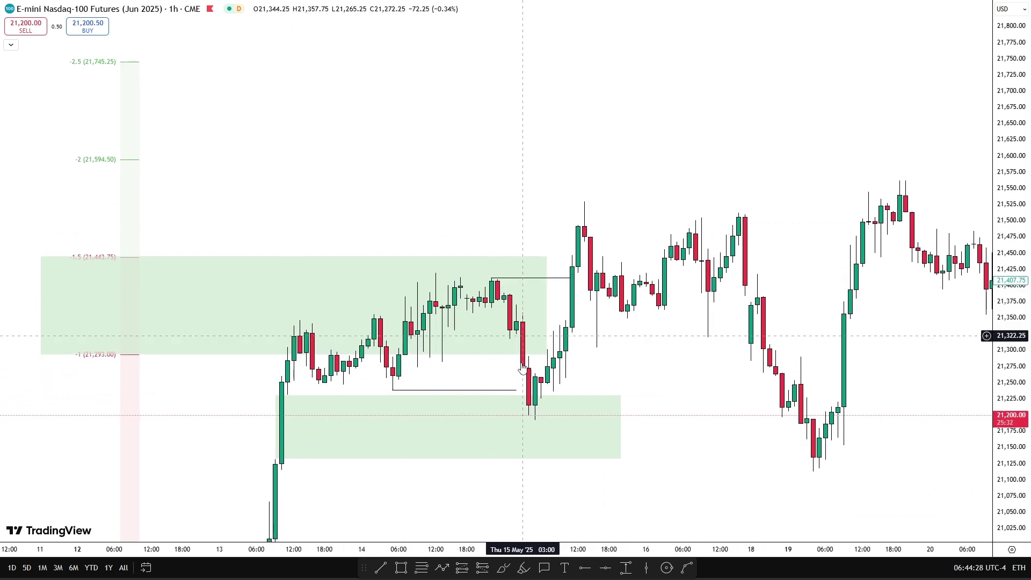
pyautogui.click(423, 569)
pyautogui.click(535, 419)
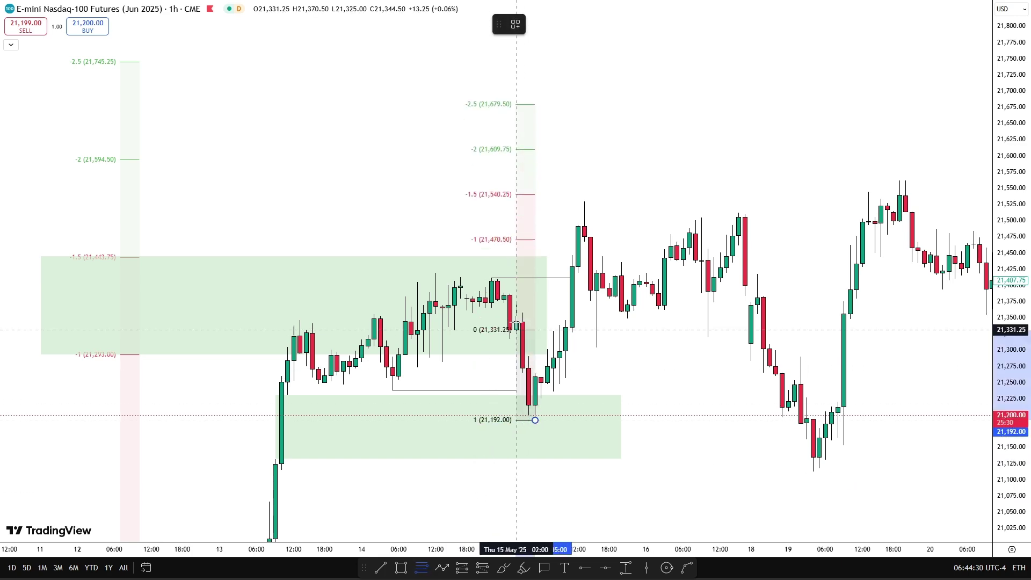
pyautogui.click(493, 271)
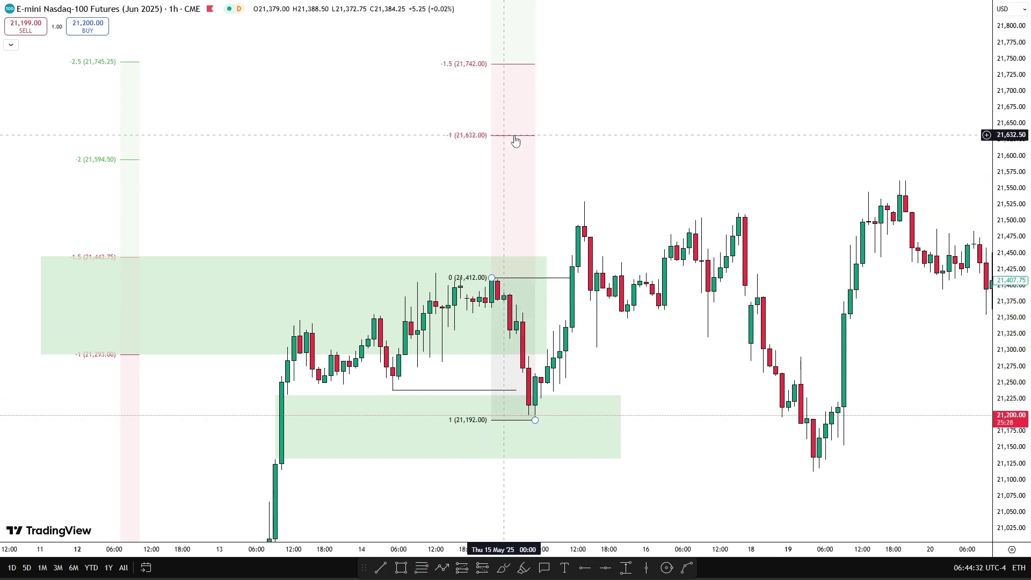
# Draw a horizontal ray at 21,631.50 along the -1 projection level, starting at about 14 May and extending past the latest candles.
pyautogui.scroll(-3, 682, 437)
pyautogui.moveTo(744, 442); pyautogui.dragTo(387, 472)
pyautogui.moveTo(1011, 299); pyautogui.dragTo(1011, 346)
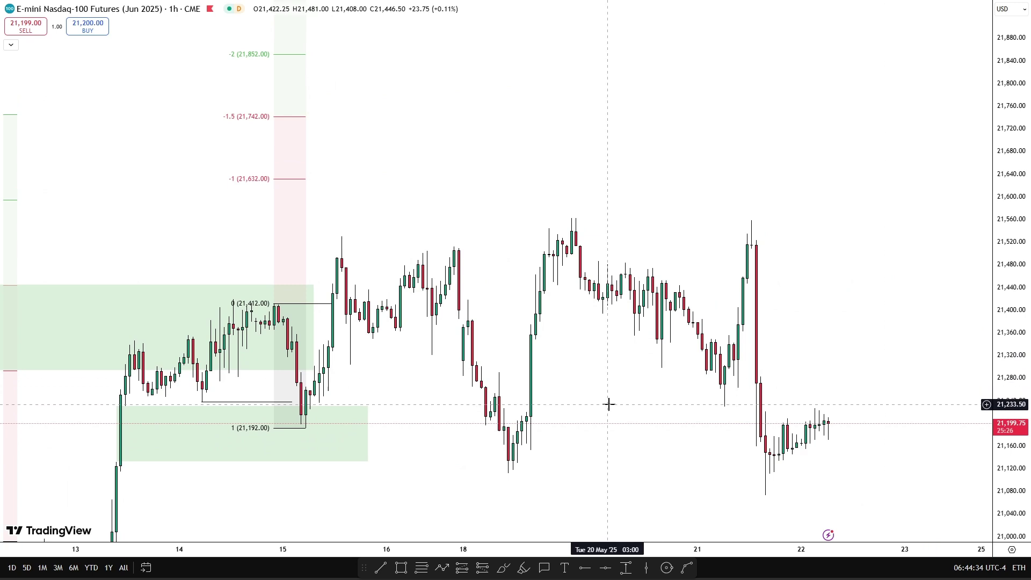
pyautogui.moveTo(609, 403); pyautogui.dragTo(642, 414)
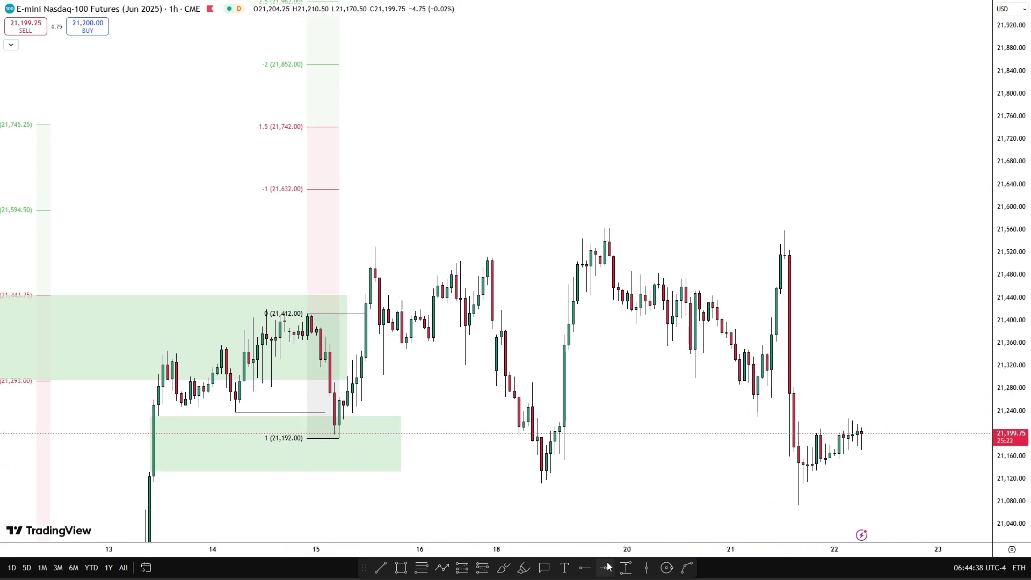
pyautogui.click(591, 570)
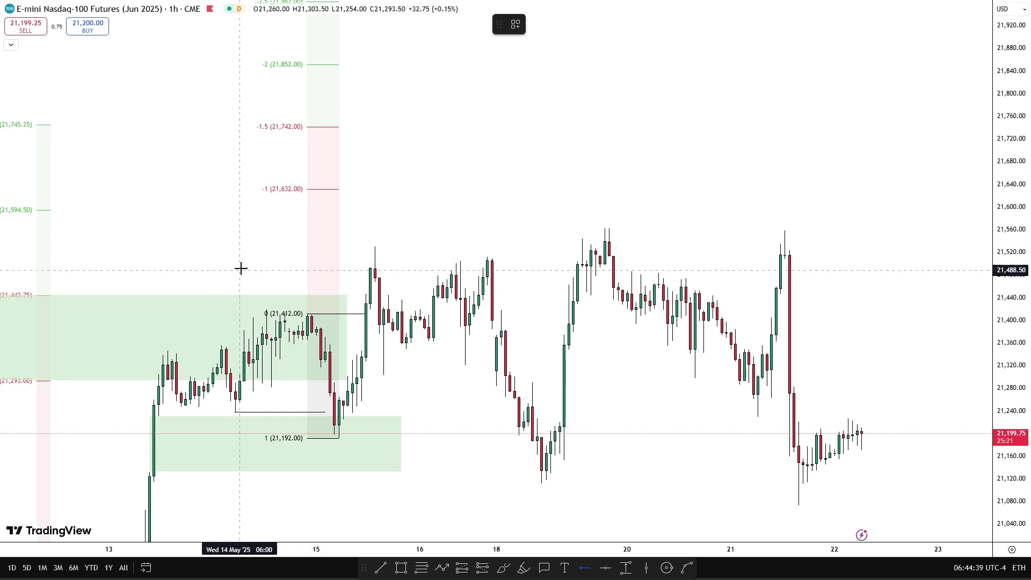
pyautogui.click(202, 188)
# Delete the Fib Retracement drawn between 21,192.00 and 21,412.00, leaving the horizontal ray in place.
pyautogui.moveTo(698, 410); pyautogui.dragTo(663, 401)
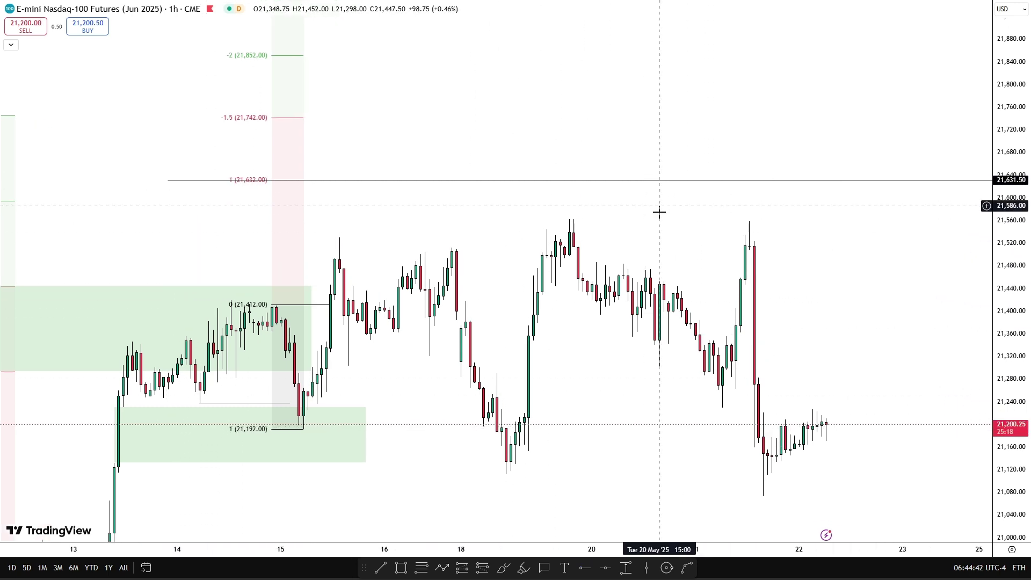
pyautogui.moveTo(894, 337); pyautogui.dragTo(797, 327)
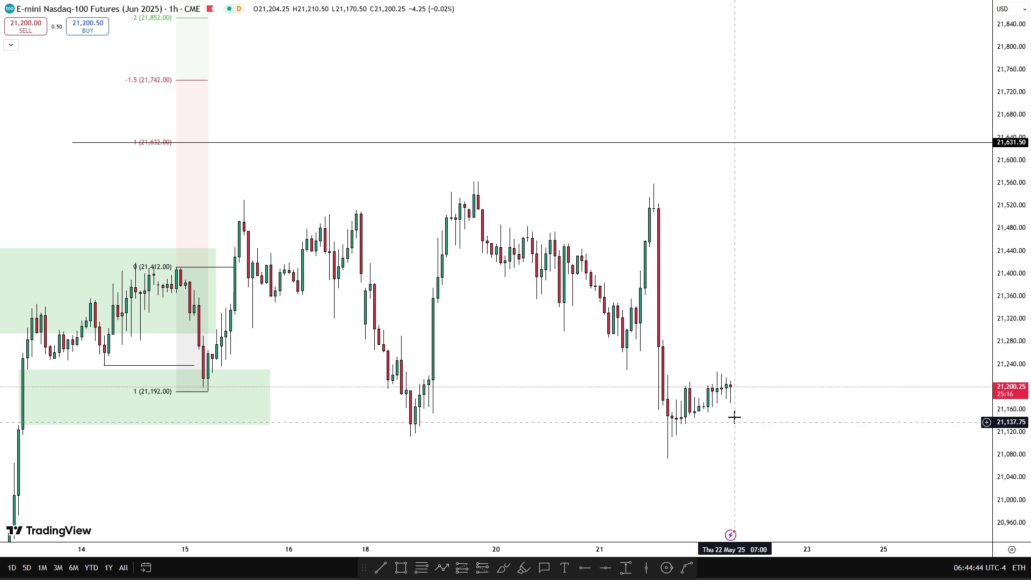
pyautogui.moveTo(810, 251); pyautogui.dragTo(805, 264)
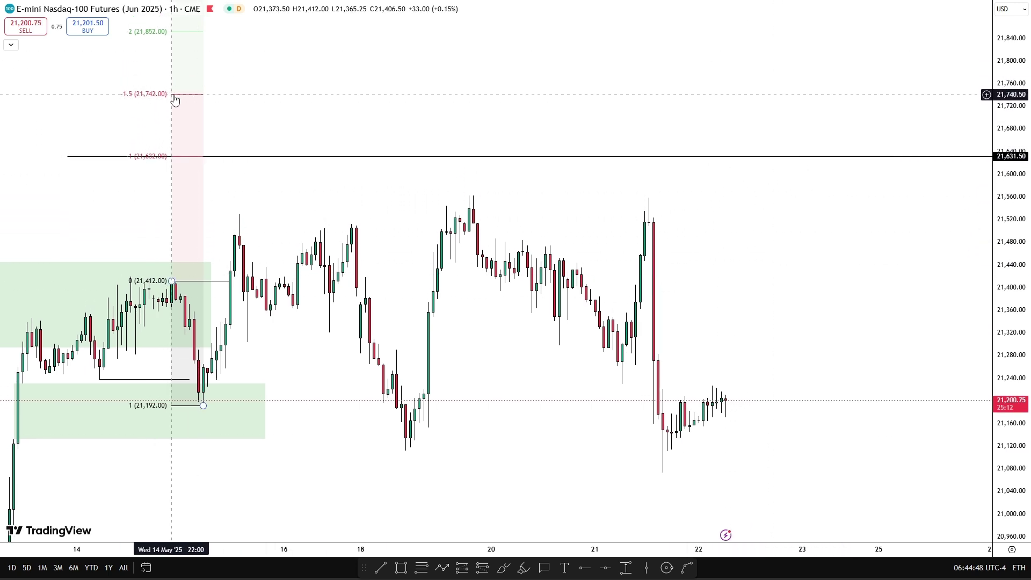
pyautogui.press('Delete')
pyautogui.moveTo(763, 294)
pyautogui.mouseDown()
pyautogui.moveTo(734, 292)
pyautogui.moveTo(597, 177)
pyautogui.mouseUp()
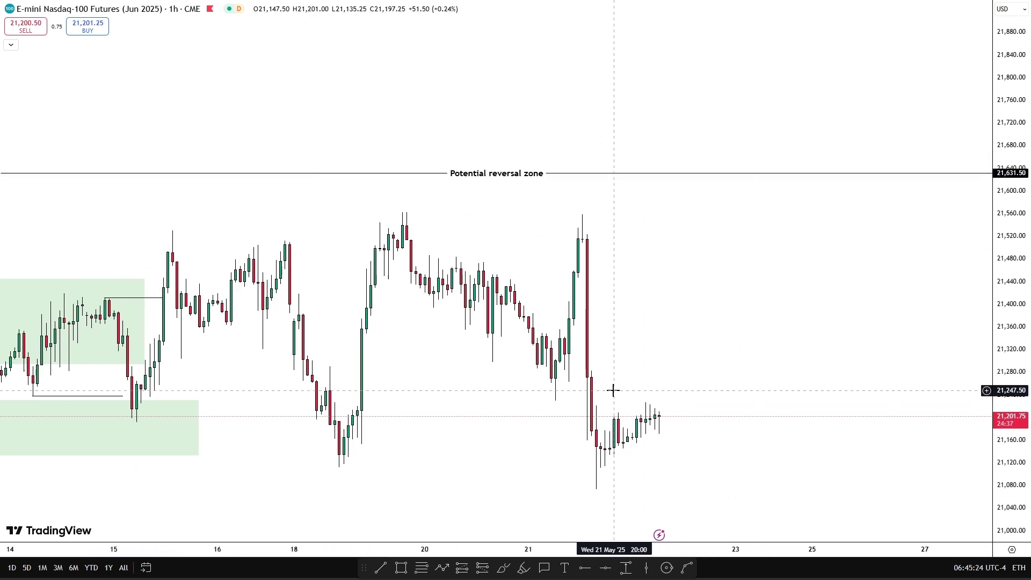
pyautogui.moveTo(704, 420); pyautogui.dragTo(677, 417)
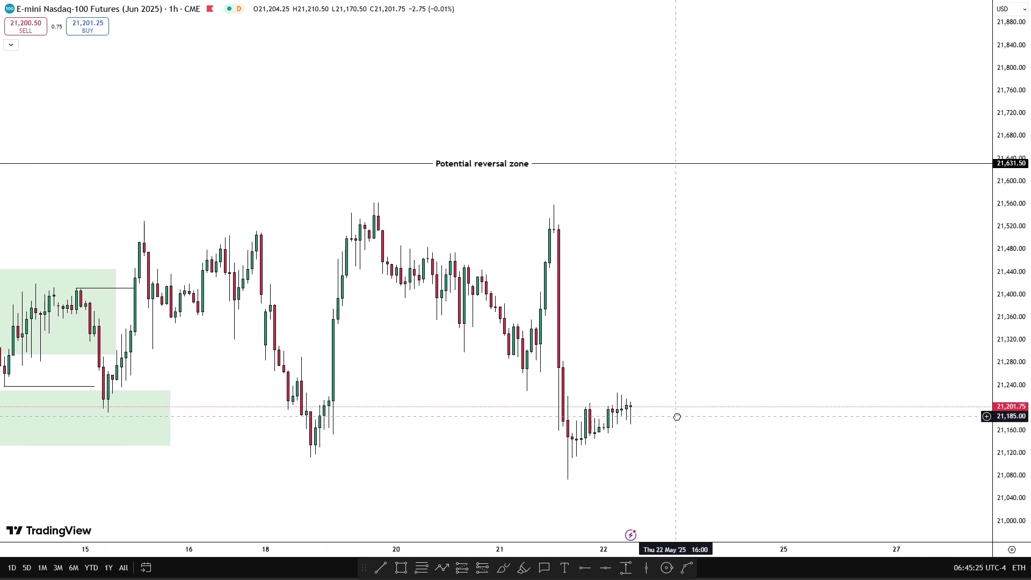
pyautogui.moveTo(756, 333); pyautogui.dragTo(737, 318)
pyautogui.moveTo(824, 270)
pyautogui.mouseDown()
pyautogui.moveTo(778, 285)
pyautogui.moveTo(721, 276)
pyautogui.moveTo(811, 280)
pyautogui.mouseUp()
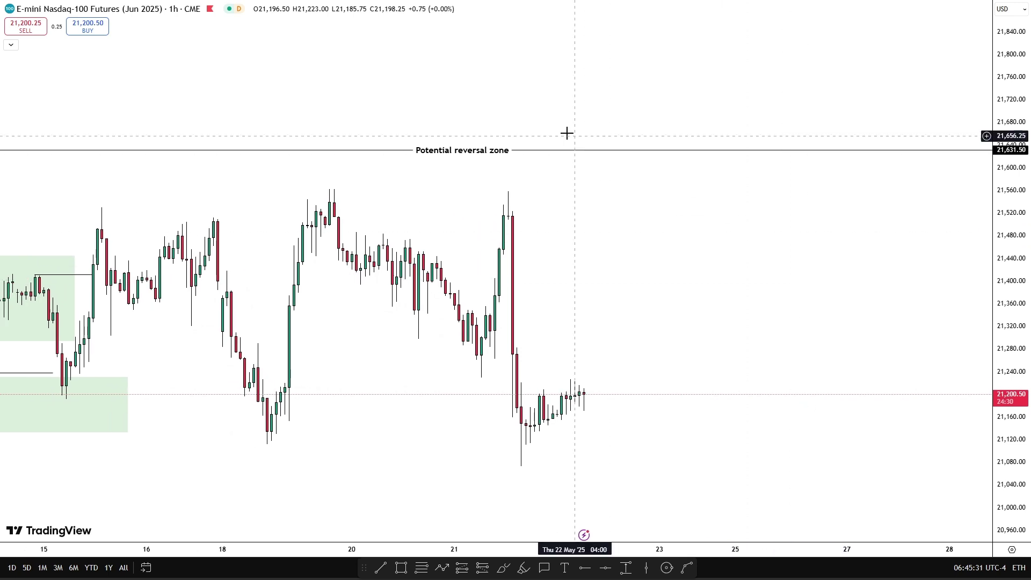
pyautogui.moveTo(647, 239)
pyautogui.mouseDown()
pyautogui.moveTo(659, 251)
pyautogui.moveTo(646, 243)
pyautogui.mouseUp()
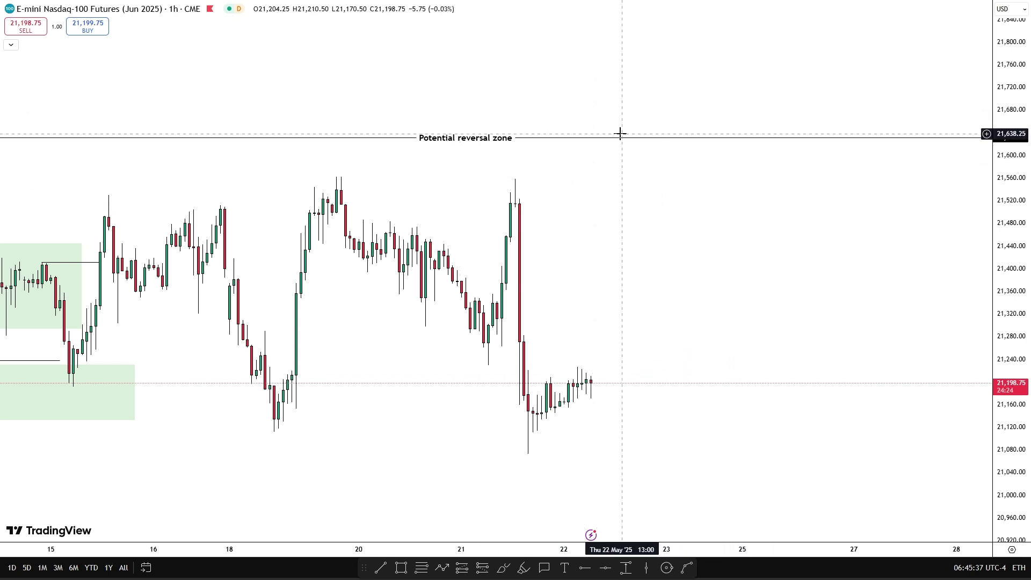
pyautogui.moveTo(710, 266)
pyautogui.mouseDown()
pyautogui.moveTo(727, 235)
pyautogui.moveTo(720, 254)
pyautogui.mouseUp()
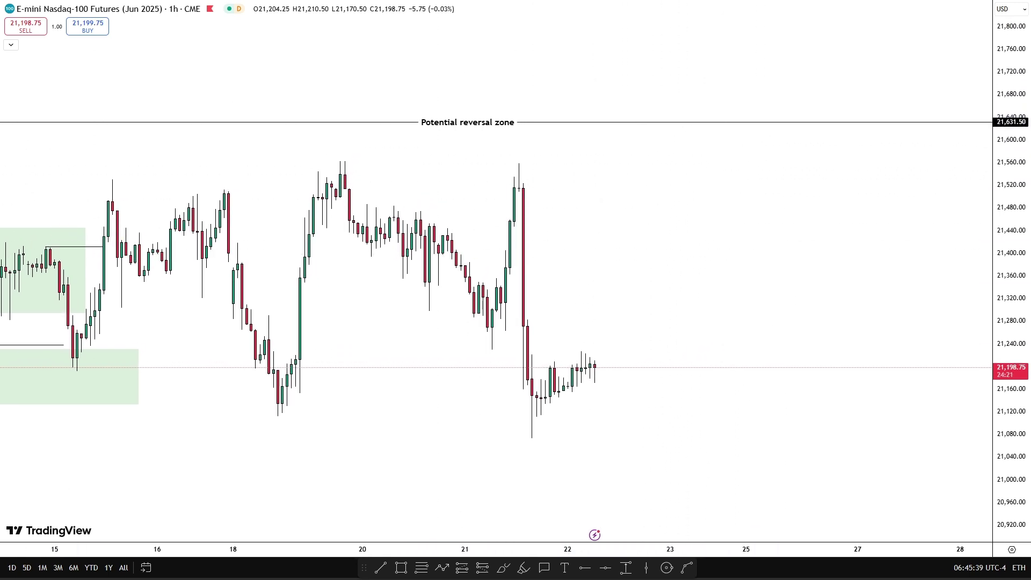
pyautogui.moveTo(671, 301); pyautogui.dragTo(676, 314)
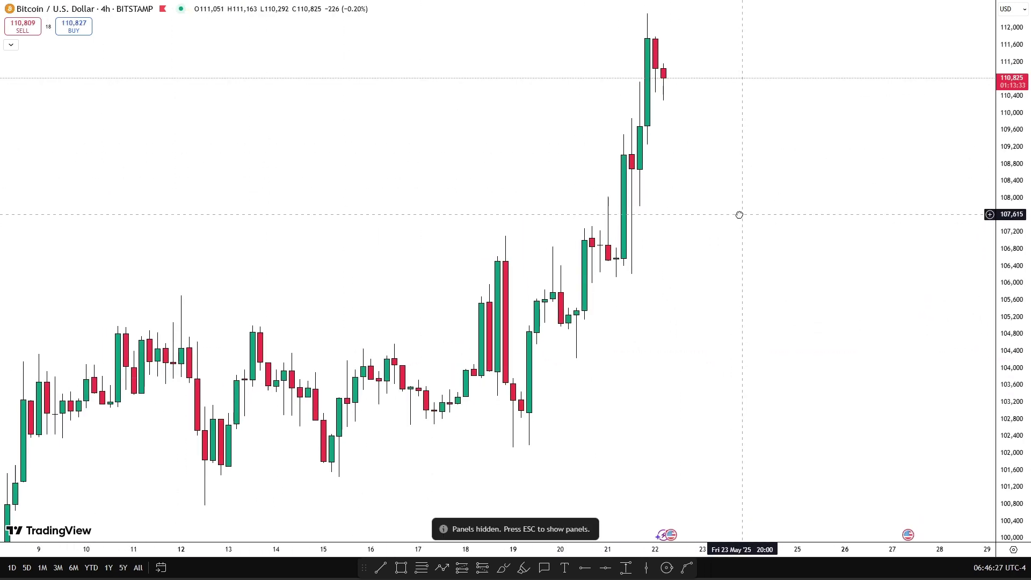
# Draw a horizontal trend line at about 102,612 on the Bitcoin 4h chart, from 15 May 12:00 to 18 May 20:00.
pyautogui.moveTo(740, 214); pyautogui.dragTo(728, 214)
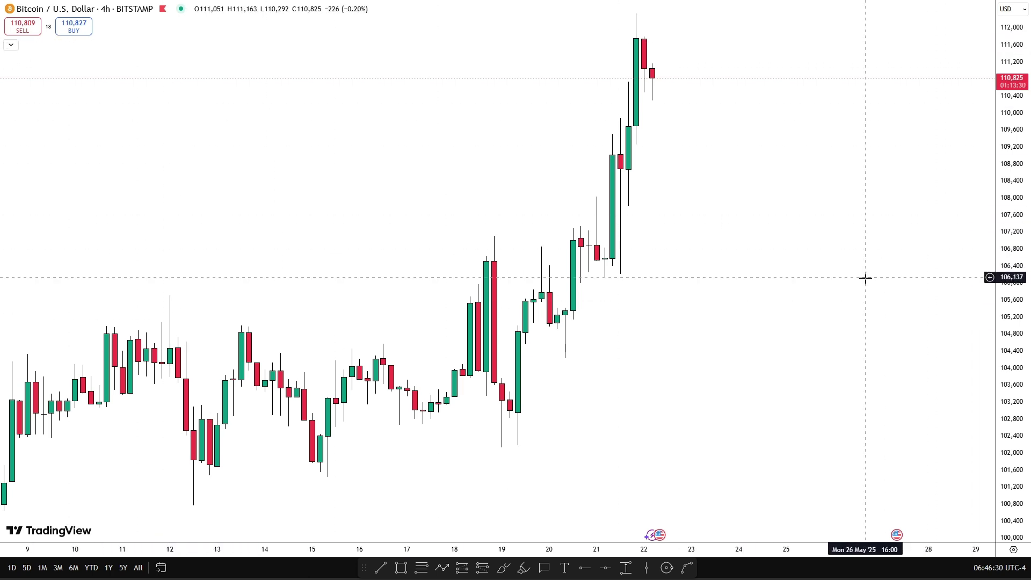
pyautogui.scroll(-3, 849, 300)
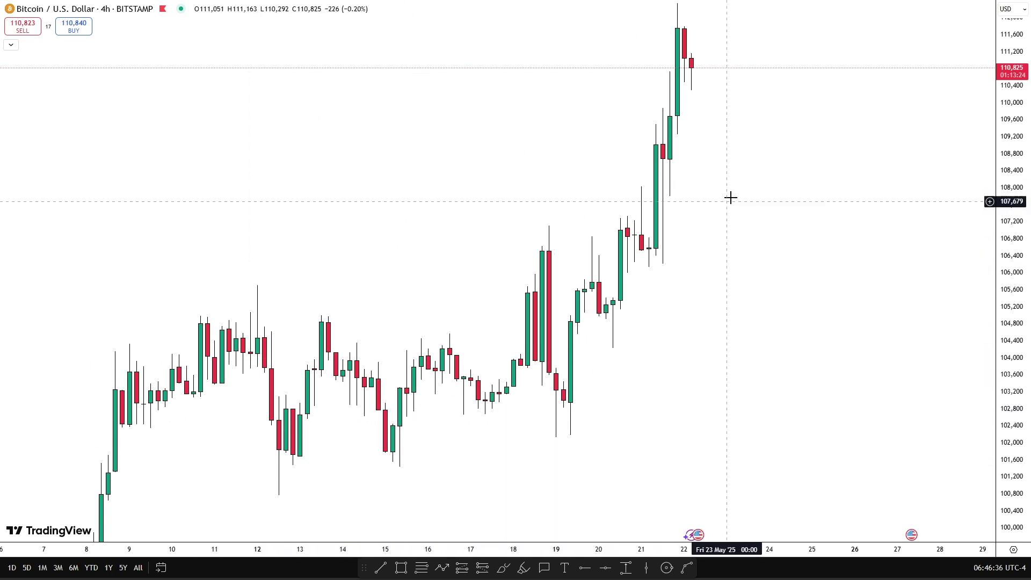
pyautogui.hscroll(2, 714, 232)
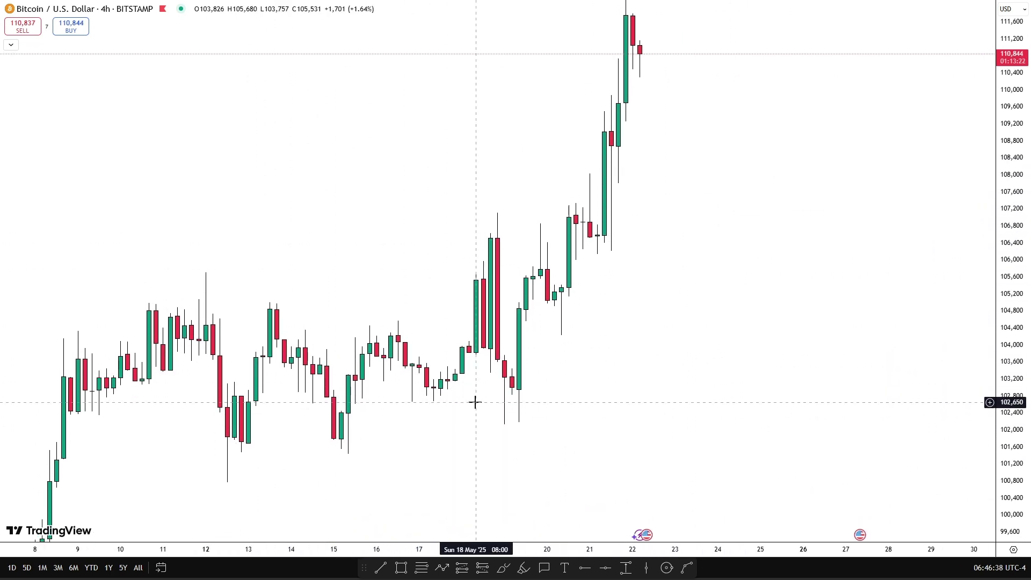
pyautogui.moveTo(852, 440); pyautogui.dragTo(827, 445)
pyautogui.moveTo(688, 446); pyautogui.dragTo(675, 448)
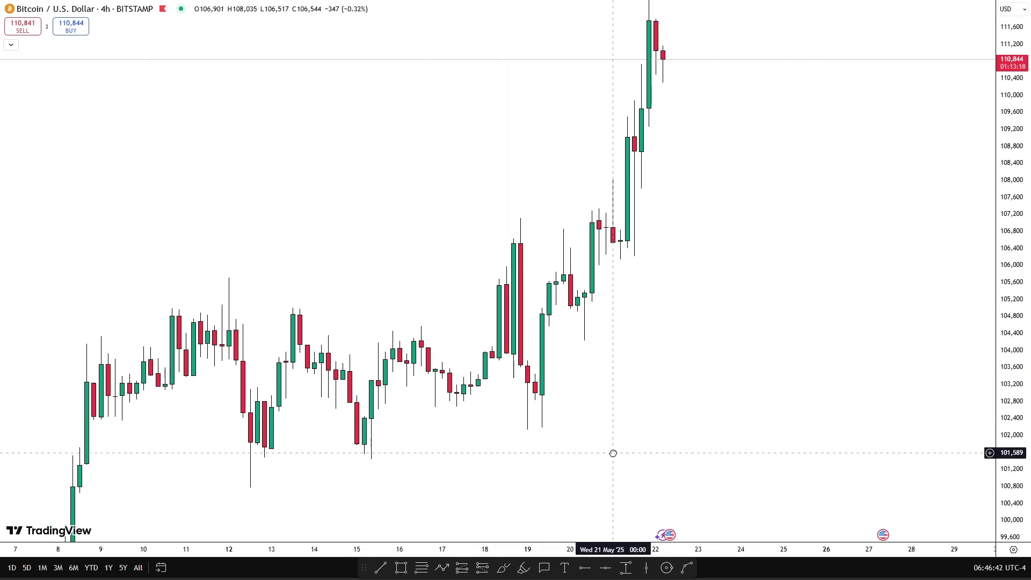
pyautogui.moveTo(613, 453); pyautogui.dragTo(609, 457)
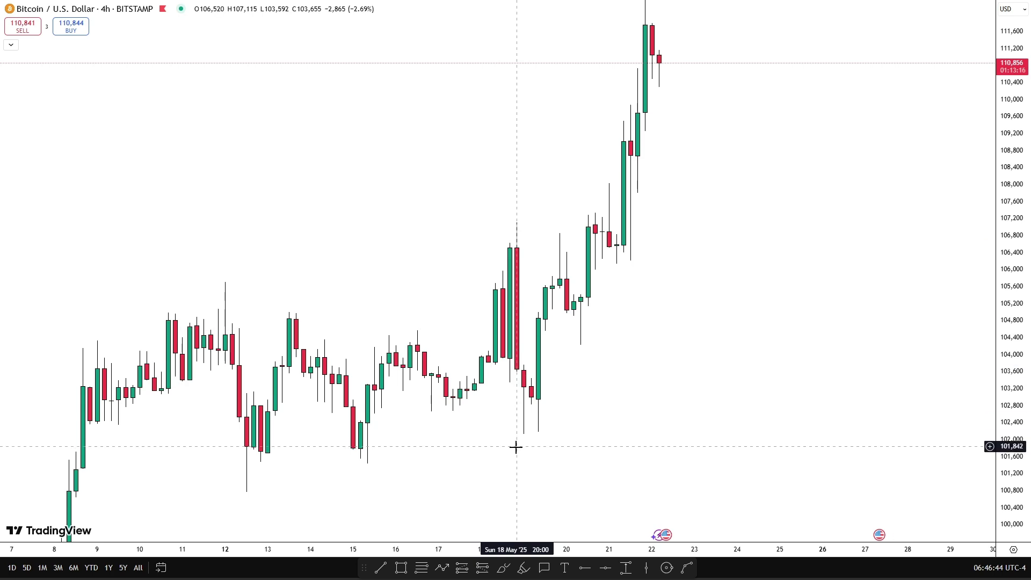
pyautogui.click(384, 571)
pyautogui.click(375, 413)
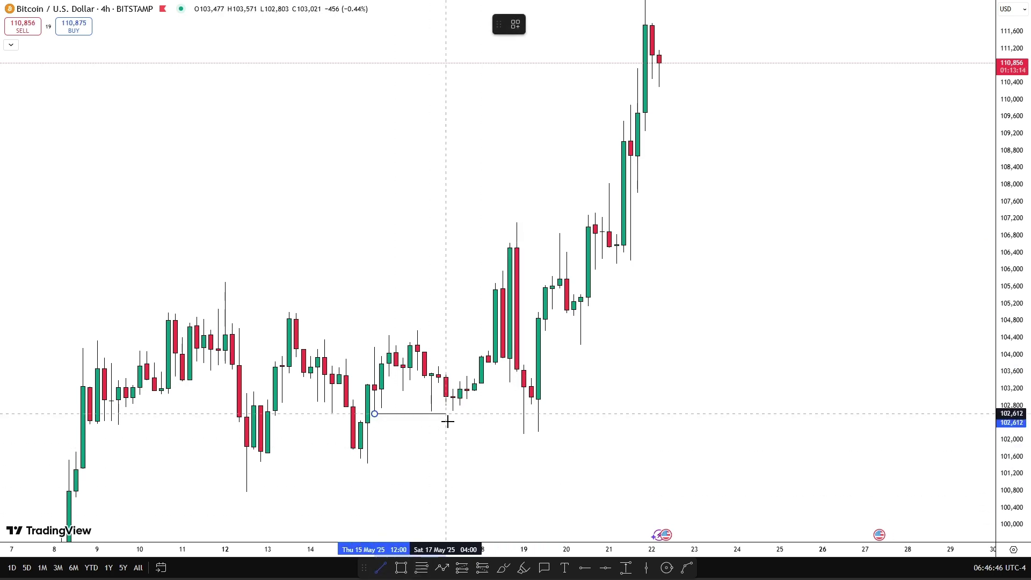
pyautogui.click(518, 421)
# Try a horizontal trend line from the 18 May swing high across to 21 May 16:00, and delete it.
pyautogui.moveTo(582, 446); pyautogui.dragTo(557, 482)
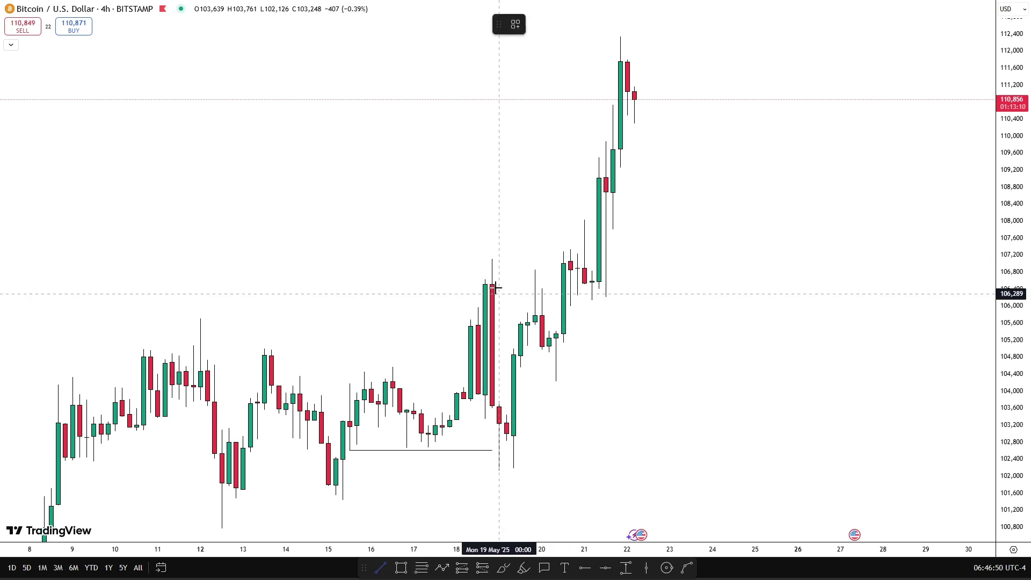
pyautogui.click(612, 258)
pyautogui.moveTo(653, 269); pyautogui.dragTo(655, 271)
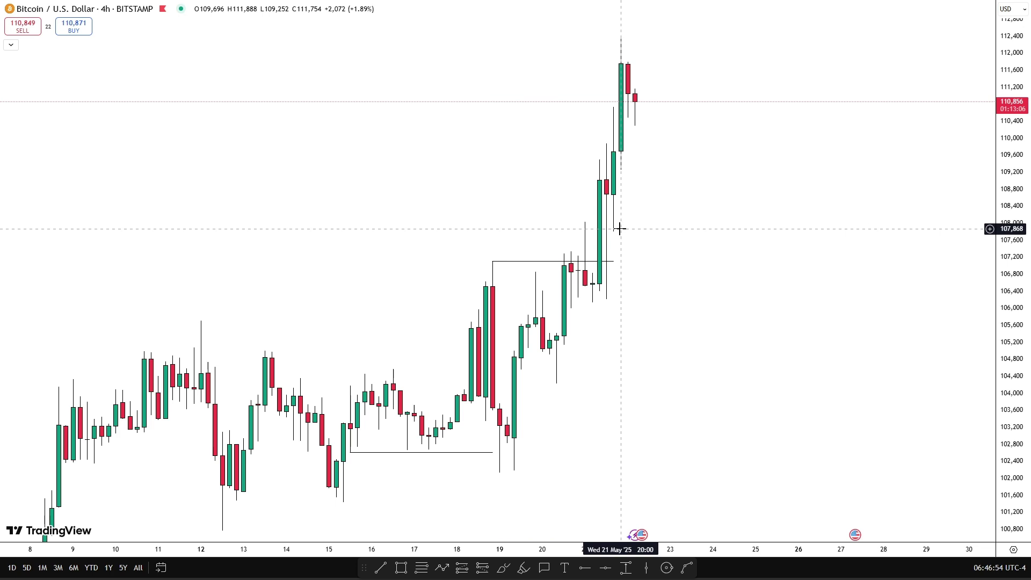
pyautogui.click(614, 264)
pyautogui.press('Delete')
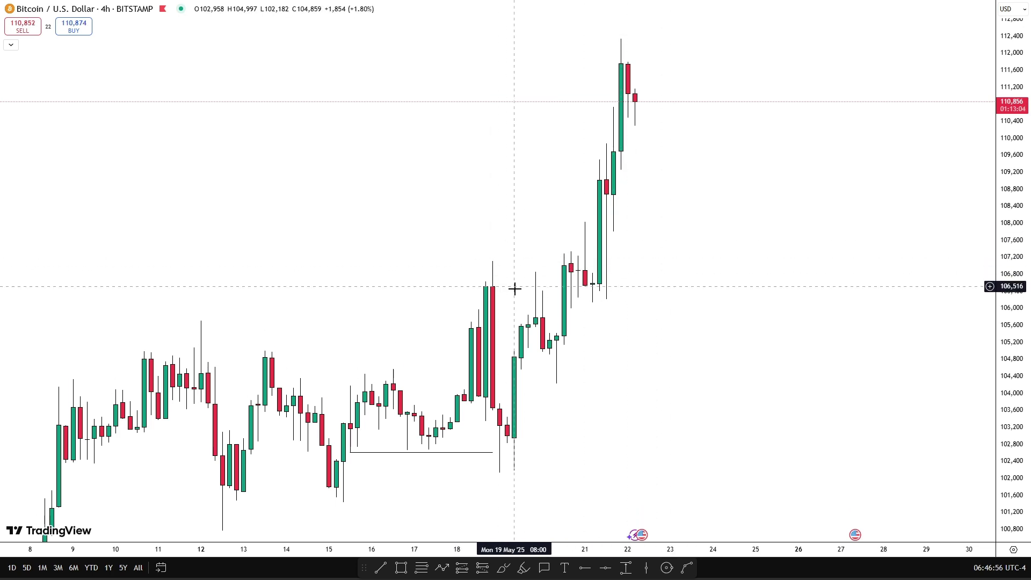
# Draw a Fib Retracement from the 19 May low at 102,126 up to the 18 May high at 107,115.
pyautogui.click(422, 567)
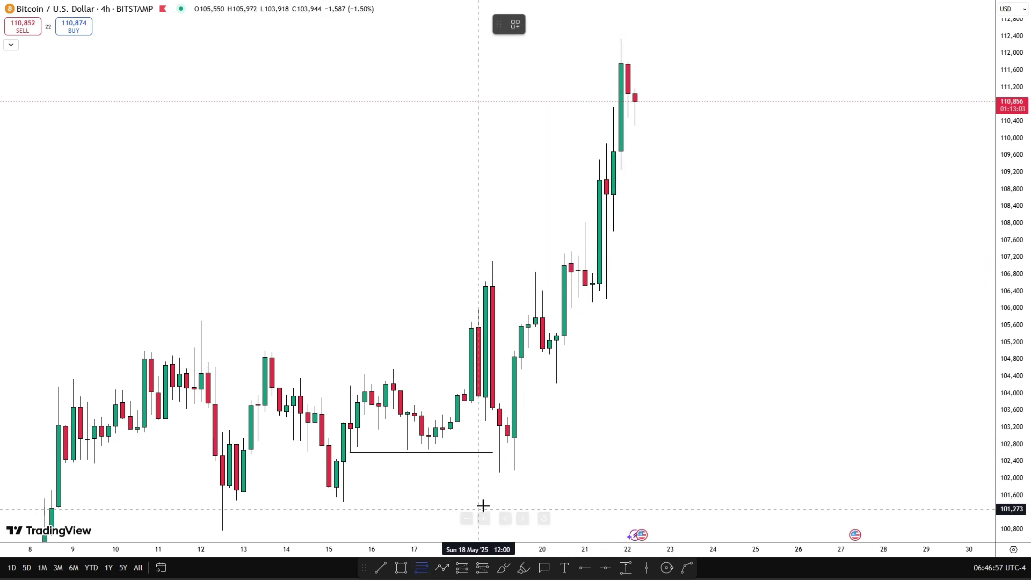
pyautogui.click(500, 472)
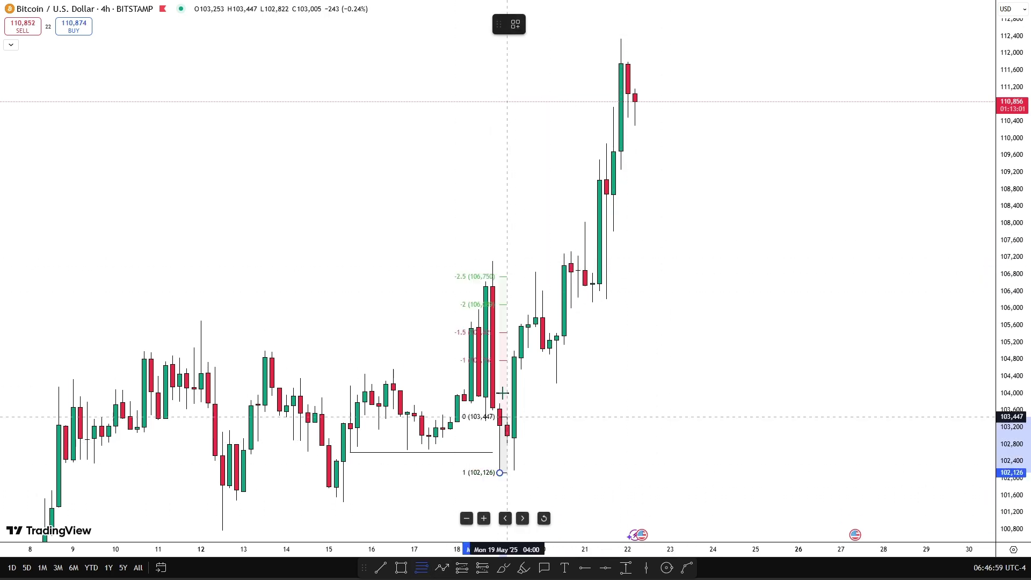
pyautogui.click(492, 261)
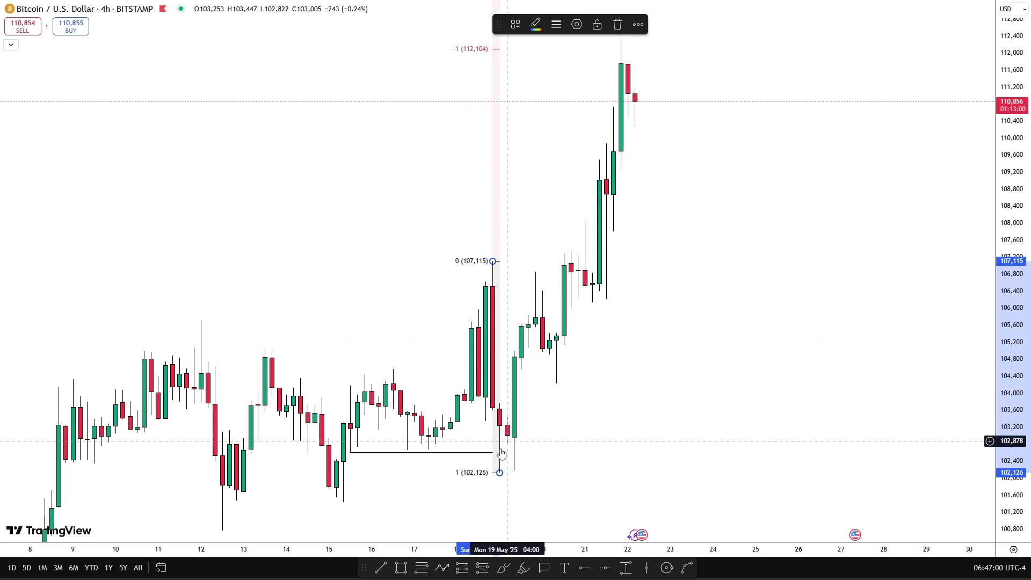
pyautogui.click(649, 422)
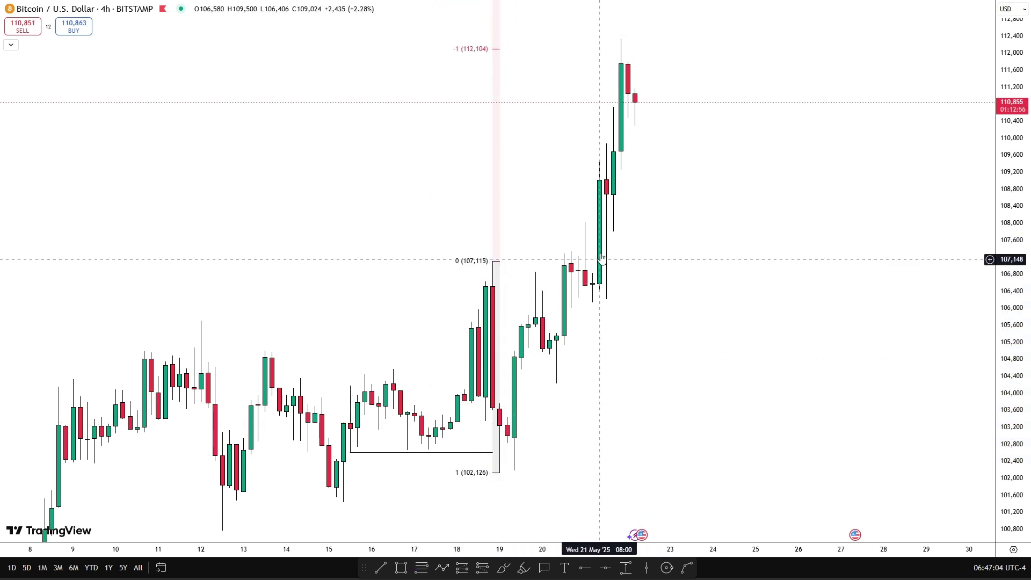
# Draw a rectangle between the -1 and -1.5 projection levels, from 112,100 to about 114,615, spanning 17 May 16:00 to about 27 May.
pyautogui.moveTo(734, 169); pyautogui.dragTo(709, 378)
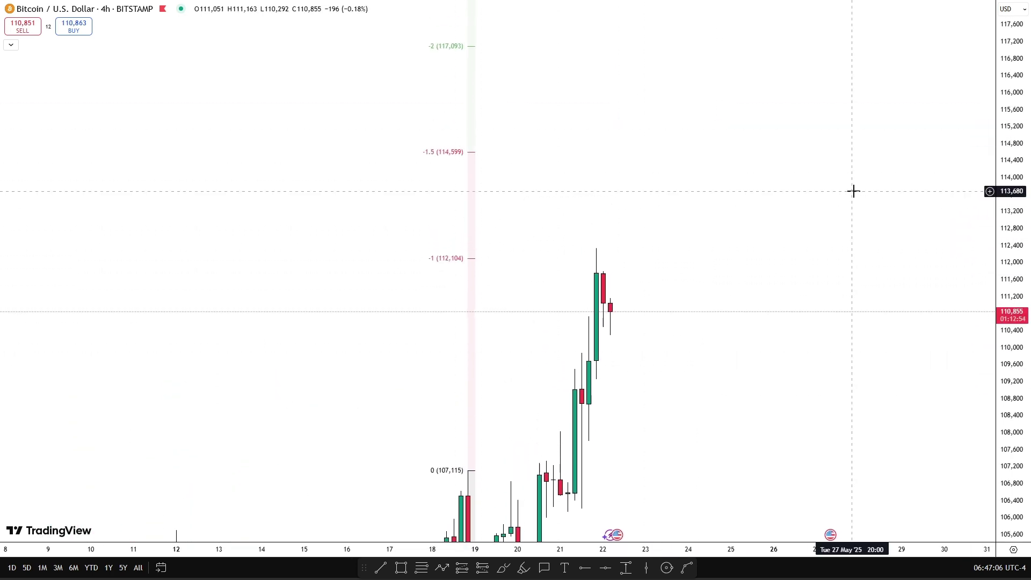
pyautogui.moveTo(1010, 230); pyautogui.dragTo(1011, 307)
pyautogui.moveTo(774, 391); pyautogui.dragTo(768, 369)
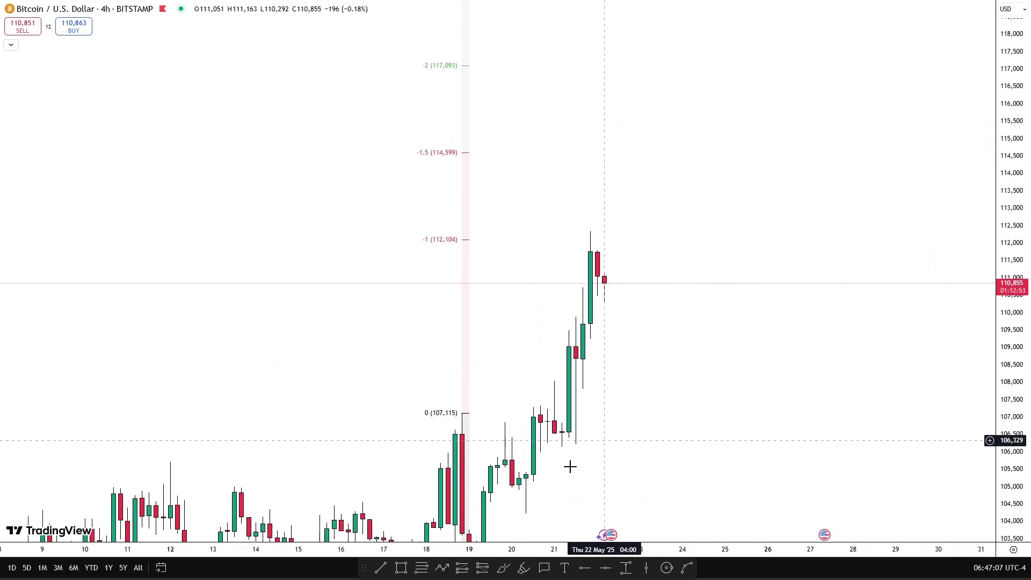
pyautogui.click(402, 568)
pyautogui.moveTo(412, 239)
pyautogui.mouseDown()
pyautogui.moveTo(824, 237)
pyautogui.moveTo(830, 151)
pyautogui.mouseUp()
pyautogui.click(831, 153)
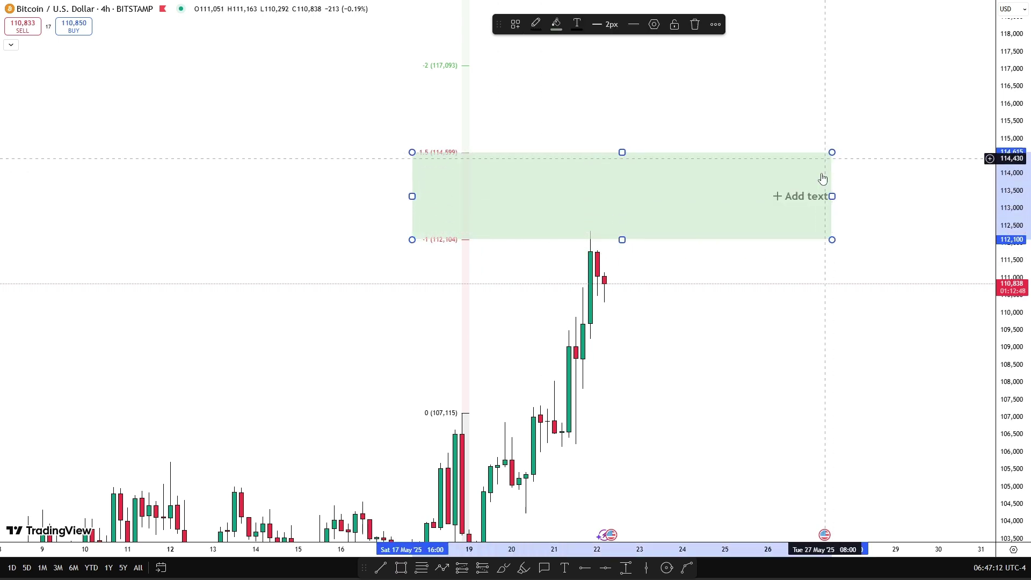
pyautogui.click(712, 264)
# Delete the green rectangle between the -1 and -1.5 projection levels.
pyautogui.moveTo(696, 330); pyautogui.dragTo(645, 277)
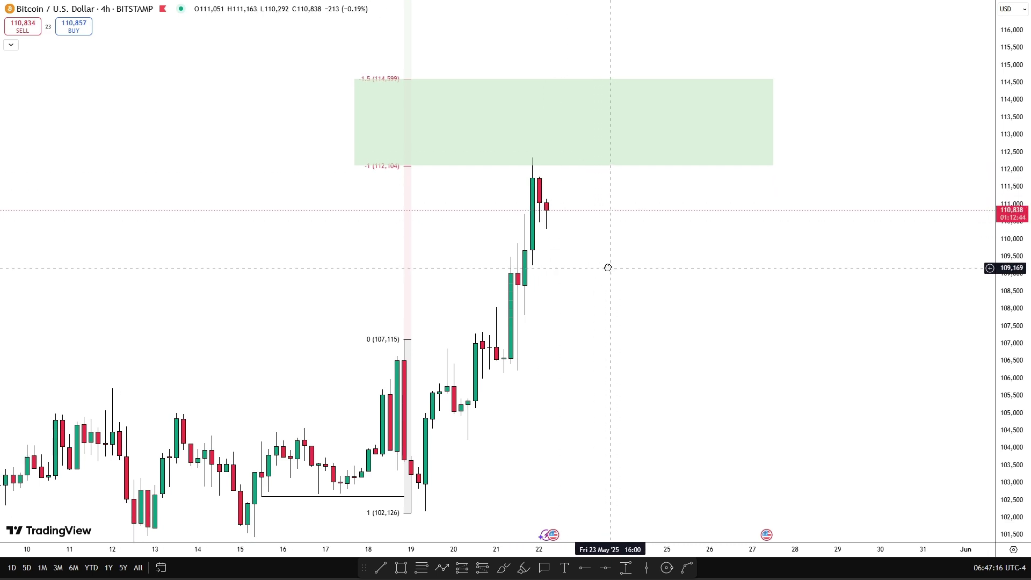
pyautogui.click(609, 165)
pyautogui.press('Delete')
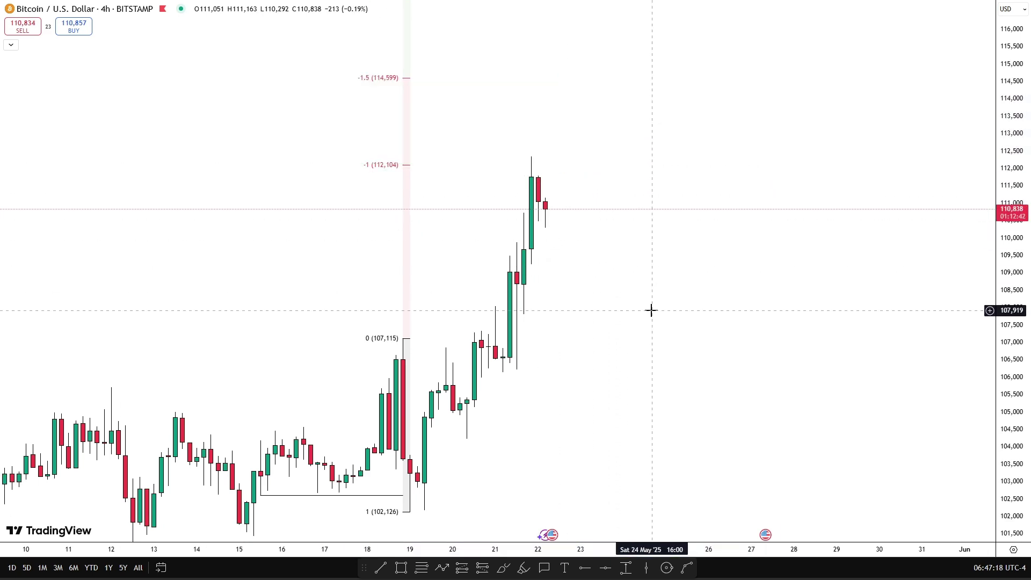
pyautogui.moveTo(652, 311); pyautogui.dragTo(691, 304)
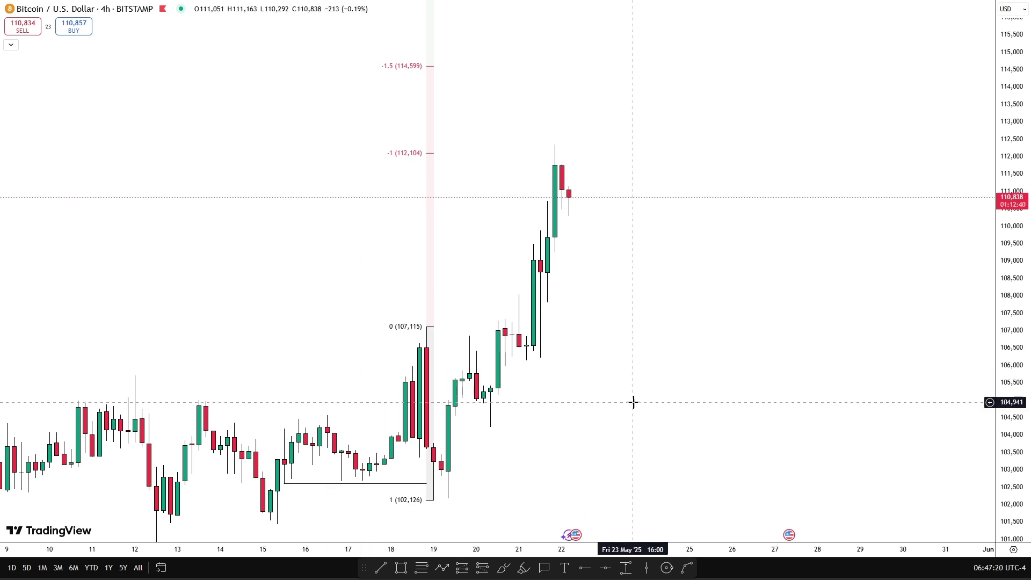
pyautogui.moveTo(633, 402); pyautogui.dragTo(655, 408)
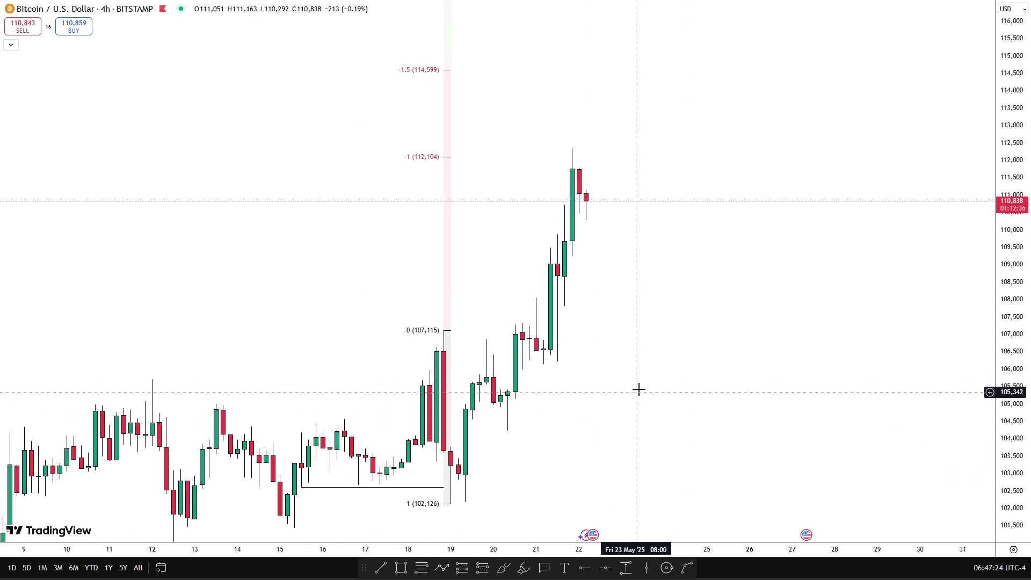
pyautogui.moveTo(638, 389); pyautogui.dragTo(669, 323)
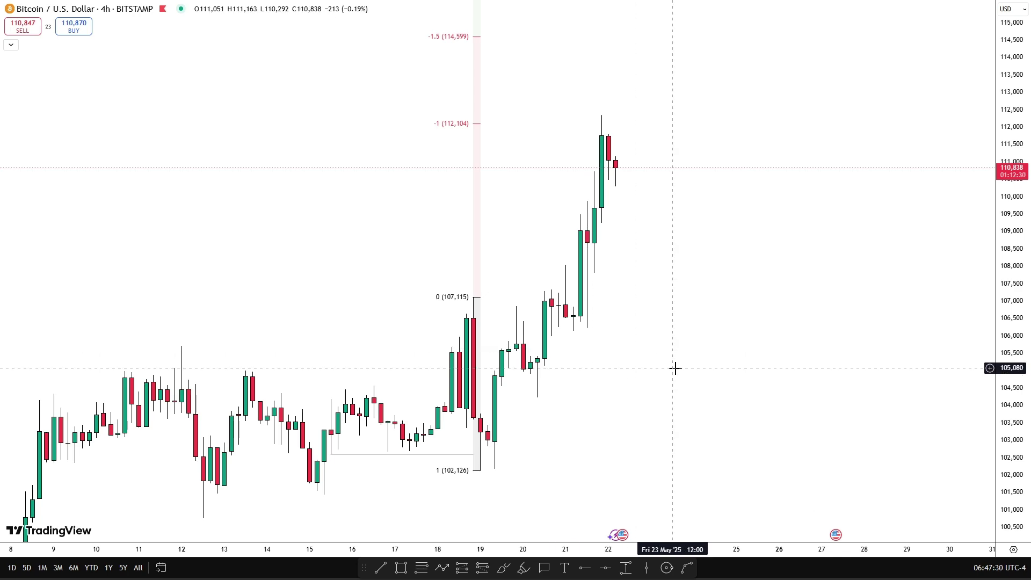
pyautogui.moveTo(734, 430); pyautogui.dragTo(766, 356)
pyautogui.scroll(-2, 765, 356)
pyautogui.moveTo(764, 440); pyautogui.dragTo(778, 364)
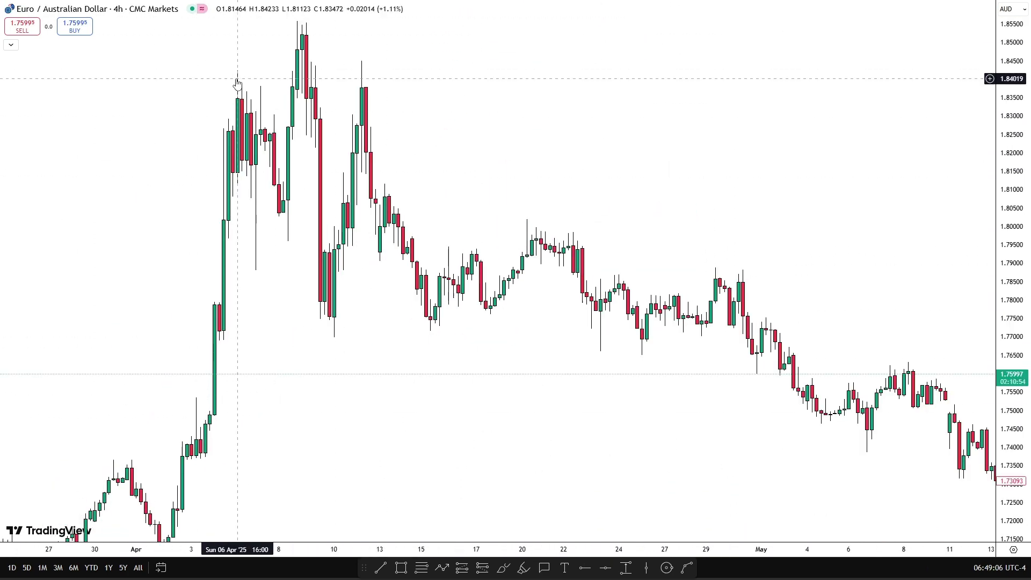
# Draw a short horizontal trend line from the 8 April swing low at 1.79599 across to 9 April.
pyautogui.moveTo(463, 49); pyautogui.dragTo(686, 235)
pyautogui.scroll(2, 685, 231)
pyautogui.moveTo(594, 220); pyautogui.dragTo(731, 246)
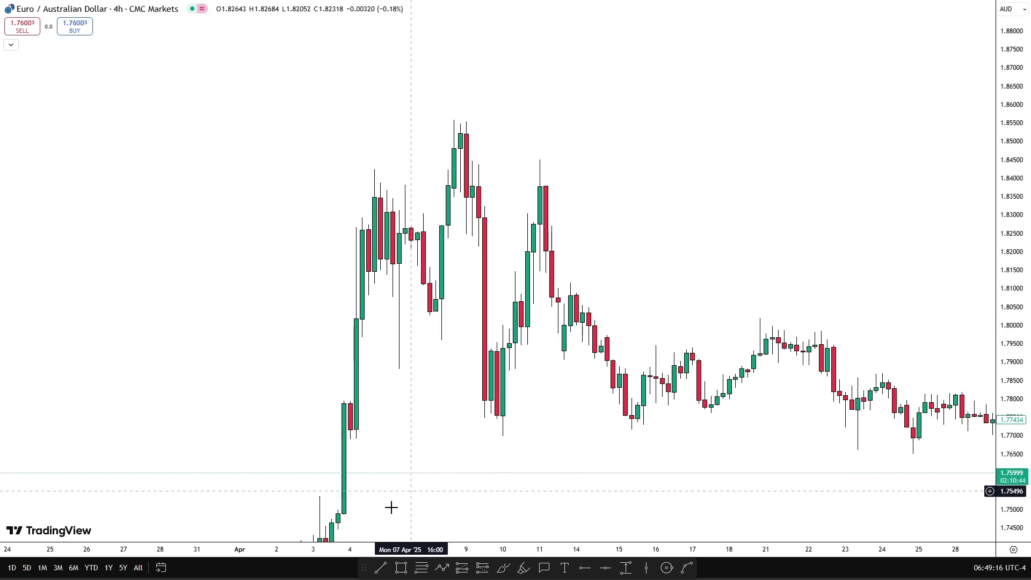
pyautogui.click(467, 342)
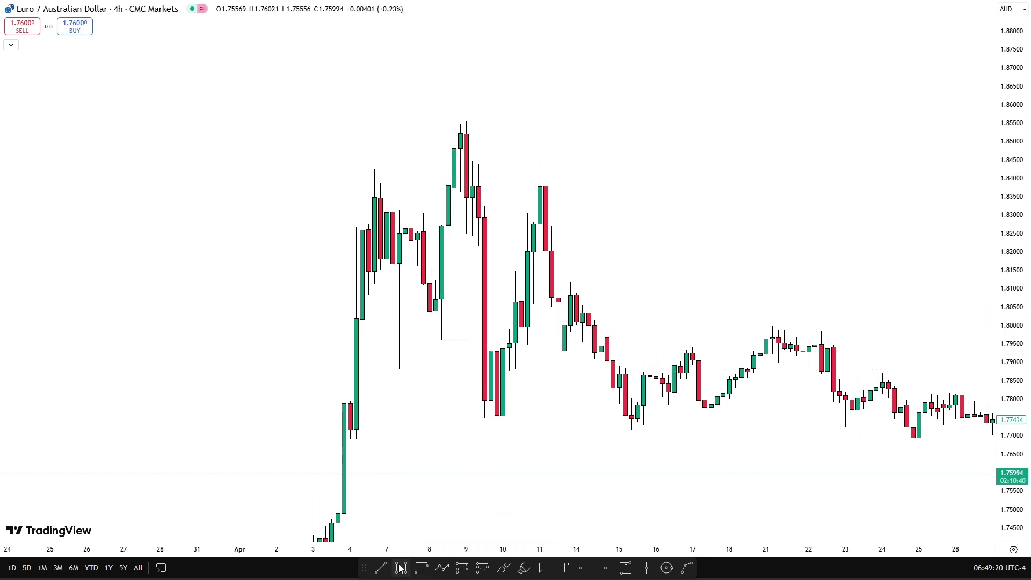
# Draw a horizontal trend line from the early April swing high at 1.84233 across to the 8 April candle that breaks it.
pyautogui.click(380, 568)
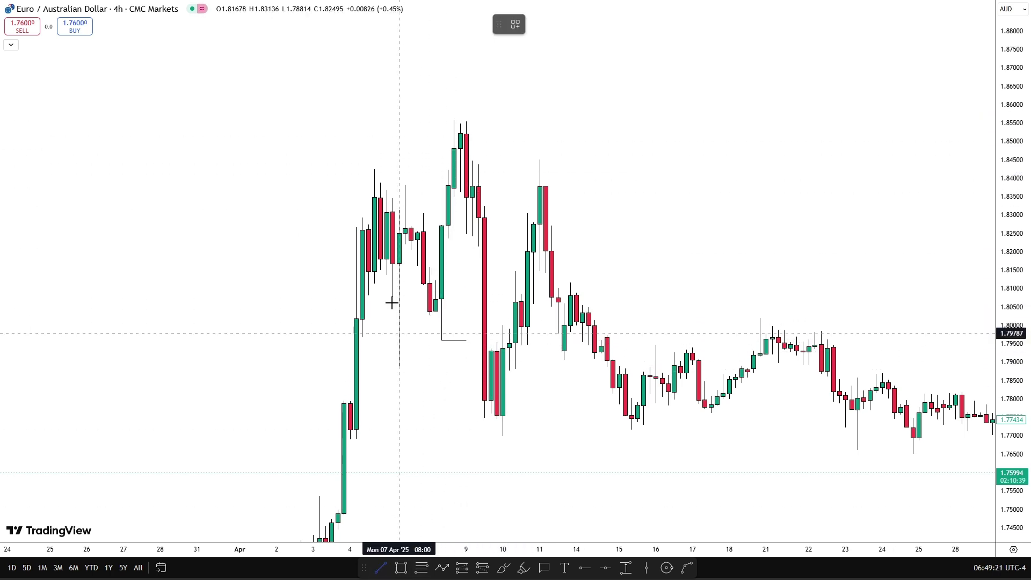
pyautogui.click(451, 180)
pyautogui.moveTo(703, 214); pyautogui.dragTo(697, 181)
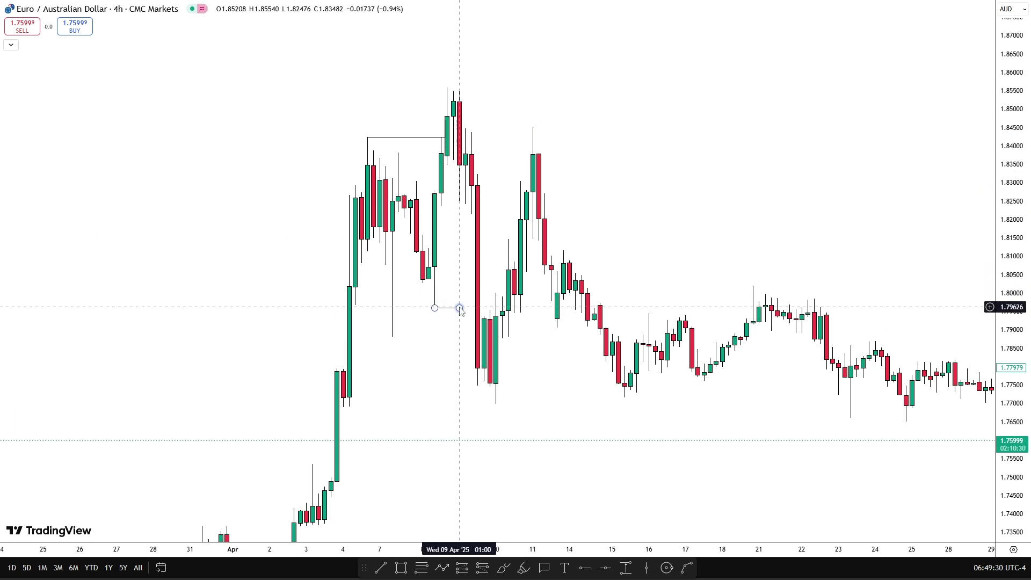
# Extend the trend line at the 8 April low to 9 April 13:00, and delete it.
pyautogui.moveTo(459, 308); pyautogui.dragTo(469, 309)
pyautogui.doubleClick(531, 241)
pyautogui.click(660, 158)
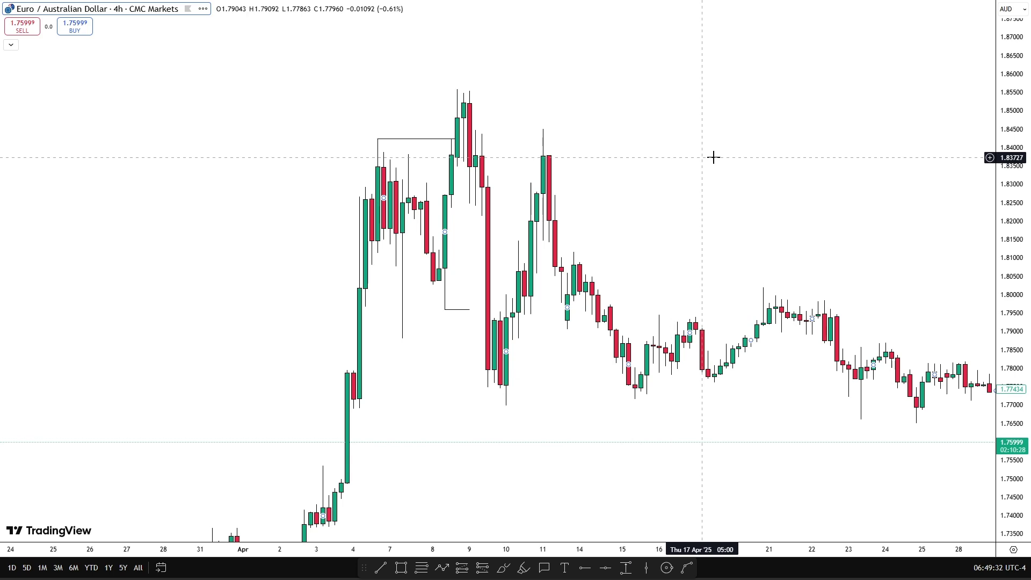
pyautogui.click(471, 309)
pyautogui.moveTo(471, 309); pyautogui.dragTo(488, 309)
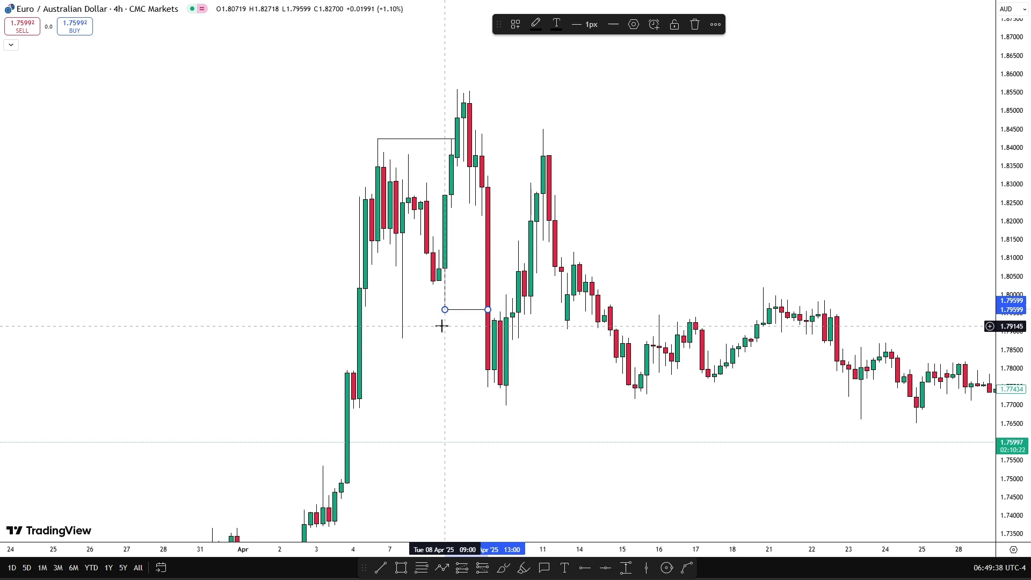
pyautogui.press('Delete')
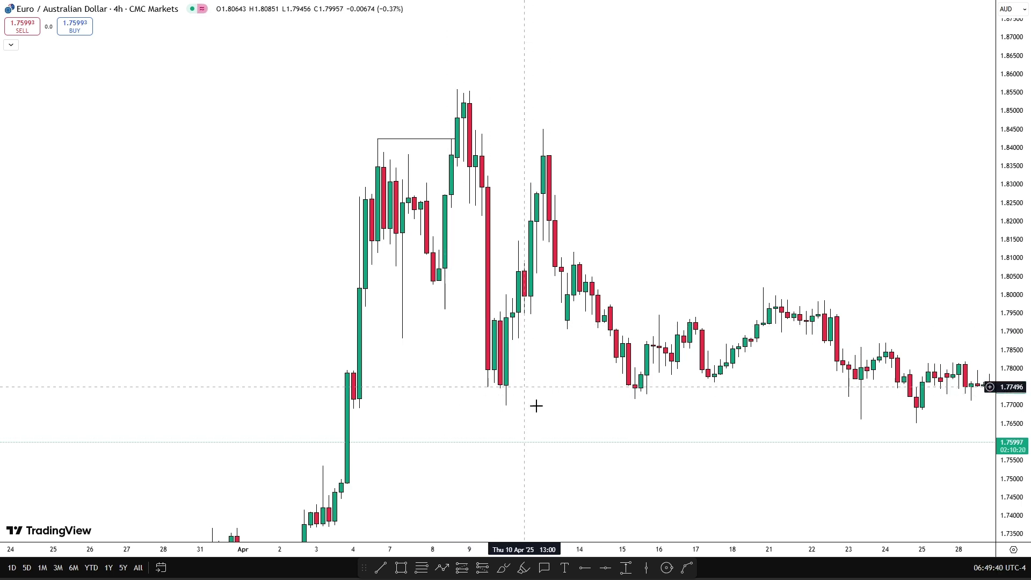
# Draw a Fib Retracement from the April swing high at 1.85577 down to the 8 April low at 1.79599.
pyautogui.moveTo(1010, 268); pyautogui.dragTo(1009, 387)
pyautogui.moveTo(833, 429); pyautogui.dragTo(642, 396)
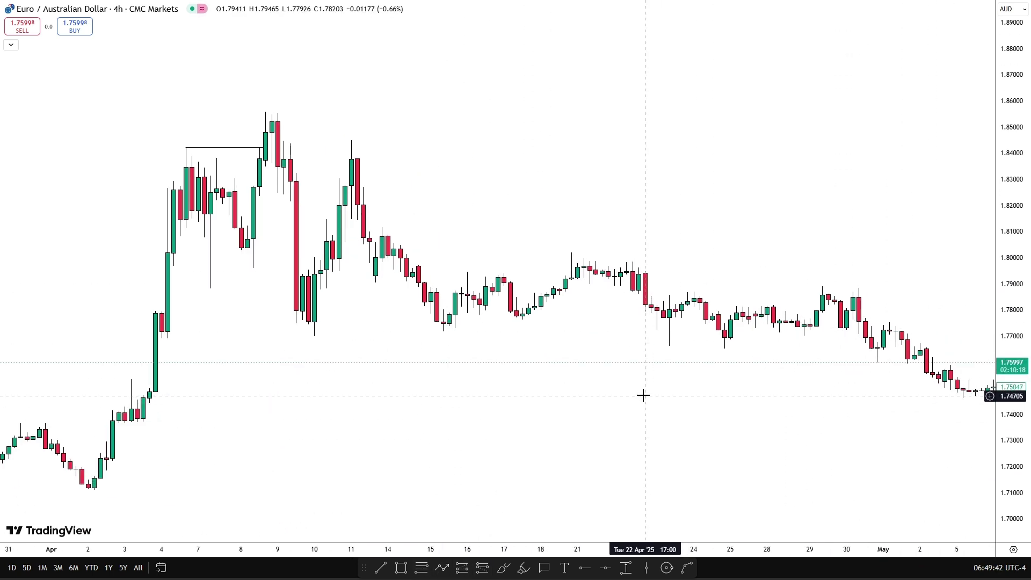
pyautogui.scroll(-2, 642, 396)
pyautogui.click(421, 568)
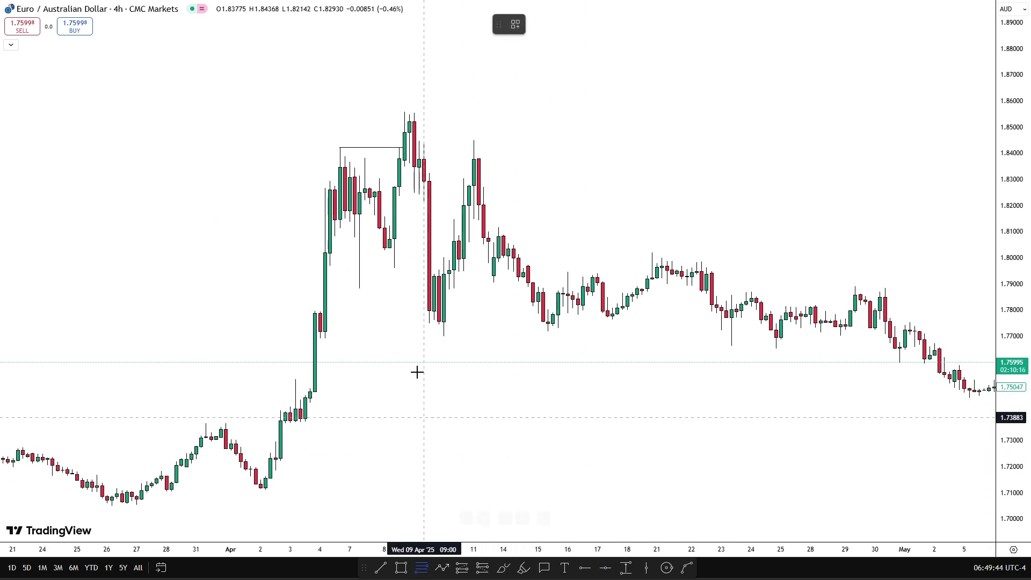
pyautogui.click(405, 112)
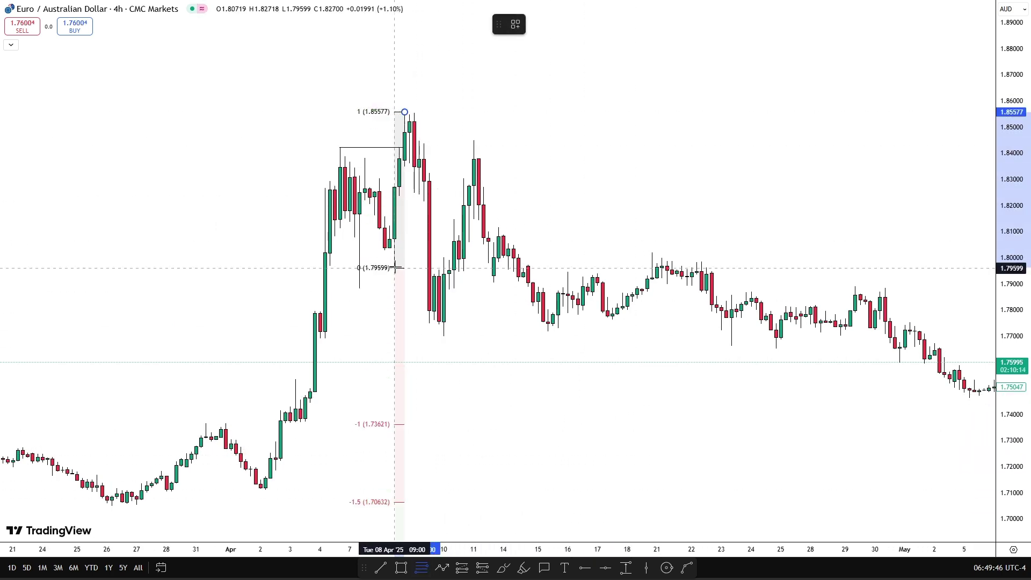
pyautogui.click(395, 267)
# Draw a rectangle between the -1 and -1.5 levels, about 1.73621 to 1.70632, from 8 April 09:00 to just past the latest candle.
pyautogui.moveTo(569, 460); pyautogui.dragTo(478, 391)
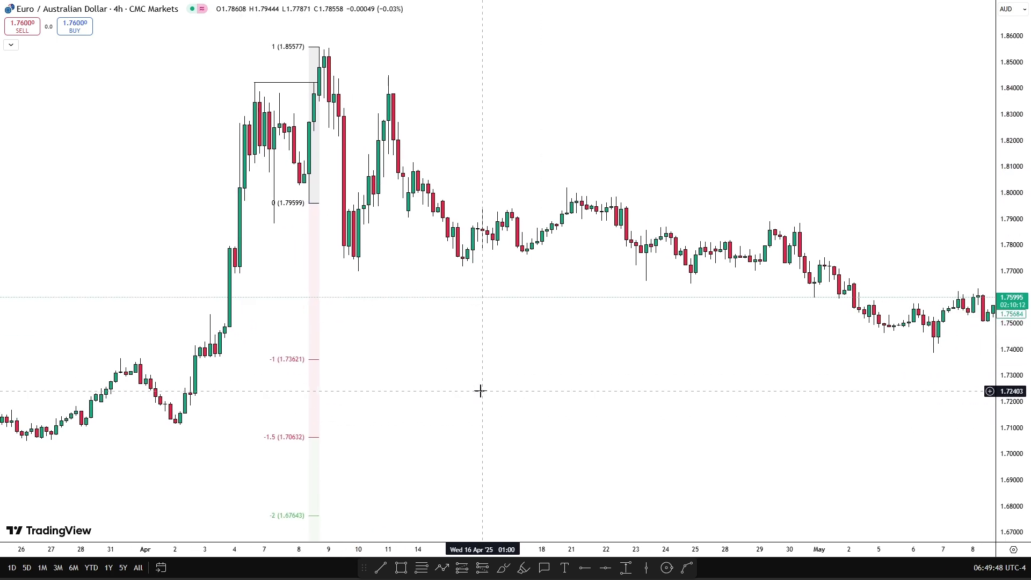
pyautogui.click(402, 567)
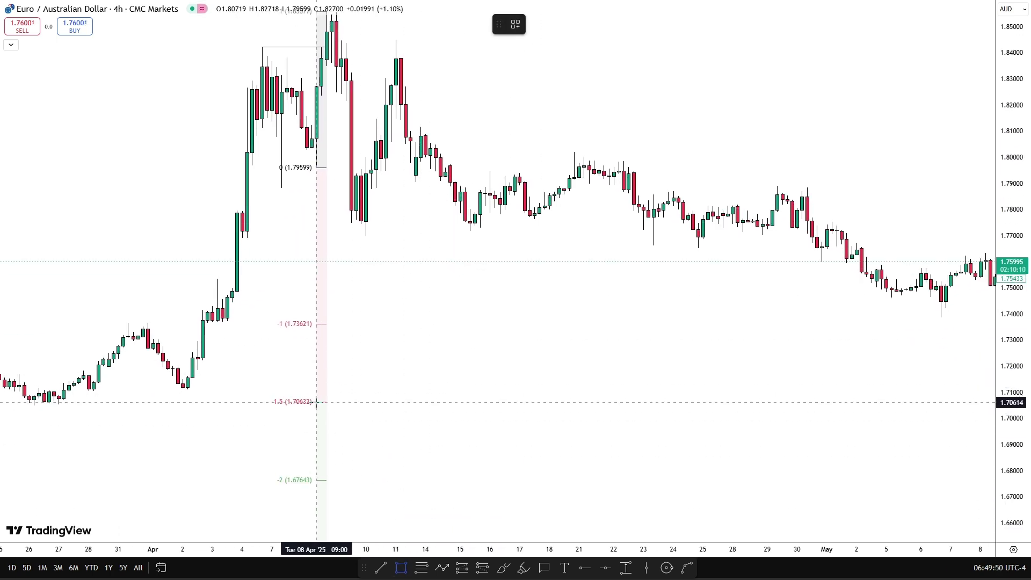
pyautogui.click(316, 402)
pyautogui.click(321, 325)
pyautogui.moveTo(322, 364); pyautogui.dragTo(967, 457)
pyautogui.moveTo(930, 499); pyautogui.dragTo(542, 478)
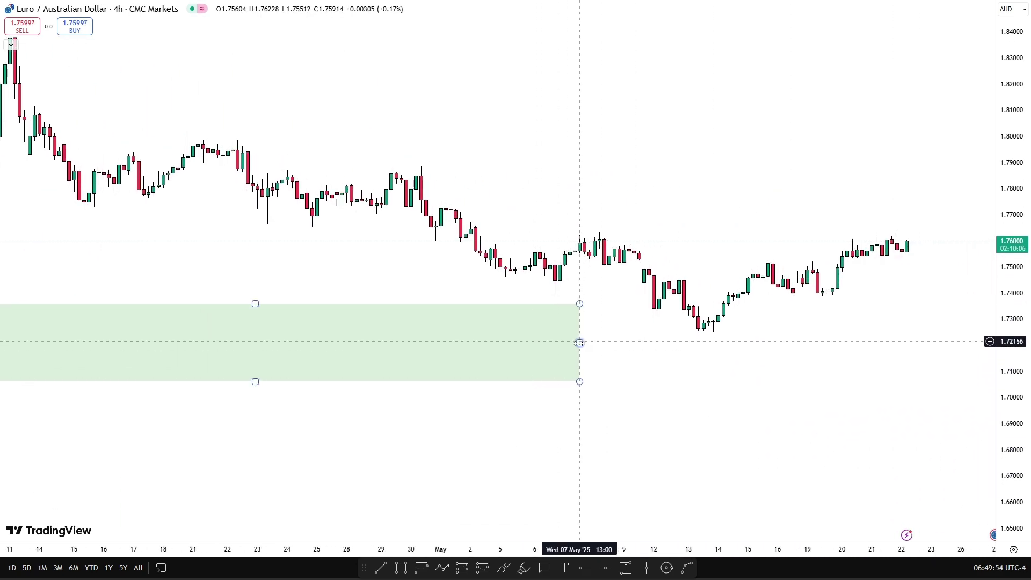
pyautogui.moveTo(580, 342); pyautogui.dragTo(920, 341)
pyautogui.click(776, 445)
# Examine how price behaves inside the green projection zone around 13 May and the move from there to the latest candle.
pyautogui.scroll(-3, 775, 444)
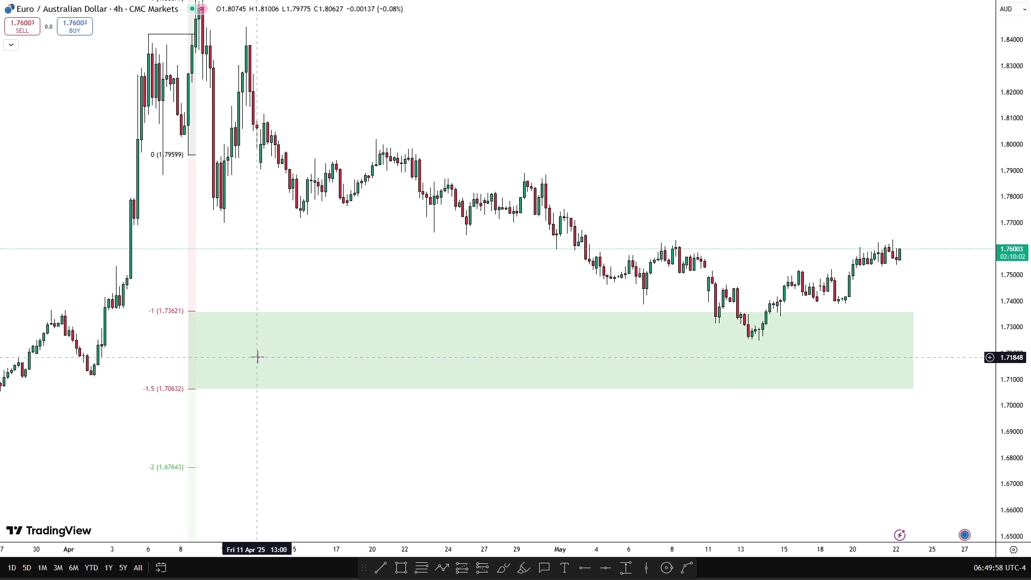
pyautogui.moveTo(874, 438); pyautogui.dragTo(800, 444)
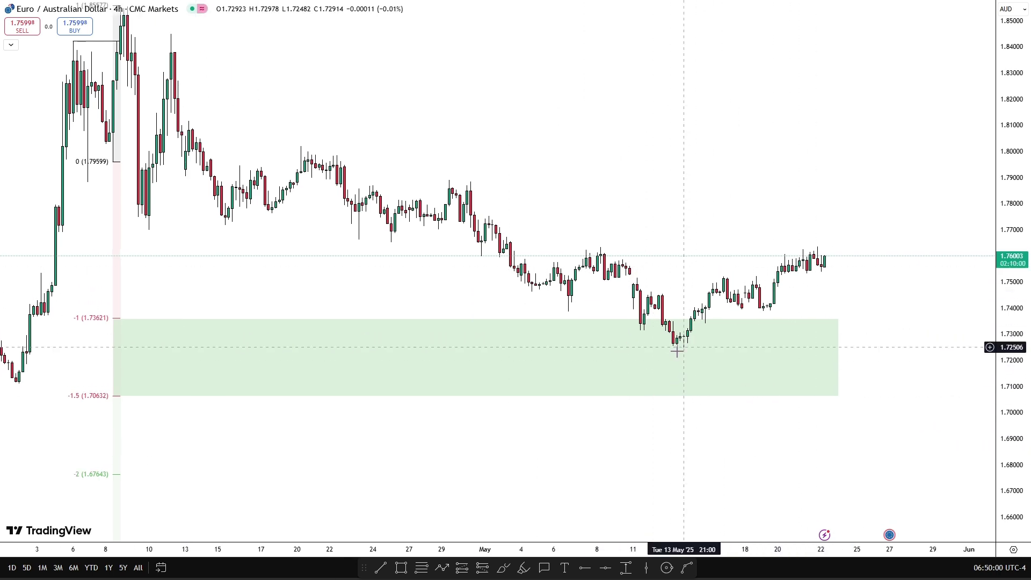
pyautogui.moveTo(1016, 418); pyautogui.dragTo(1016, 188)
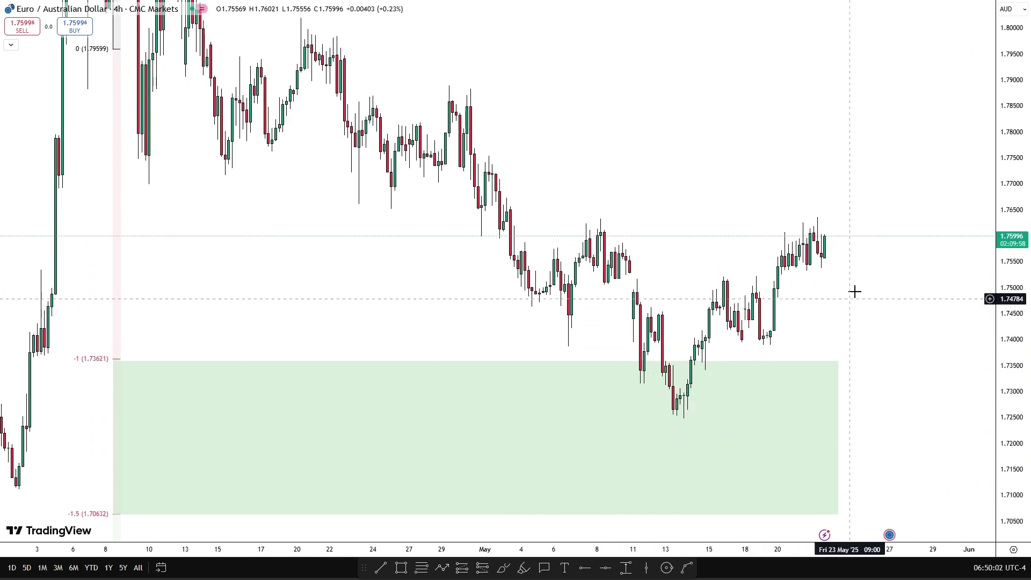
pyautogui.scroll(1, 913, 294)
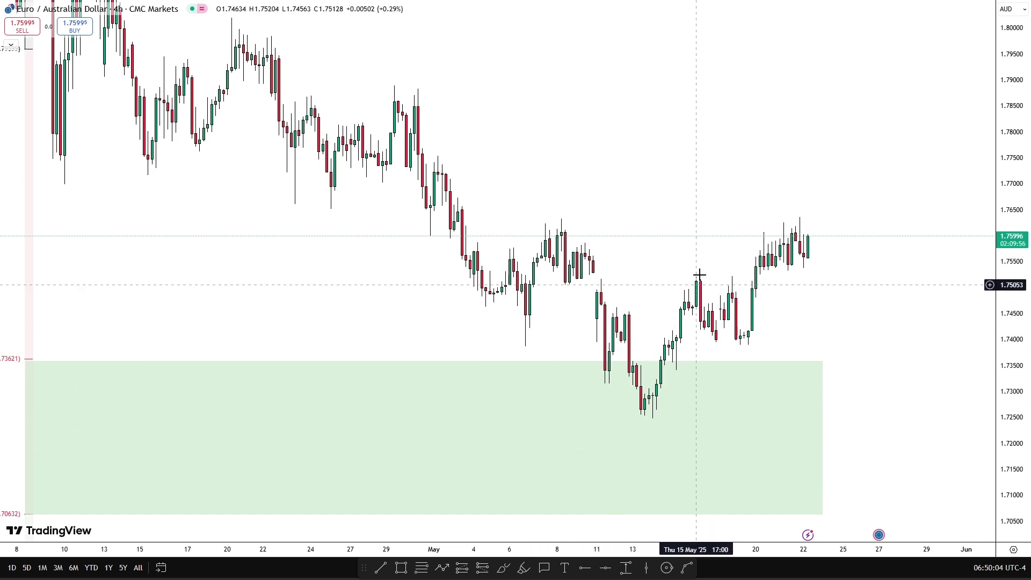
pyautogui.moveTo(870, 322); pyautogui.dragTo(724, 332)
pyautogui.moveTo(901, 423); pyautogui.dragTo(918, 411)
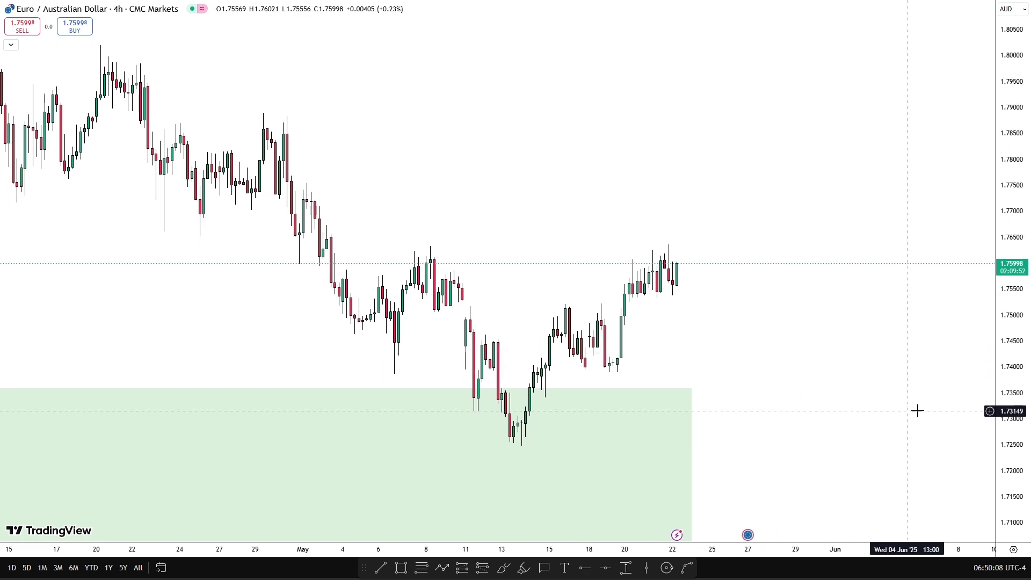
pyautogui.moveTo(1017, 422); pyautogui.dragTo(1017, 253)
pyautogui.scroll(1, 709, 407)
pyautogui.moveTo(709, 406); pyautogui.dragTo(795, 261)
pyautogui.moveTo(1006, 301); pyautogui.dragTo(1006, 376)
pyautogui.scroll(3, 807, 336)
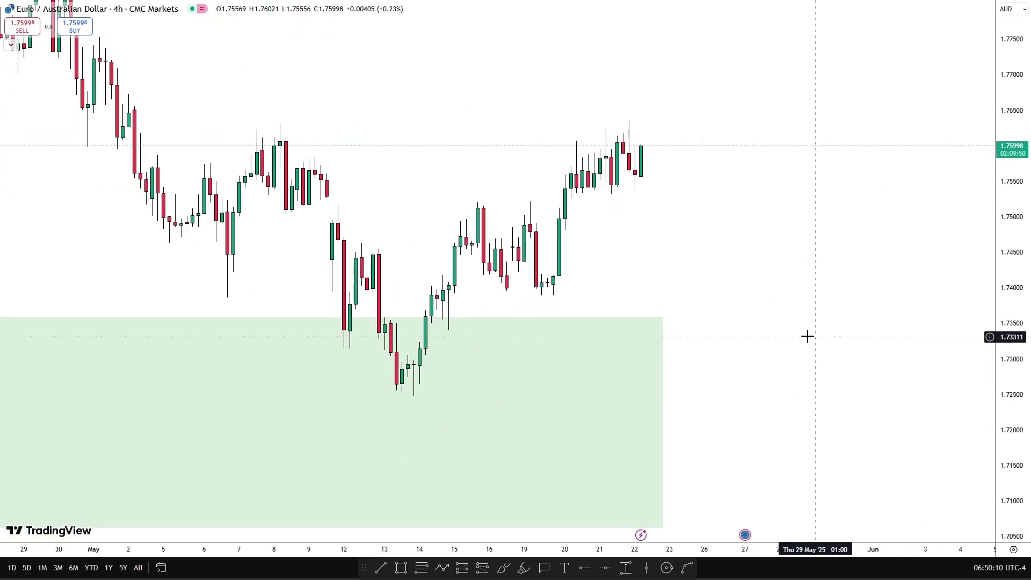
pyautogui.moveTo(807, 336); pyautogui.dragTo(818, 379)
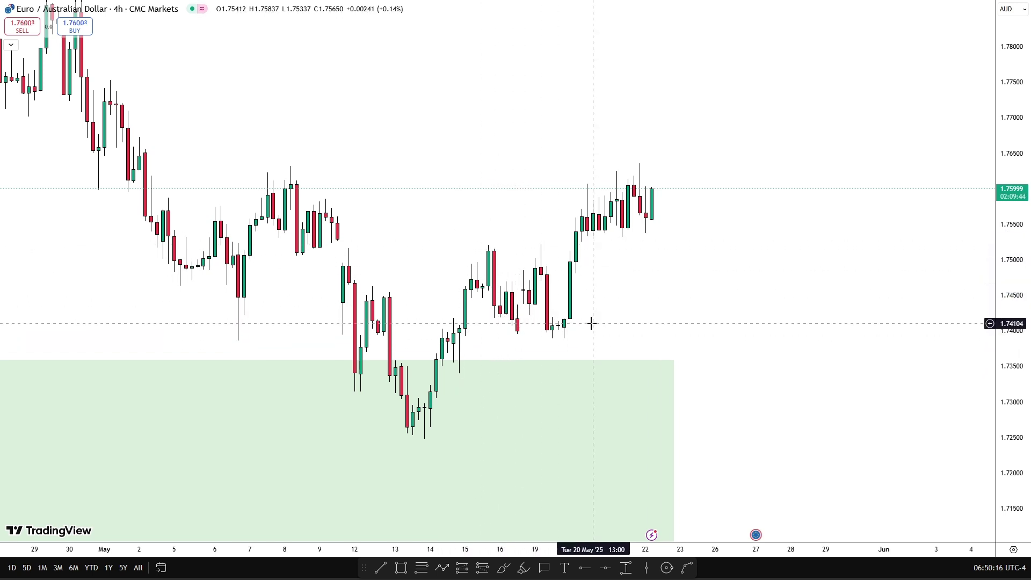
# Draw a horizontal trend line from the 19 May swing high at 1.75216 across to the 20 May breakout candle.
pyautogui.moveTo(626, 335); pyautogui.dragTo(604, 335)
pyautogui.moveTo(611, 297); pyautogui.dragTo(612, 299)
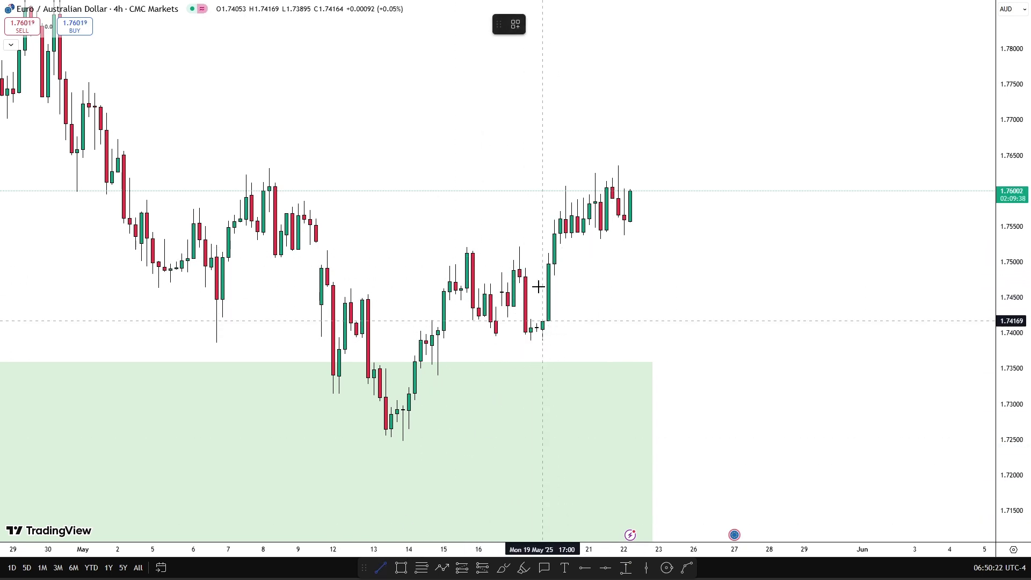
pyautogui.moveTo(520, 247); pyautogui.dragTo(553, 247)
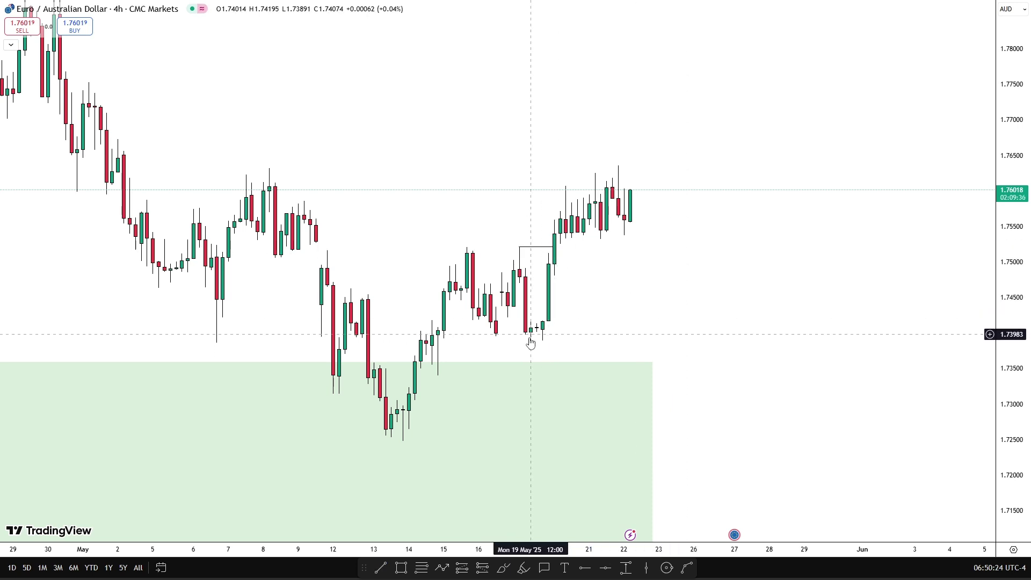
# Draw a horizontal trend line from the 16 May low at about 1.7395 across to 20 May 13:00.
pyautogui.click(380, 568)
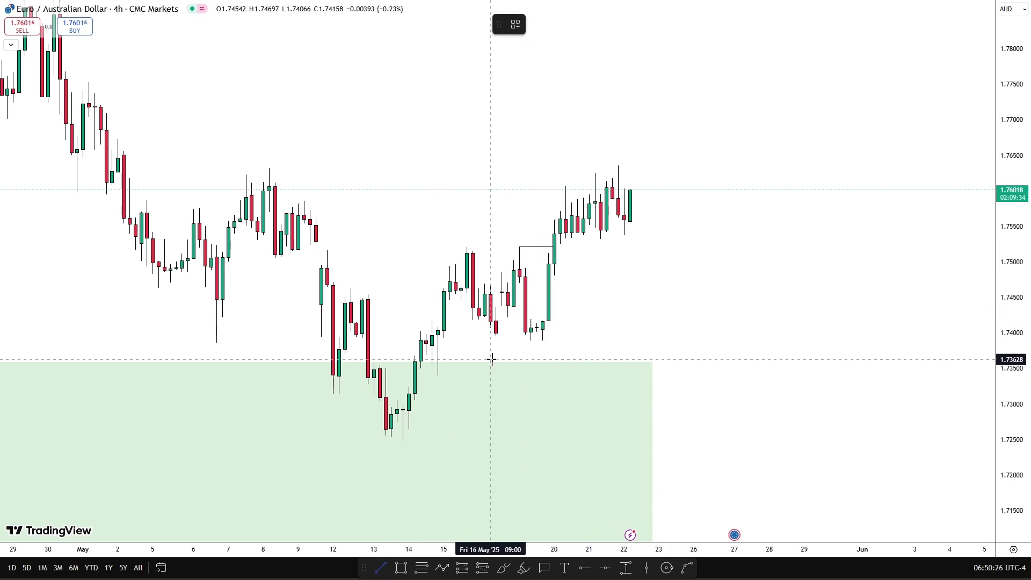
pyautogui.moveTo(559, 342); pyautogui.dragTo(571, 341)
pyautogui.click(590, 328)
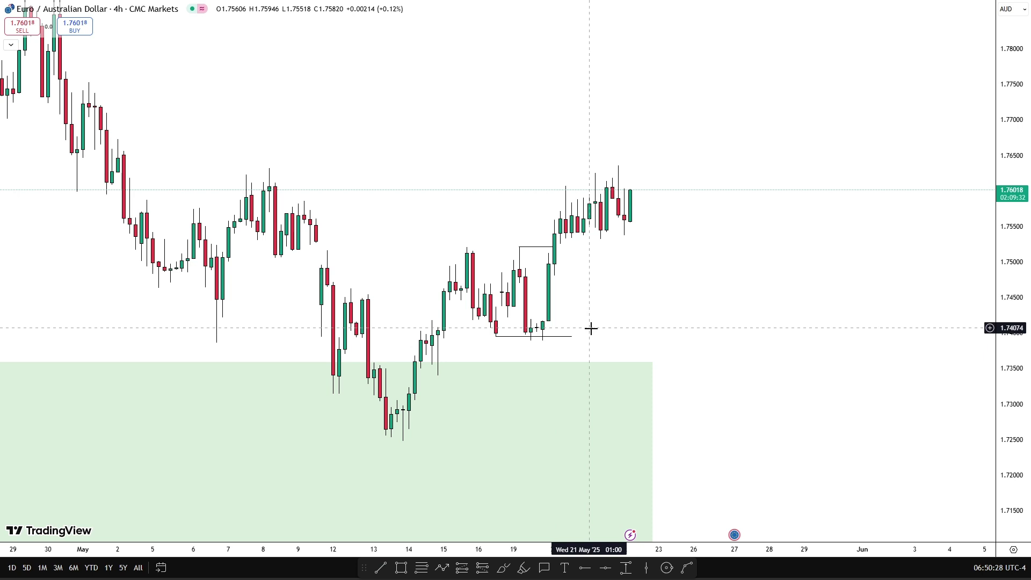
# Draw a Fib Retracement from the 19 May low at 1.73891 up to the 19 May swing high at 1.75216.
pyautogui.moveTo(651, 347); pyautogui.dragTo(659, 355)
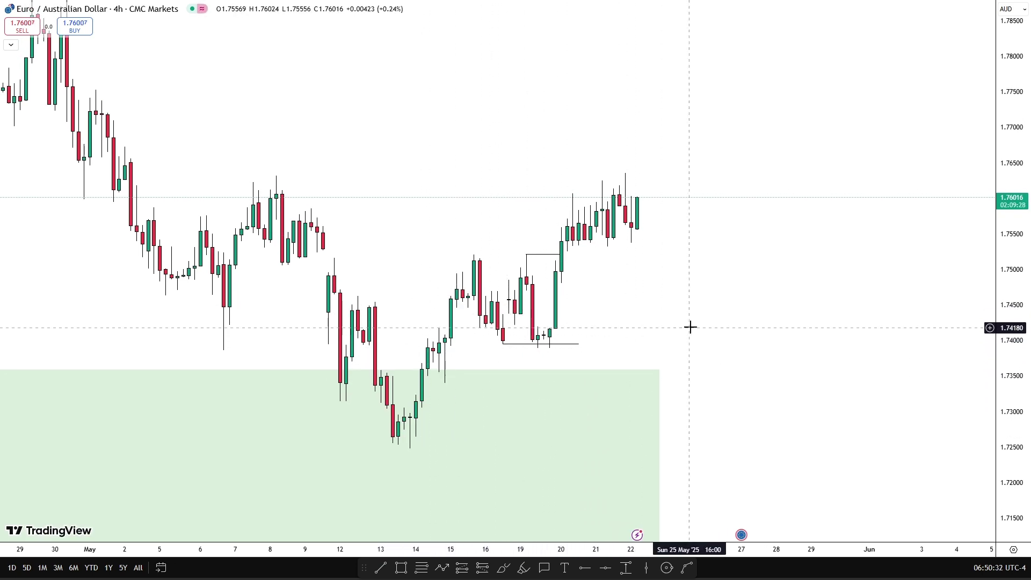
pyautogui.moveTo(691, 328); pyautogui.dragTo(680, 363)
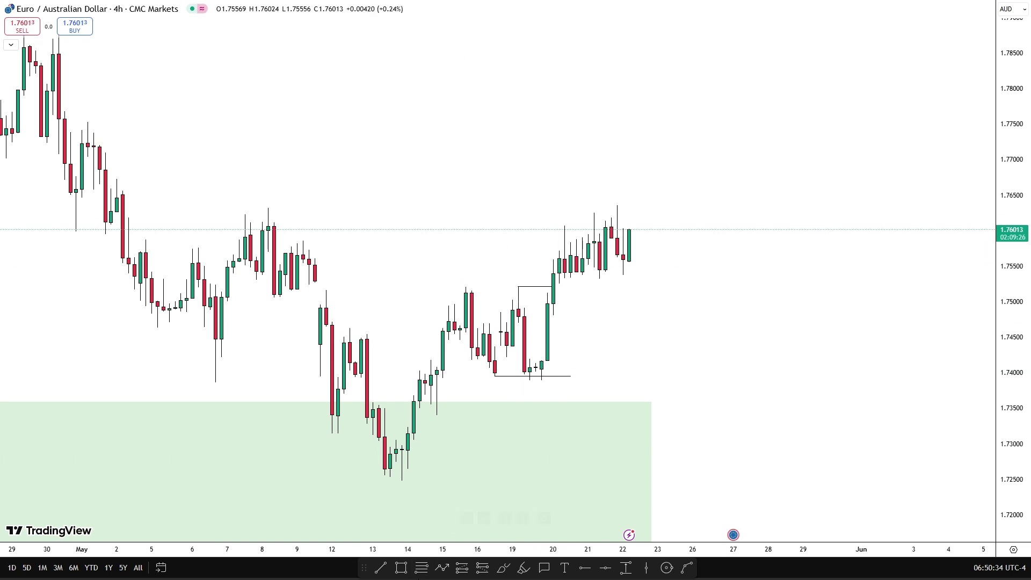
pyautogui.click(423, 569)
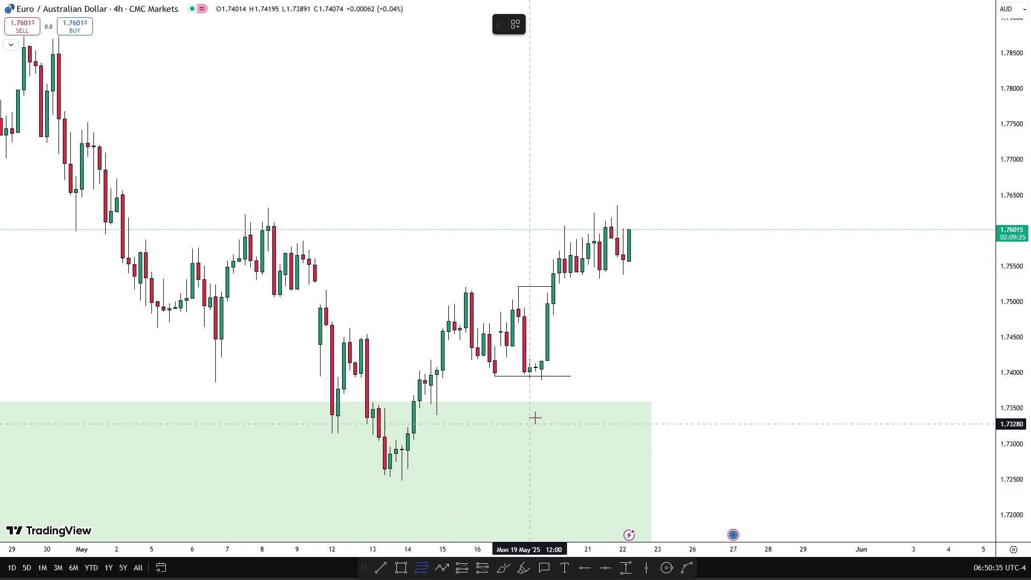
pyautogui.click(532, 383)
pyautogui.click(518, 287)
pyautogui.moveTo(665, 339); pyautogui.dragTo(657, 378)
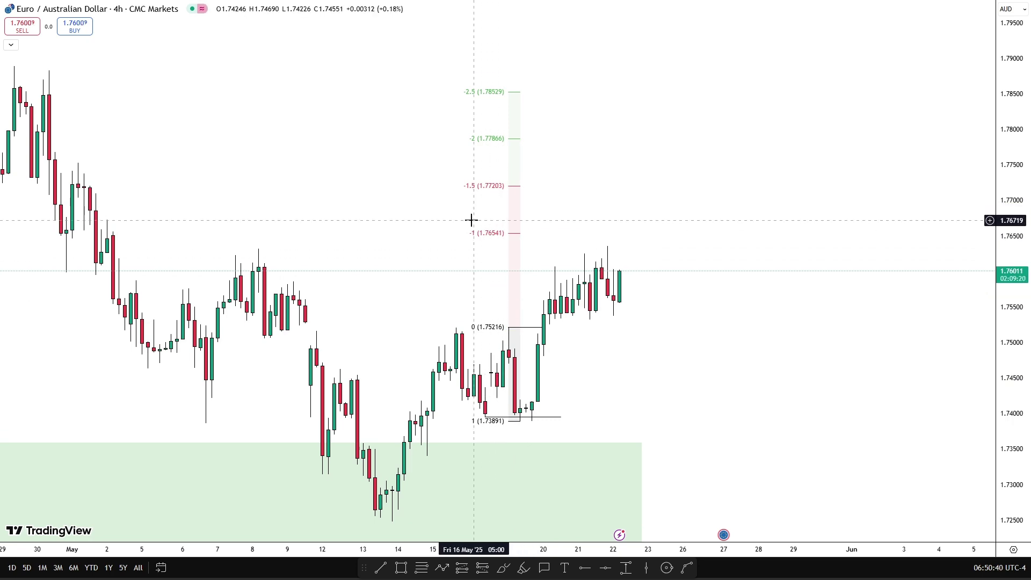
# Draw a horizontal trend line at 1.76726 from the 2 May 01:00 high across to the latest candle on 22 May.
pyautogui.moveTo(471, 219); pyautogui.dragTo(480, 221)
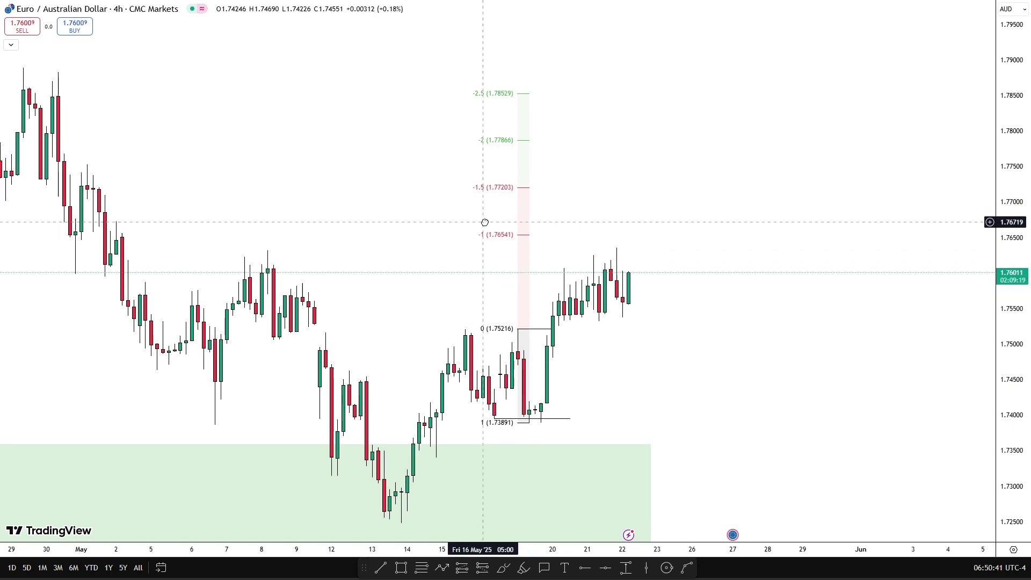
pyautogui.click(386, 568)
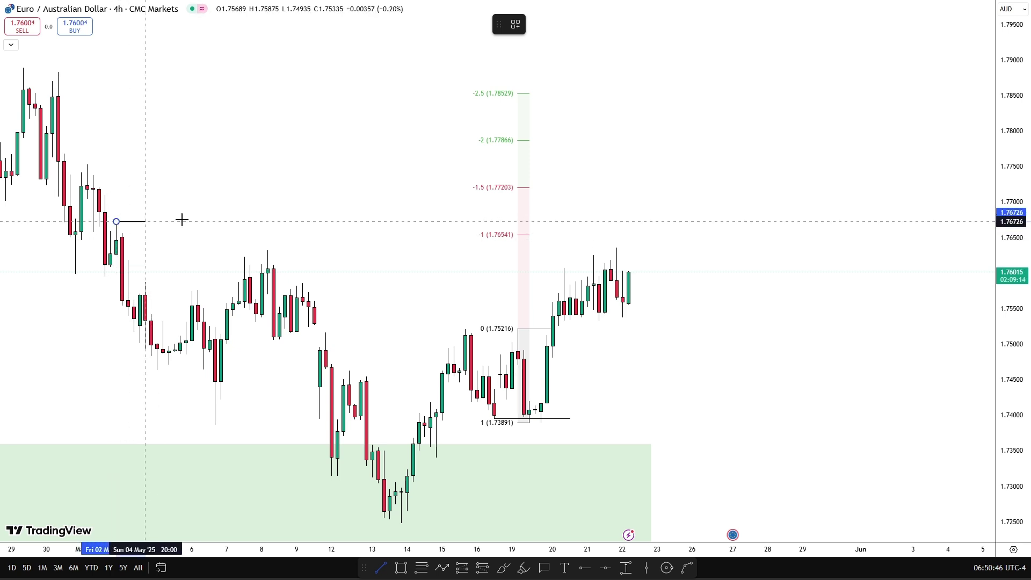
pyautogui.click(624, 222)
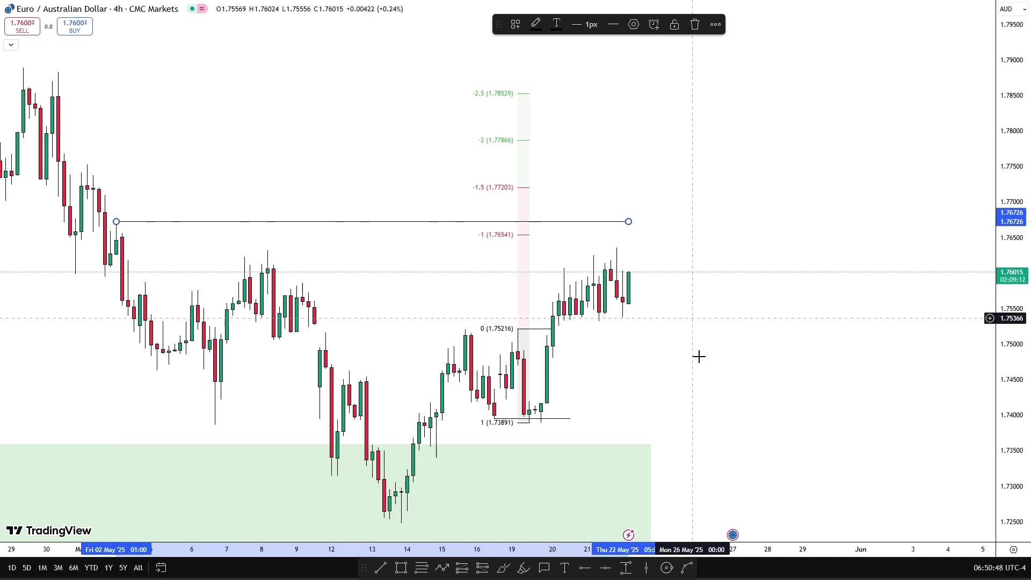
pyautogui.click(493, 176)
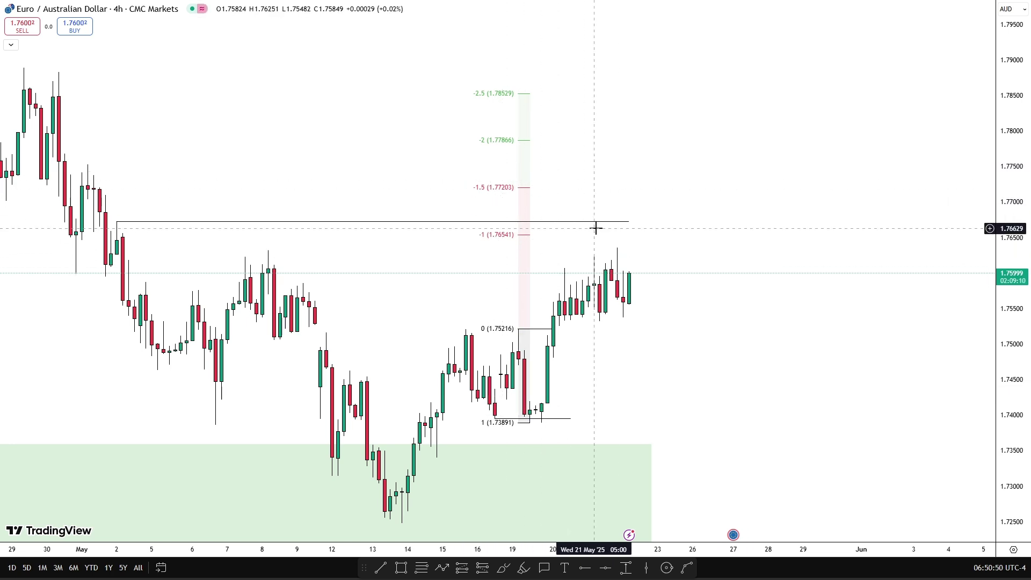
pyautogui.moveTo(653, 343); pyautogui.dragTo(796, 357)
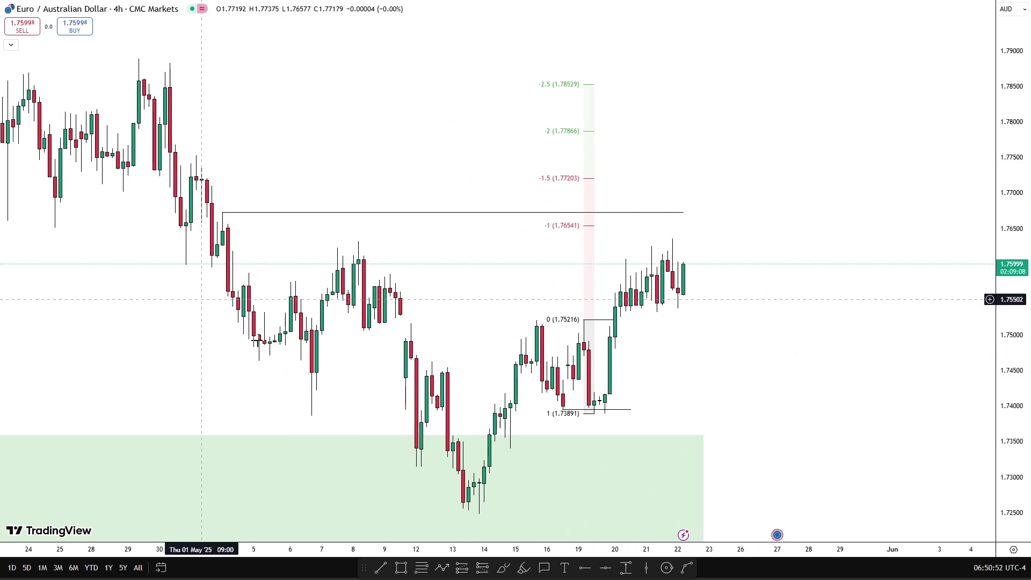
pyautogui.moveTo(837, 323); pyautogui.dragTo(798, 328)
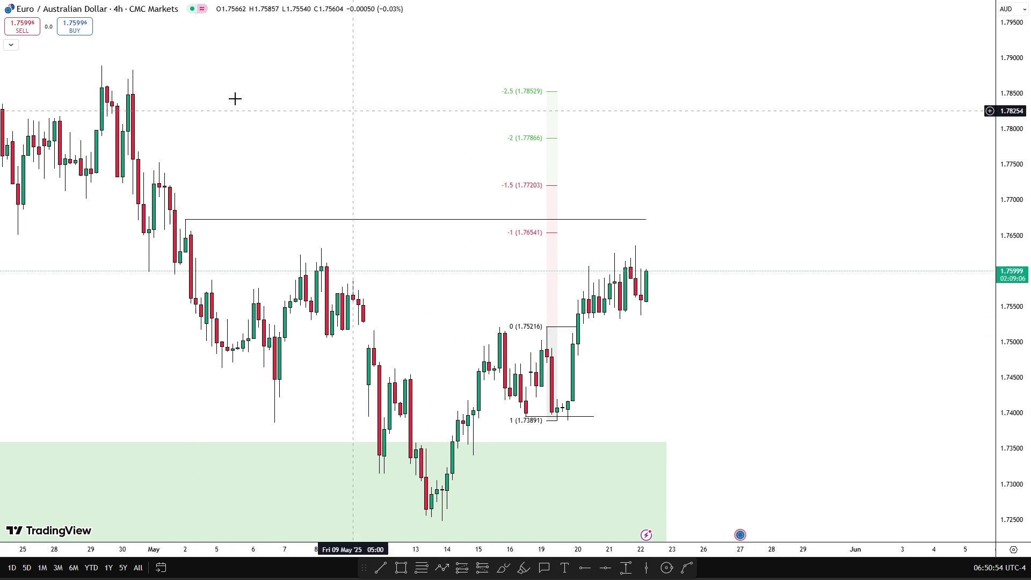
pyautogui.moveTo(673, 405); pyautogui.dragTo(623, 335)
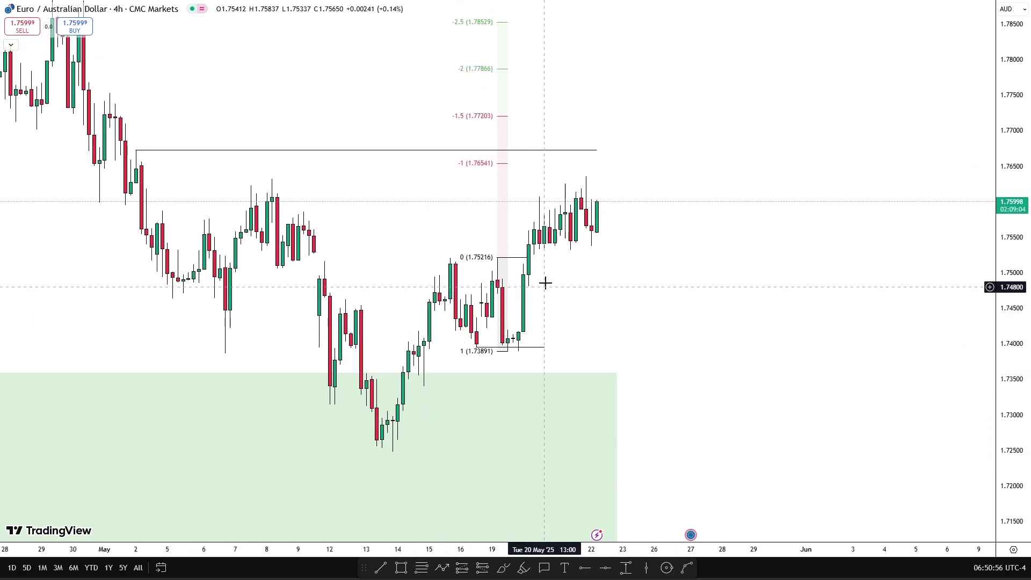
# Draw a horizontal trend line from the 13 May 21:00 low at 1.72482 across to about 26 May.
pyautogui.moveTo(617, 285); pyautogui.dragTo(641, 333)
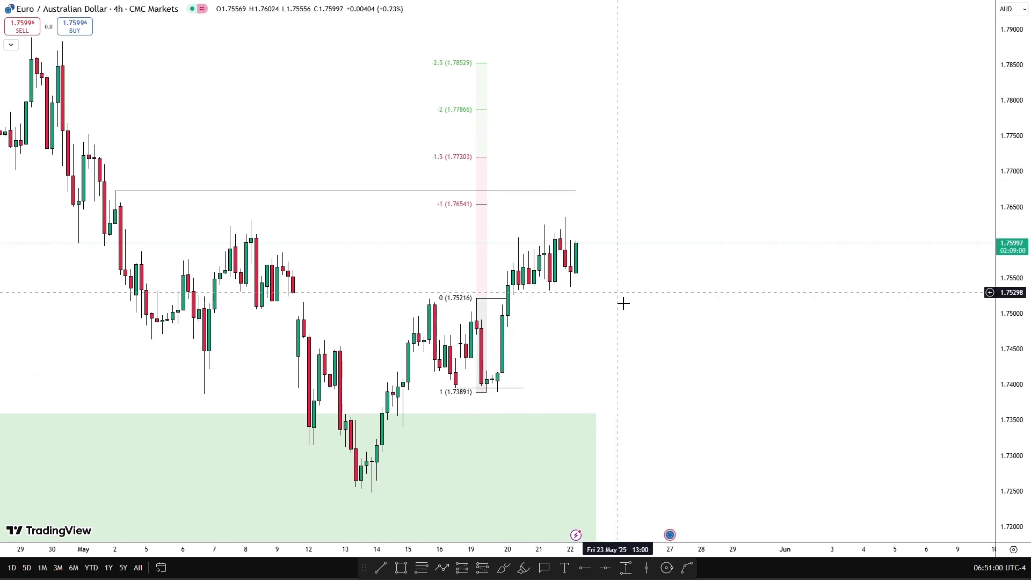
pyautogui.moveTo(675, 387); pyautogui.dragTo(672, 329)
pyautogui.click(383, 571)
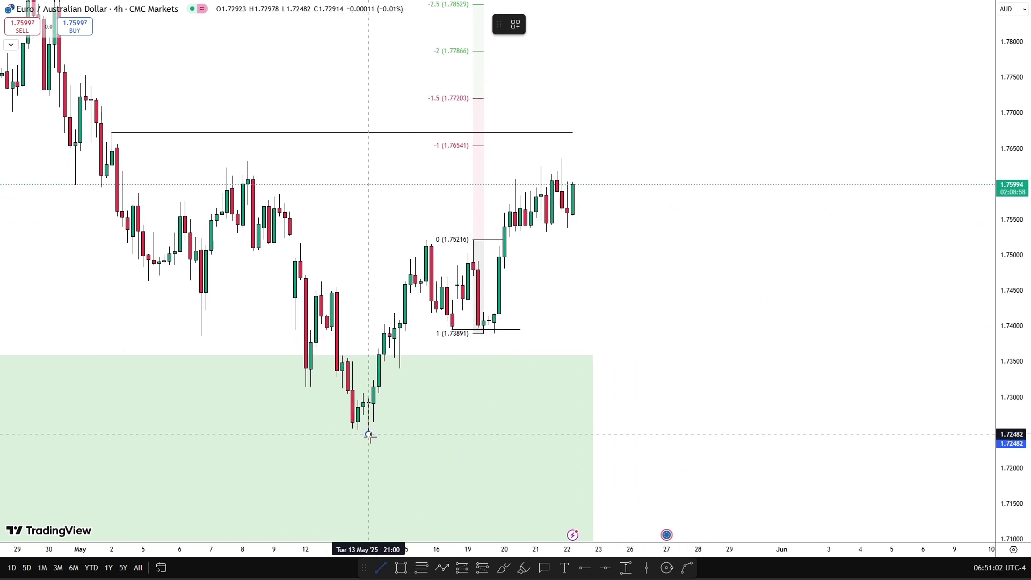
pyautogui.moveTo(370, 435); pyautogui.dragTo(652, 434)
pyautogui.click(631, 245)
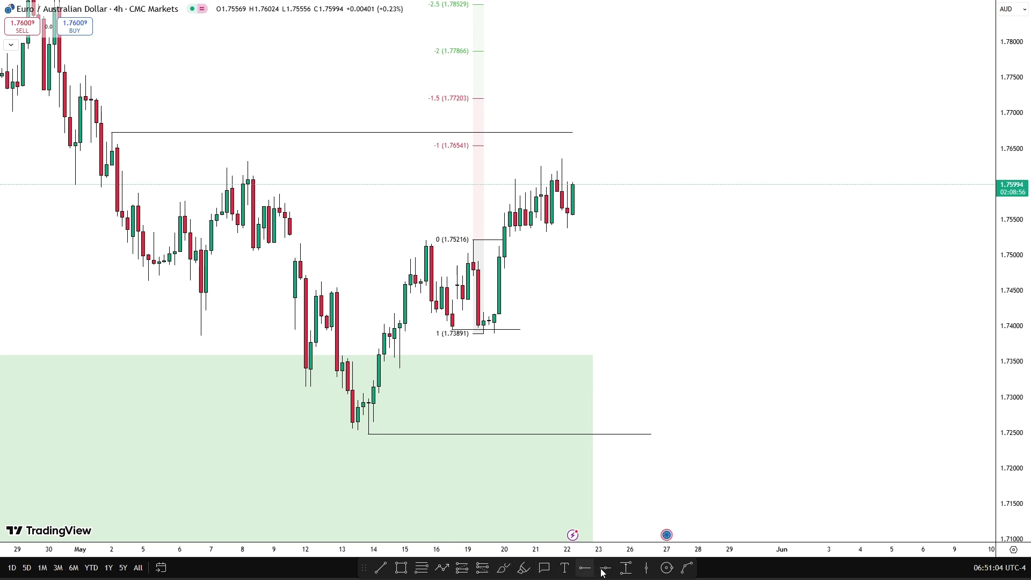
# Draw a path arrow from beside the latest candle up past the 1.76726 line, then down to about 1.7235 on 26 May.
pyautogui.click(442, 567)
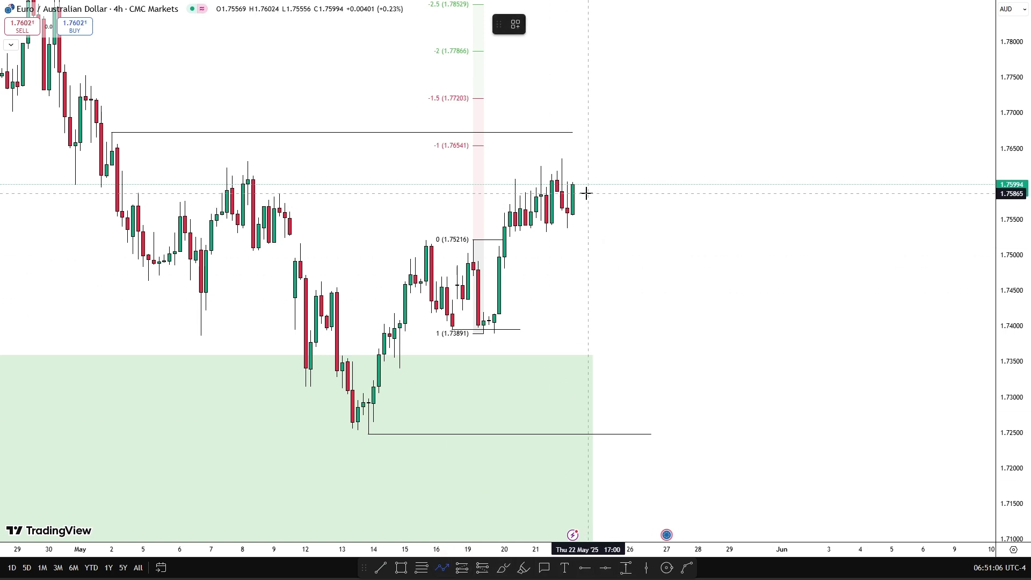
pyautogui.moveTo(583, 191); pyautogui.dragTo(602, 129)
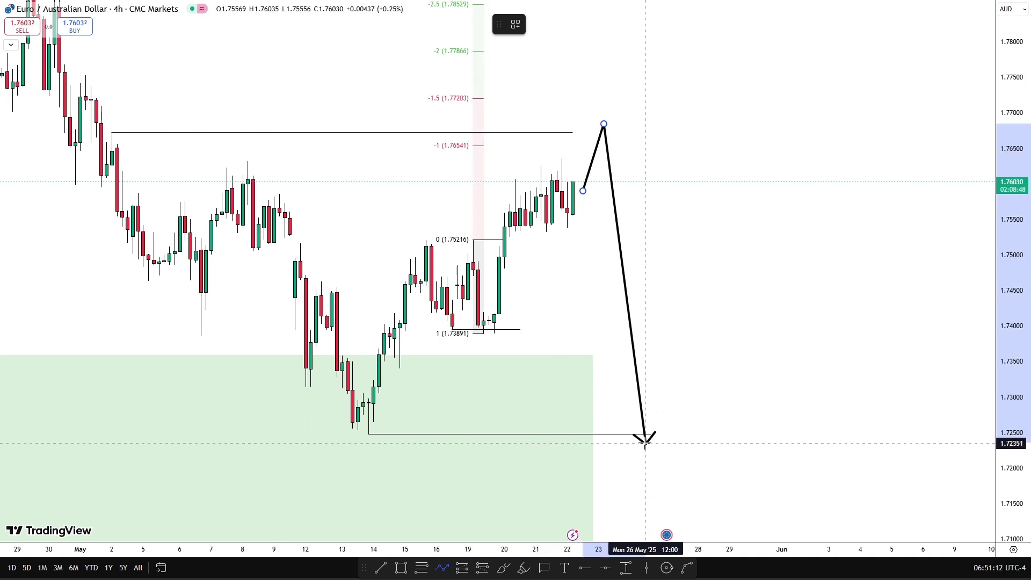
pyautogui.doubleClick(651, 442)
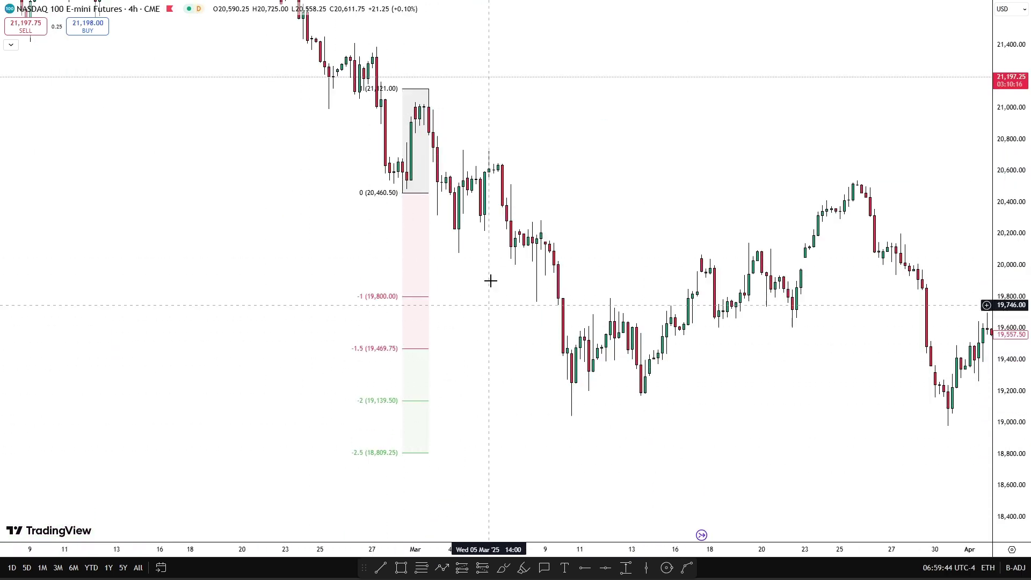
pyautogui.moveTo(450, 407); pyautogui.dragTo(444, 402)
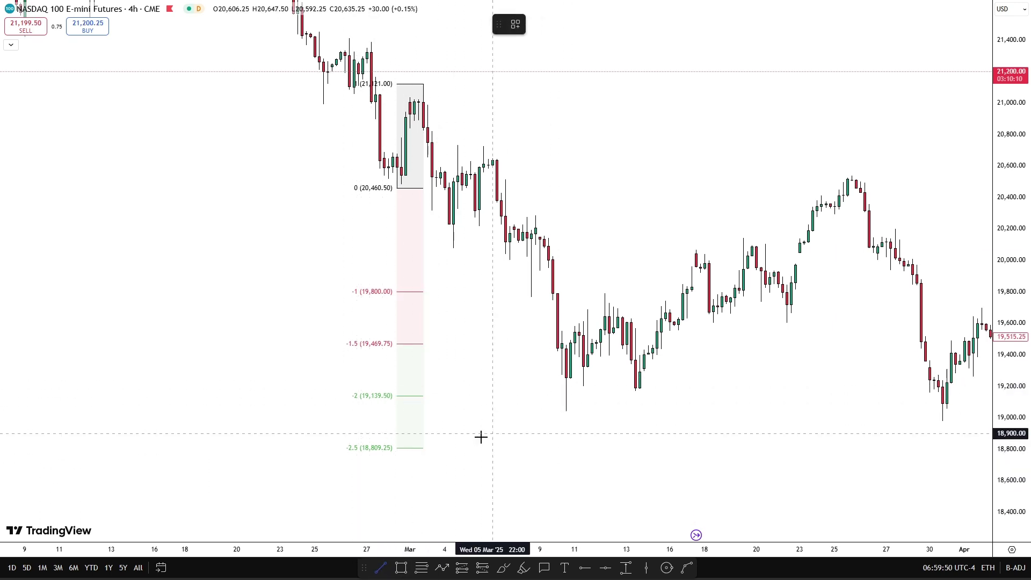
pyautogui.press('Escape')
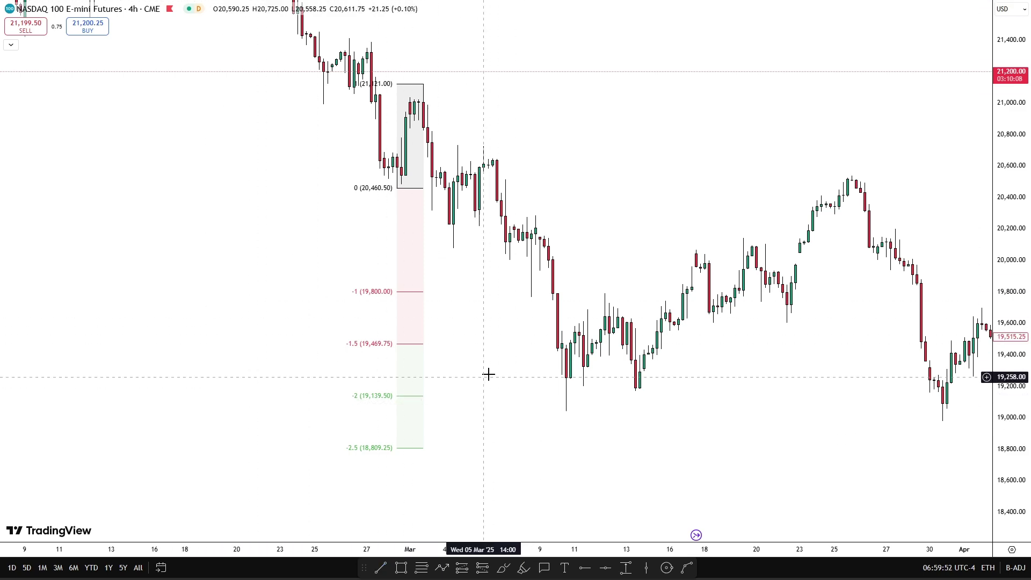
pyautogui.moveTo(778, 428); pyautogui.dragTo(770, 431)
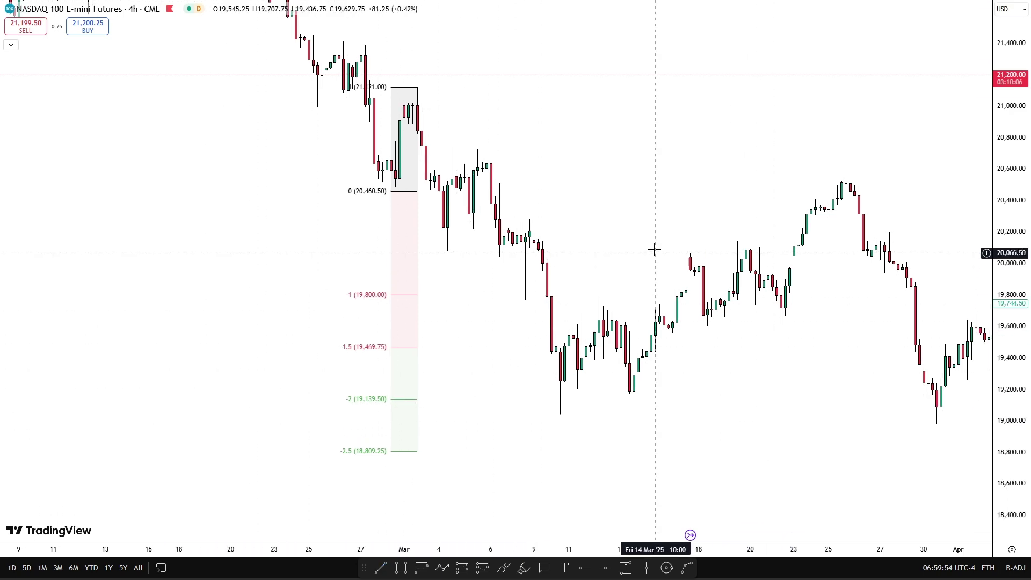
pyautogui.moveTo(656, 249); pyautogui.dragTo(716, 116)
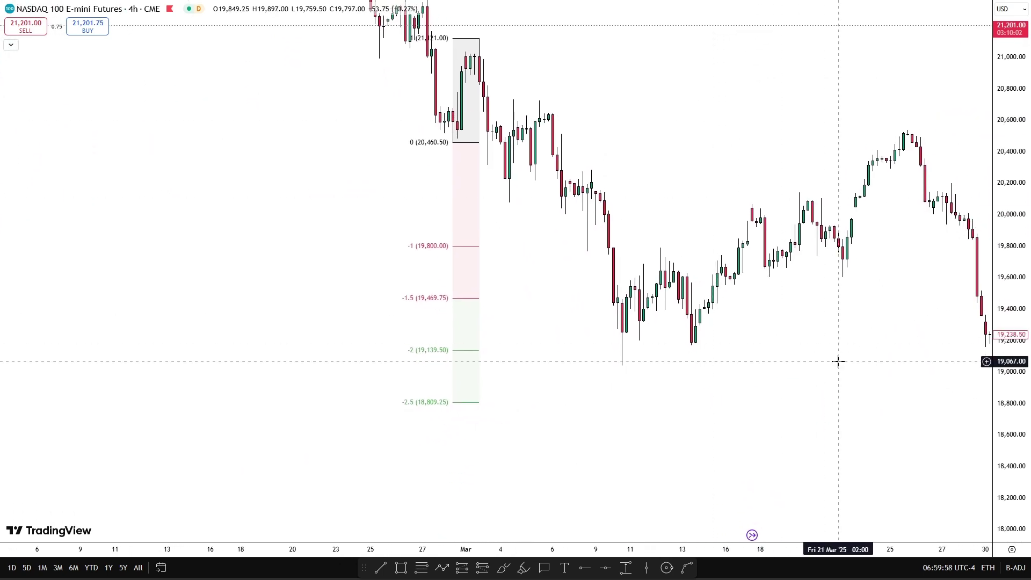
pyautogui.moveTo(837, 361); pyautogui.dragTo(785, 341)
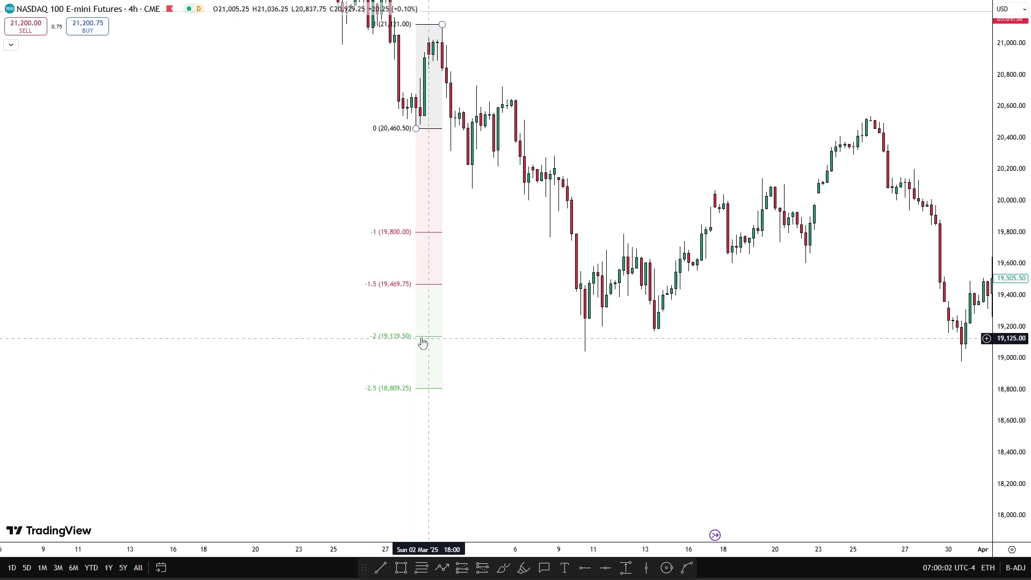
# Draw a horizontal trend line along the -2 level at 19,139.50, from 28 Feb past the mid-March lows.
pyautogui.click(404, 360)
pyautogui.click(379, 571)
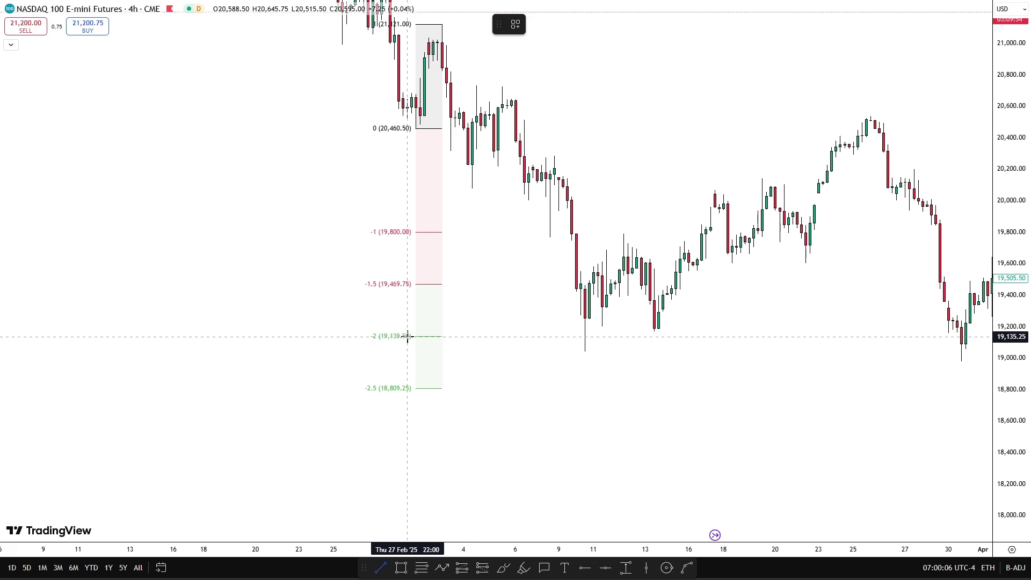
pyautogui.scroll(-10, 357, 389)
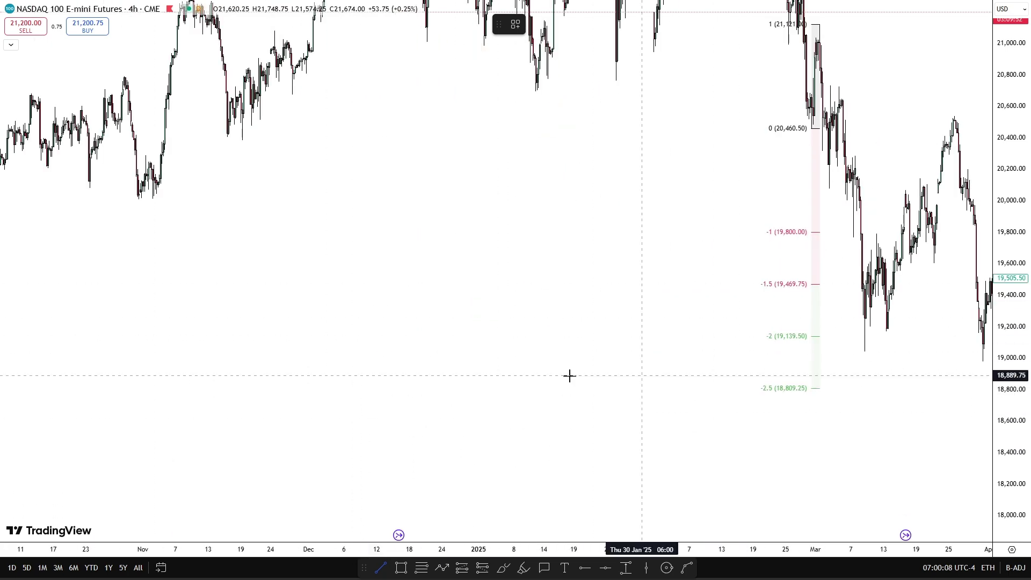
pyautogui.scroll(10, 569, 376)
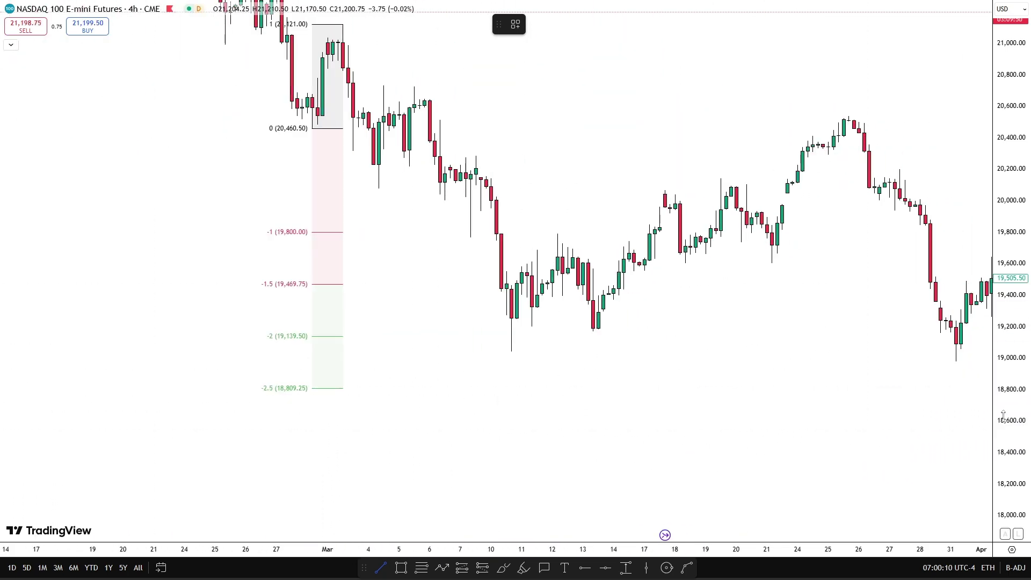
pyautogui.moveTo(1003, 417); pyautogui.dragTo(1004, 387)
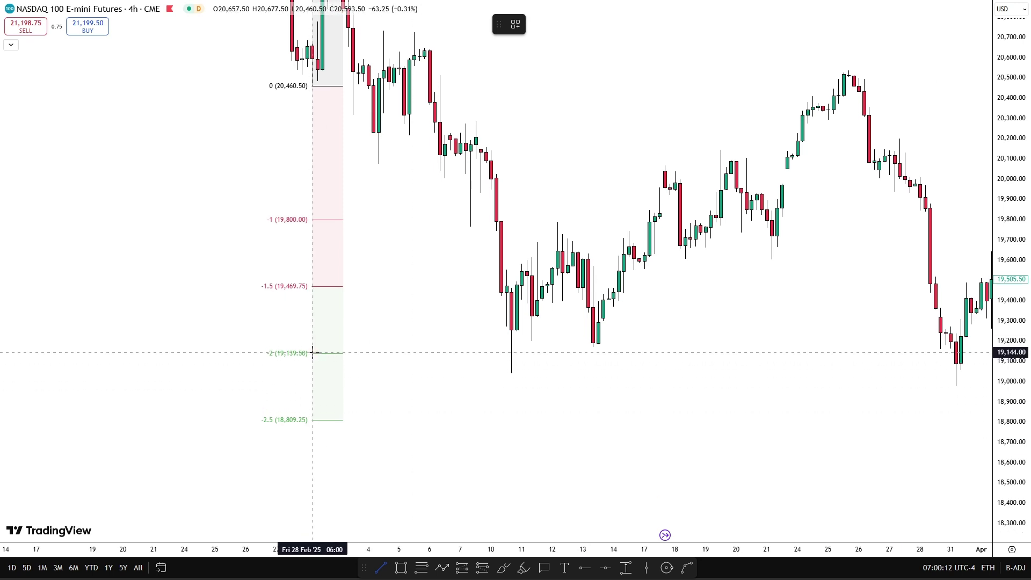
pyautogui.click(635, 354)
pyautogui.moveTo(657, 400); pyautogui.dragTo(684, 470)
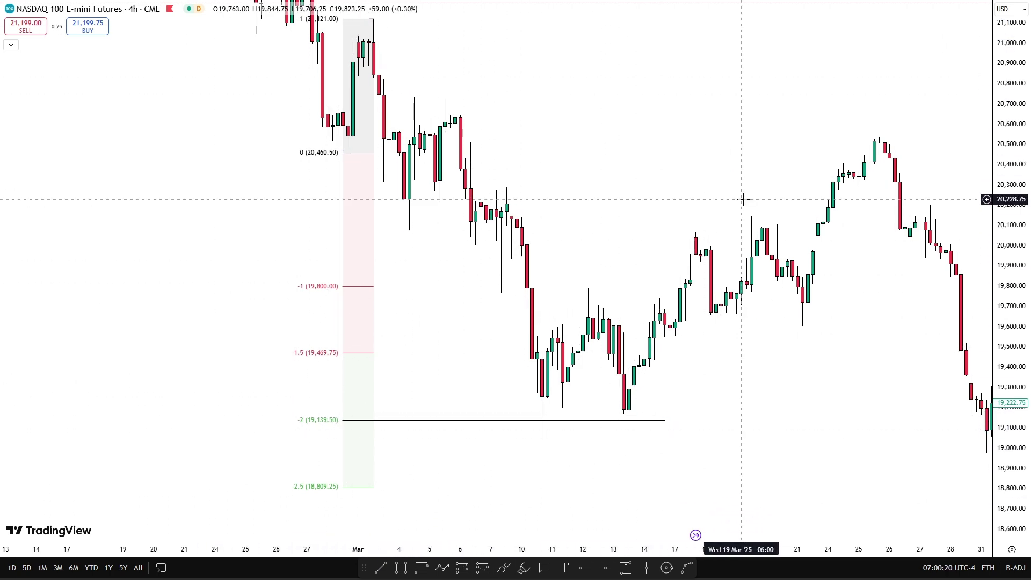
pyautogui.moveTo(864, 444); pyautogui.dragTo(818, 380)
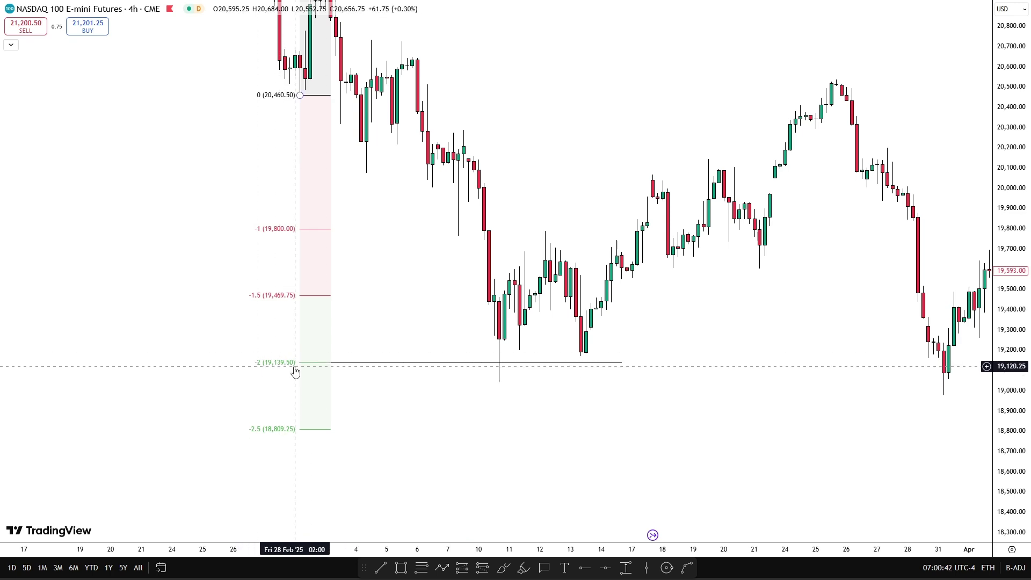
pyautogui.moveTo(532, 399); pyautogui.dragTo(488, 426)
pyautogui.moveTo(558, 383); pyautogui.dragTo(492, 406)
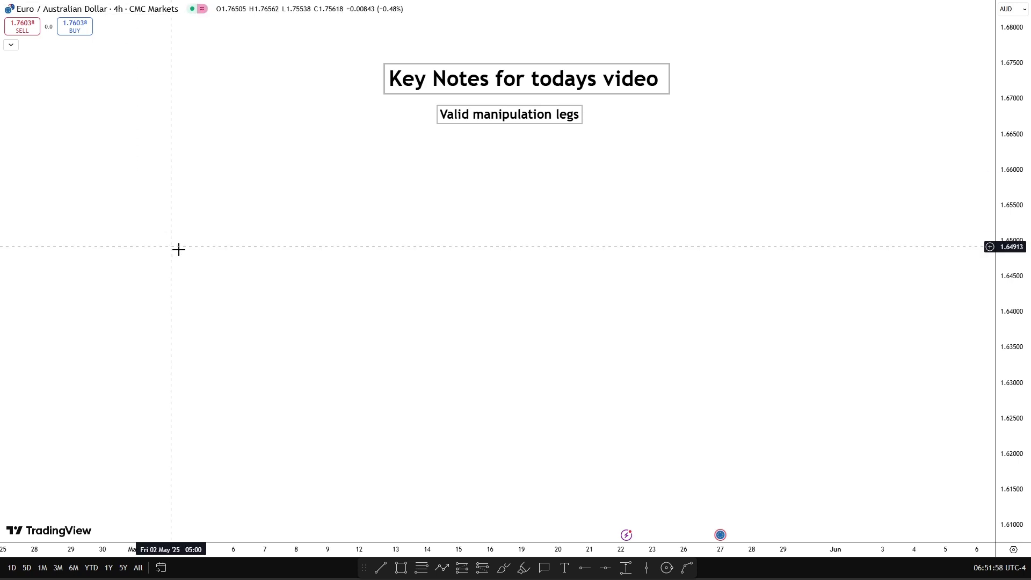
# Shift the "Valid manipulation legs" label so it sits roughly centred beneath the "Key Notes for todays video" heading.
pyautogui.moveTo(451, 119); pyautogui.dragTo(462, 120)
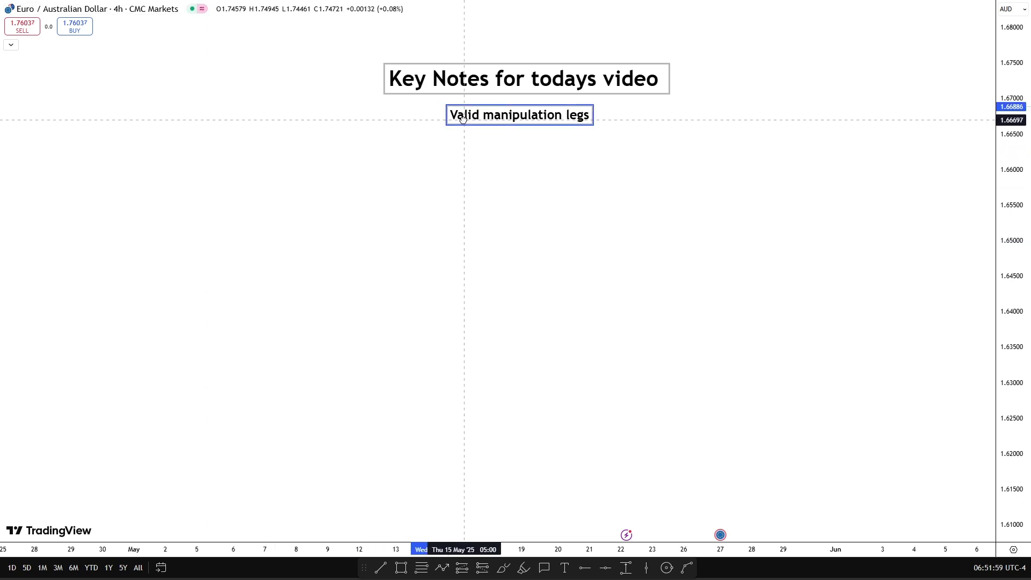
pyautogui.click(684, 136)
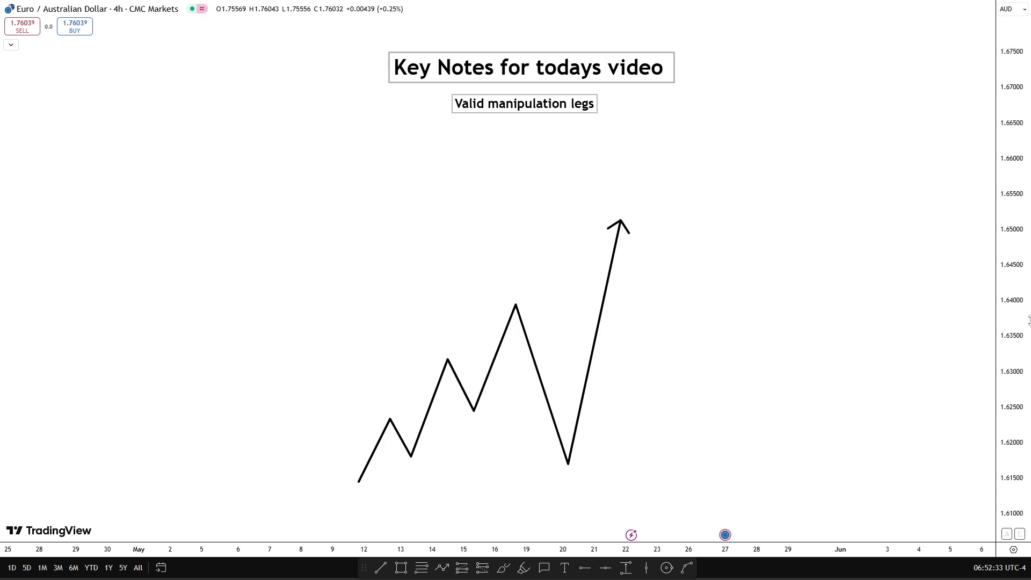
# Draw a short horizontal trend line from the zigzag's first peak at 1.62343 across to its next rising leg.
pyautogui.moveTo(744, 393); pyautogui.dragTo(732, 368)
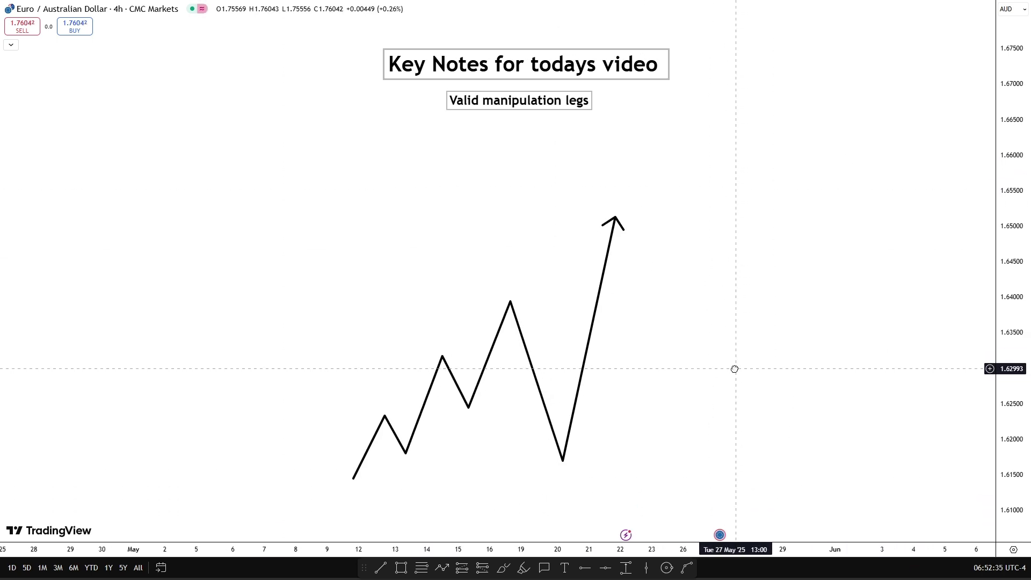
pyautogui.moveTo(720, 442); pyautogui.dragTo(725, 434)
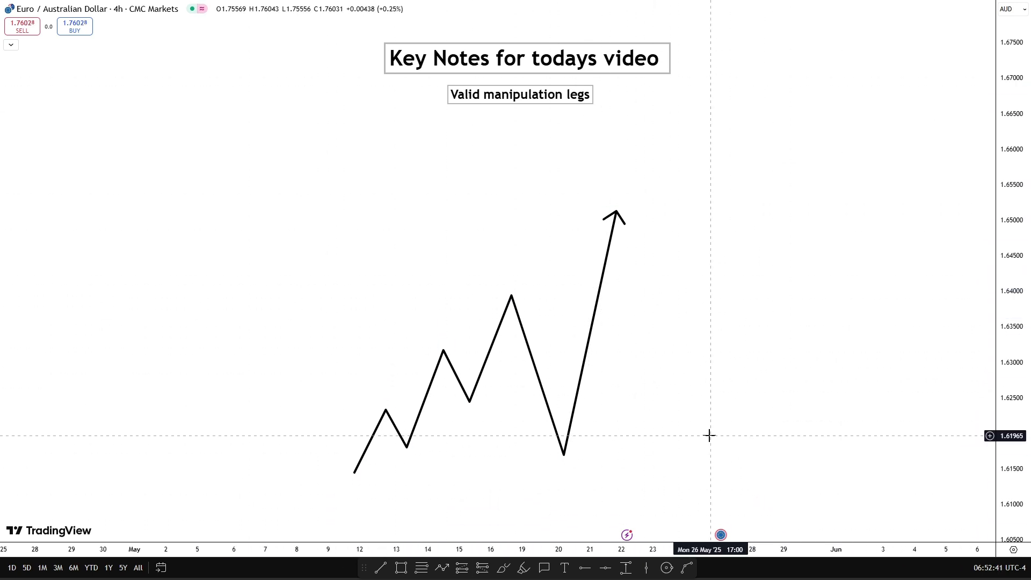
pyautogui.moveTo(690, 434); pyautogui.dragTo(684, 408)
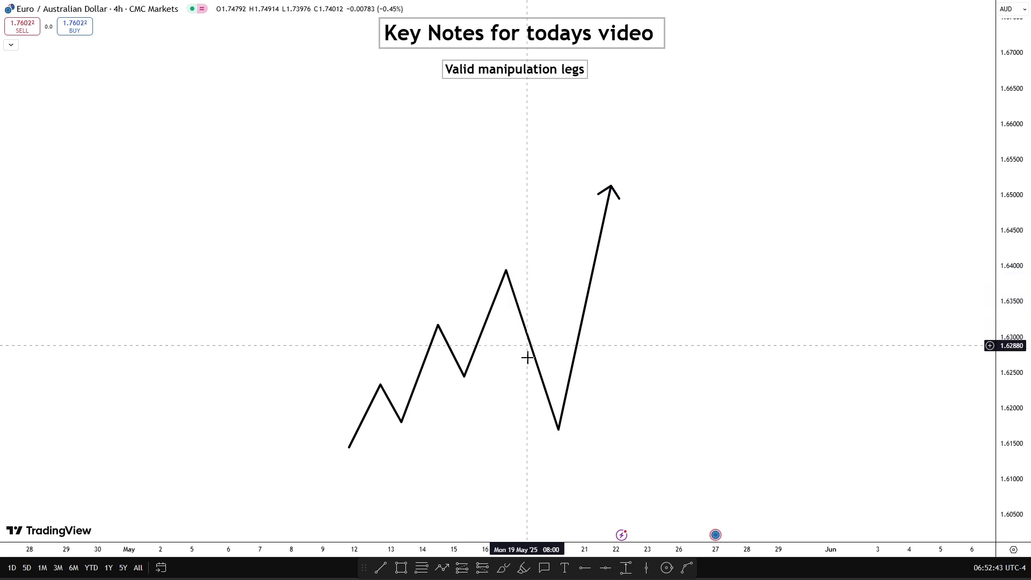
pyautogui.moveTo(830, 472)
pyautogui.mouseDown()
pyautogui.moveTo(836, 442)
pyautogui.moveTo(833, 462)
pyautogui.mouseUp()
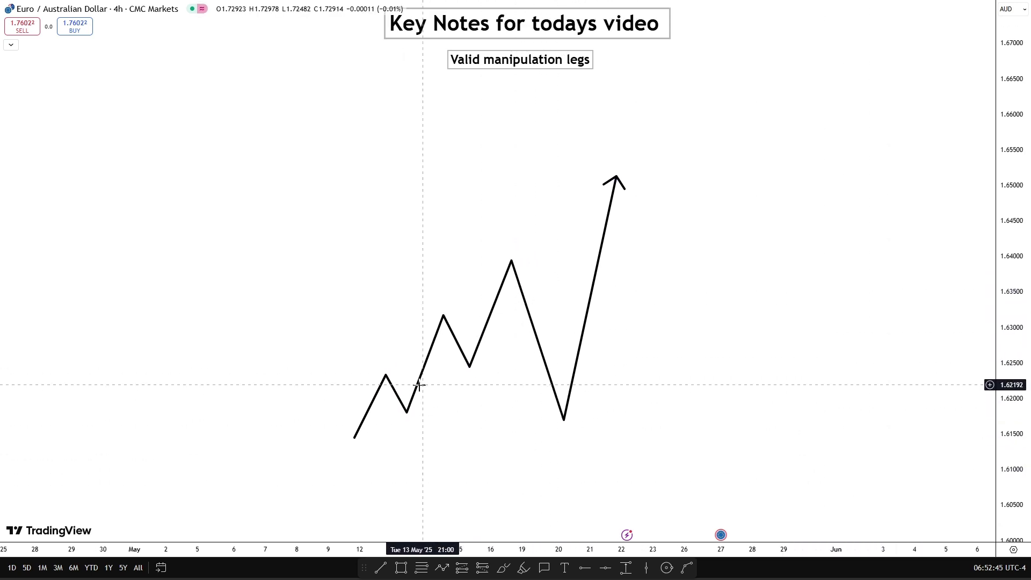
pyautogui.click(381, 568)
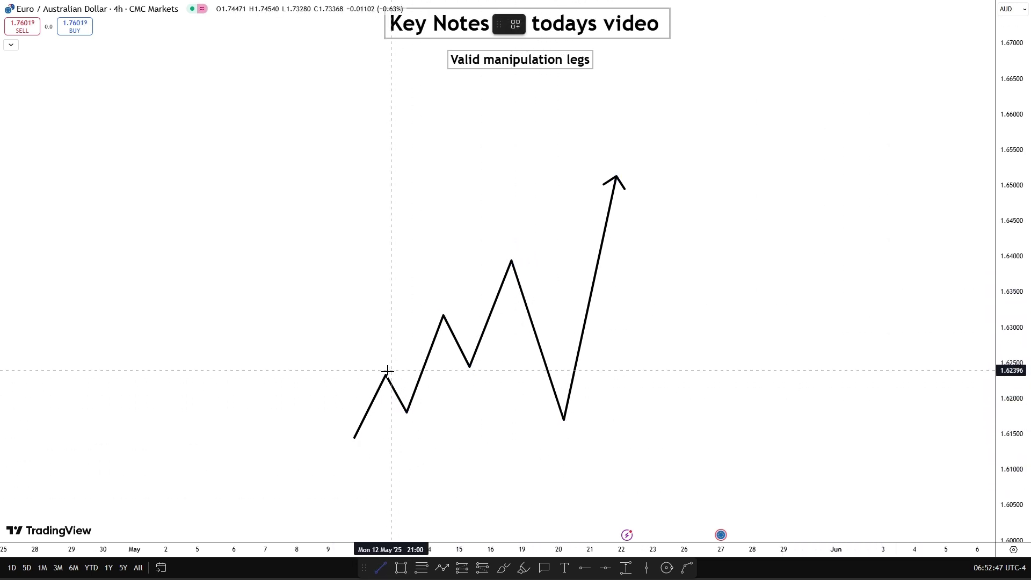
pyautogui.click(417, 373)
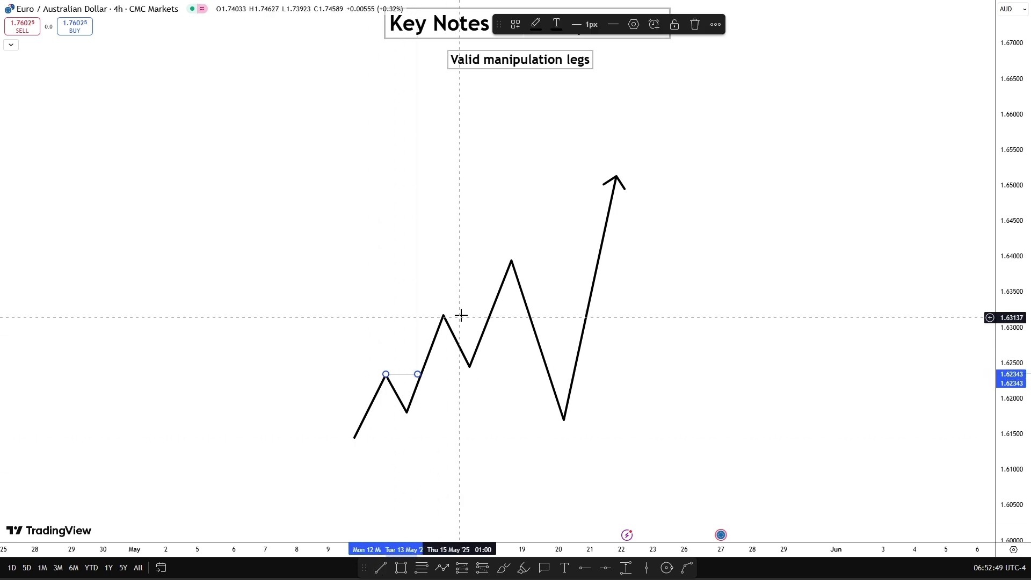
# Draw horizontal trend lines from the zigzag's second peak and from its third peak at 1.63968 to the rising legs that follow.
pyautogui.click(445, 315)
pyautogui.click(380, 571)
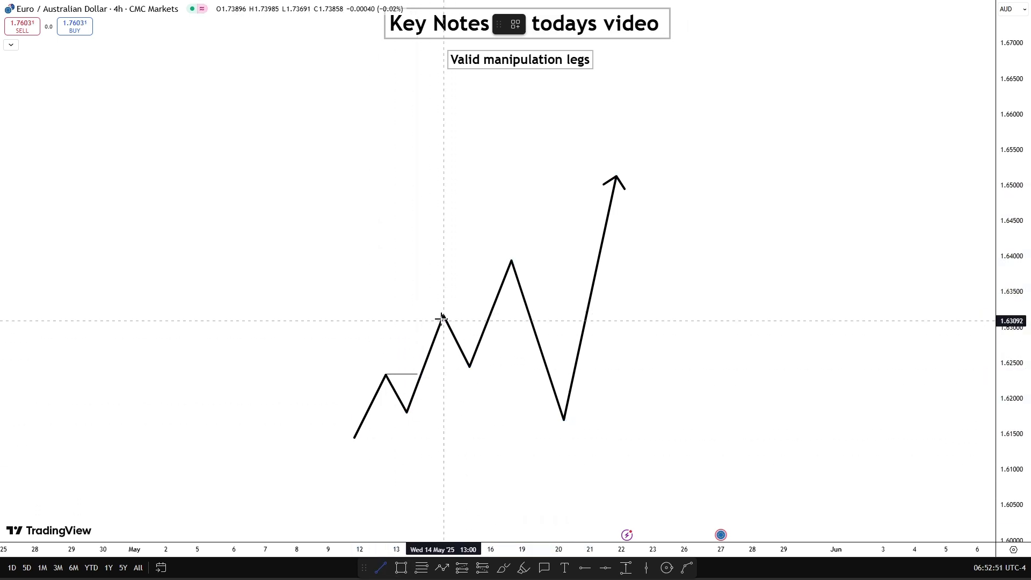
pyautogui.click(485, 314)
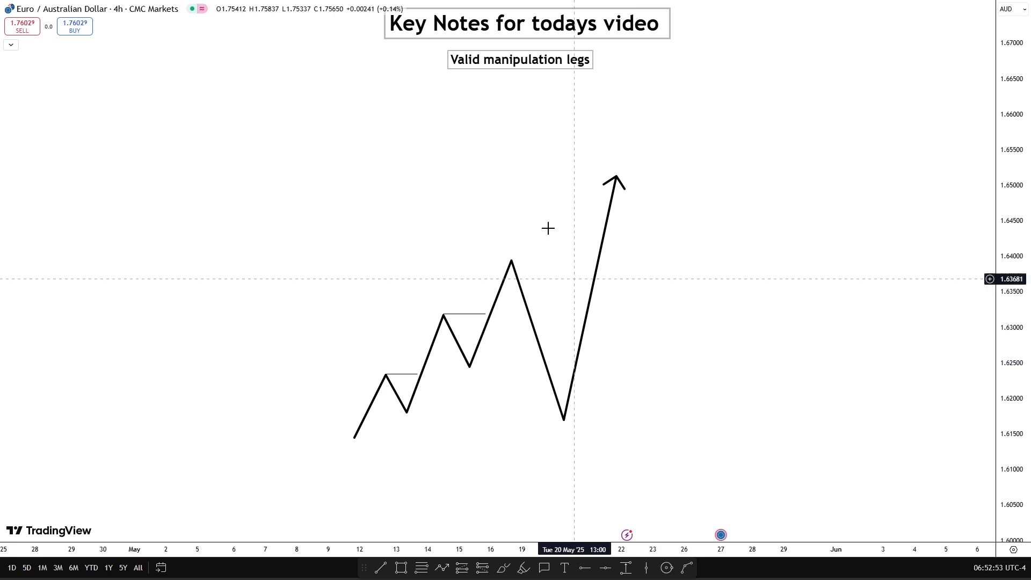
pyautogui.click(381, 567)
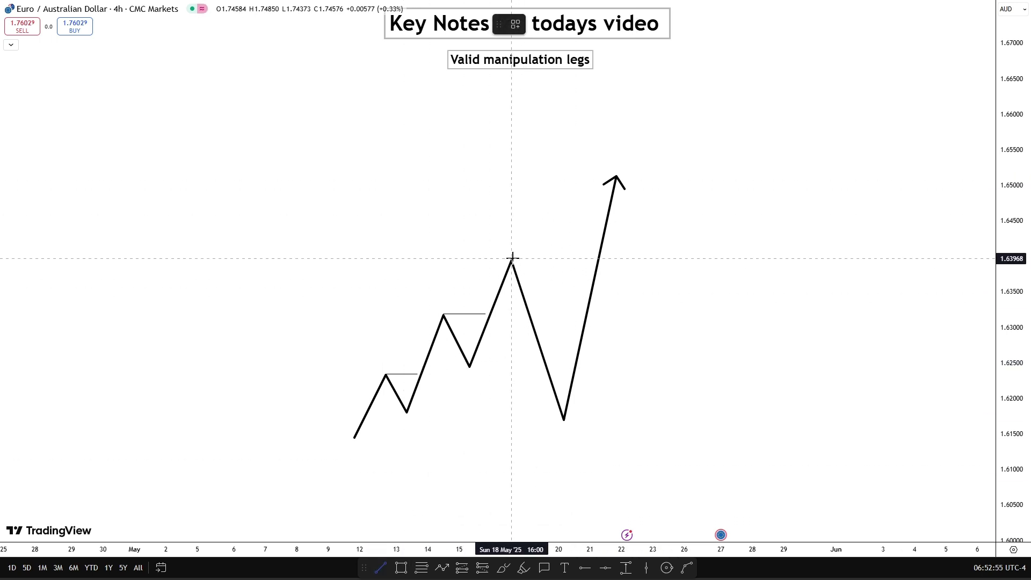
pyautogui.click(511, 259)
pyautogui.click(595, 259)
# Draw a horizontal trend line at about 1.6176 from the zigzag's first pullback low across to its final falling leg.
pyautogui.moveTo(673, 311); pyautogui.dragTo(672, 295)
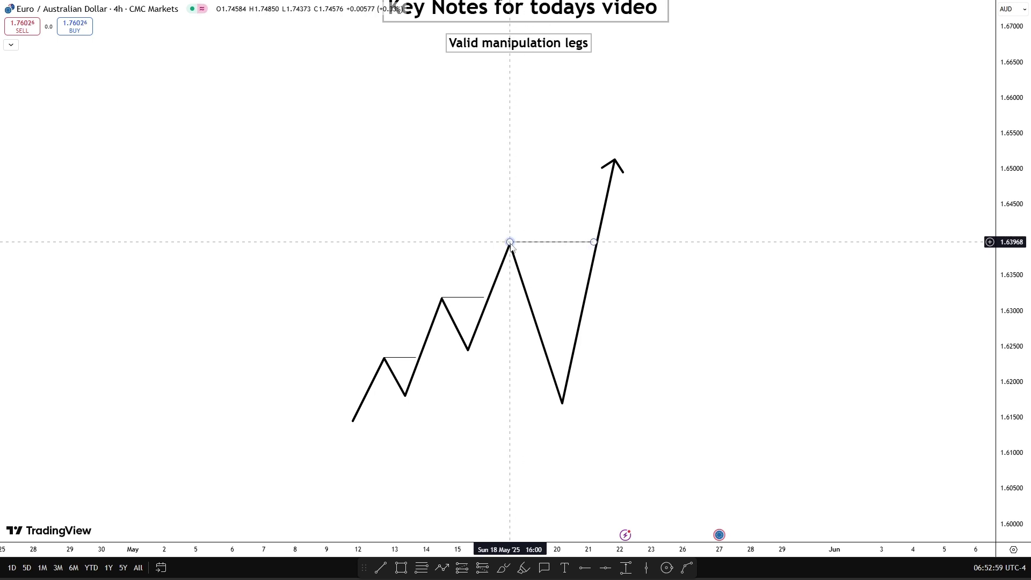
pyautogui.click(381, 569)
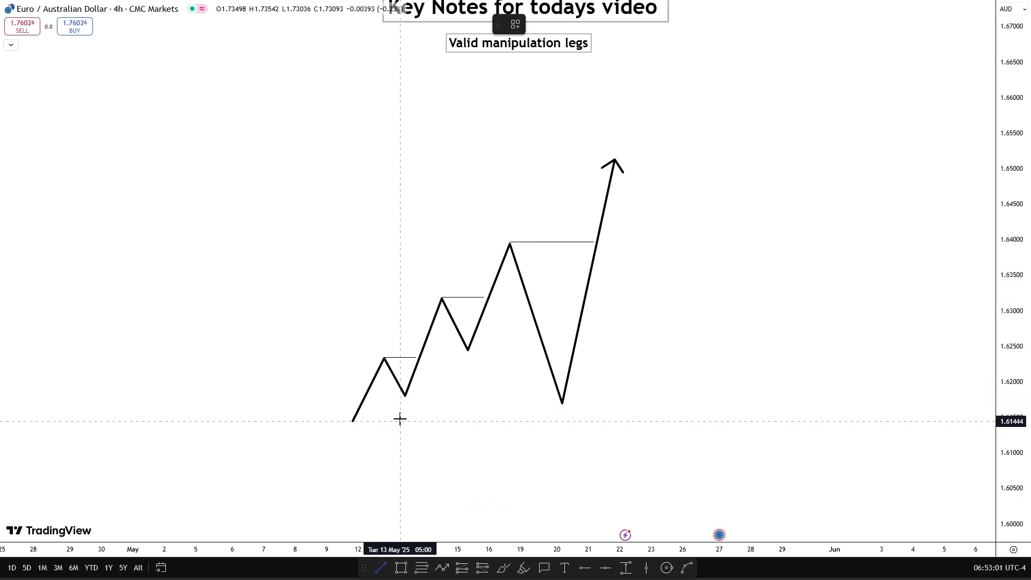
pyautogui.click(559, 399)
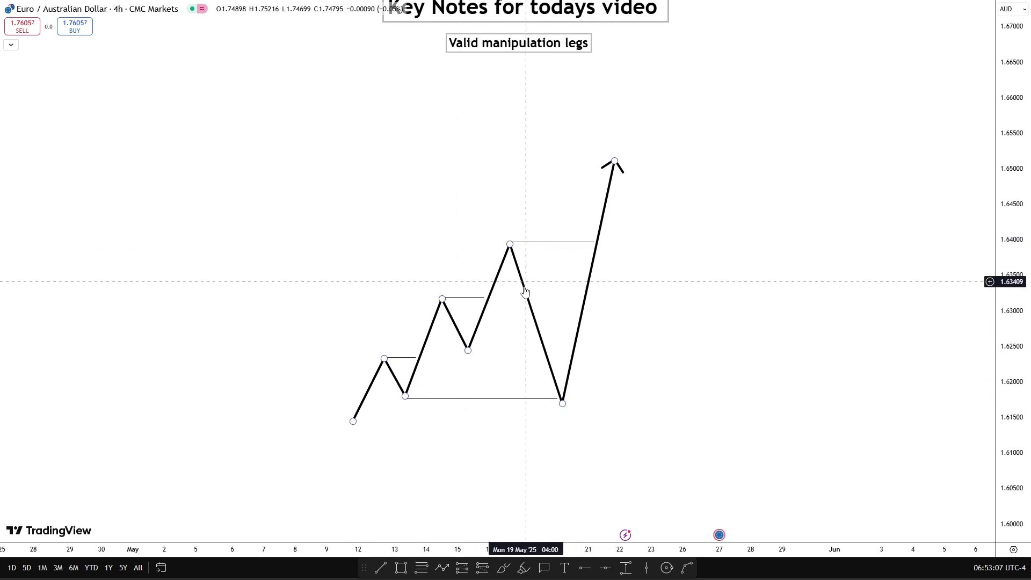
# Swing the zigzag path's arrow end down below the final low, then return it to its place above the third peak.
pyautogui.moveTo(615, 161); pyautogui.dragTo(558, 411)
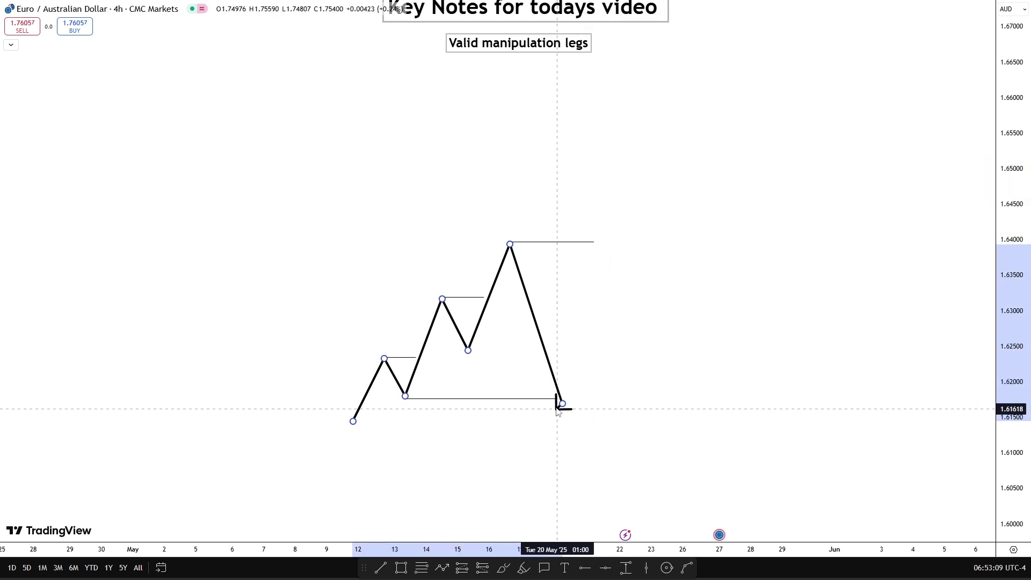
pyautogui.click(562, 404)
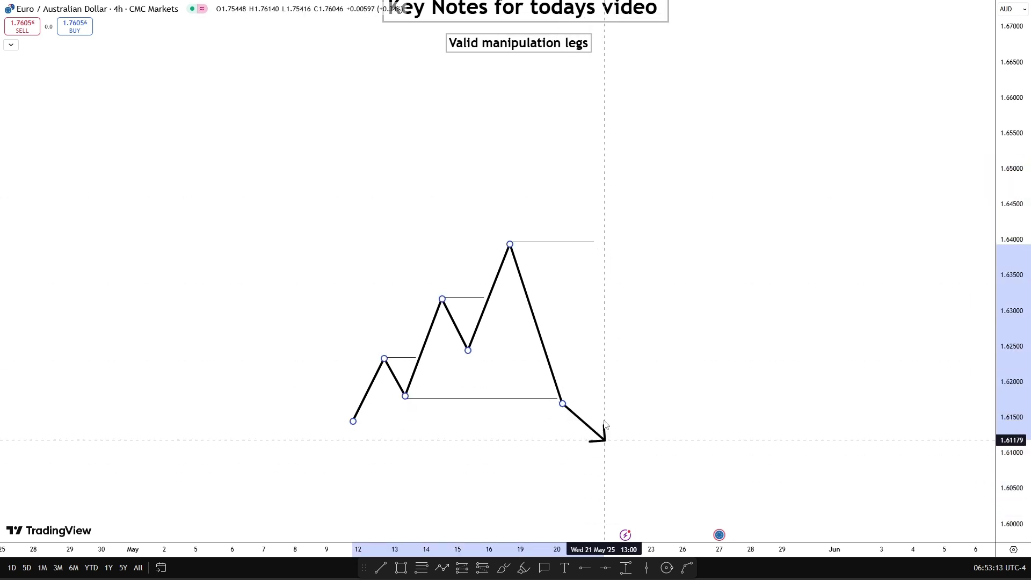
pyautogui.doubleClick(615, 160)
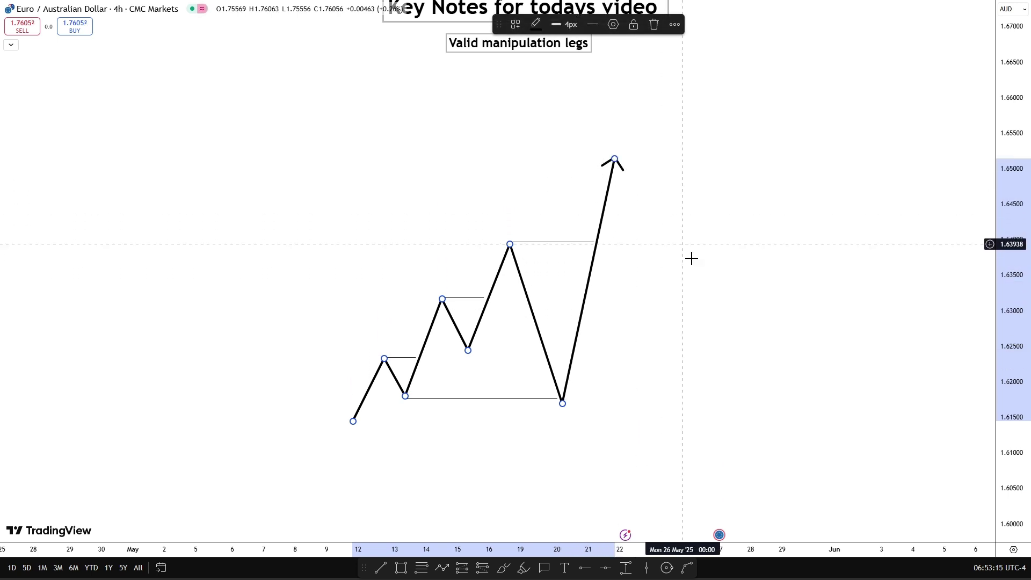
# Draw a trend line from the zigzag's third peak at 1.63946 down to its final low at 1.61708.
pyautogui.click(514, 235)
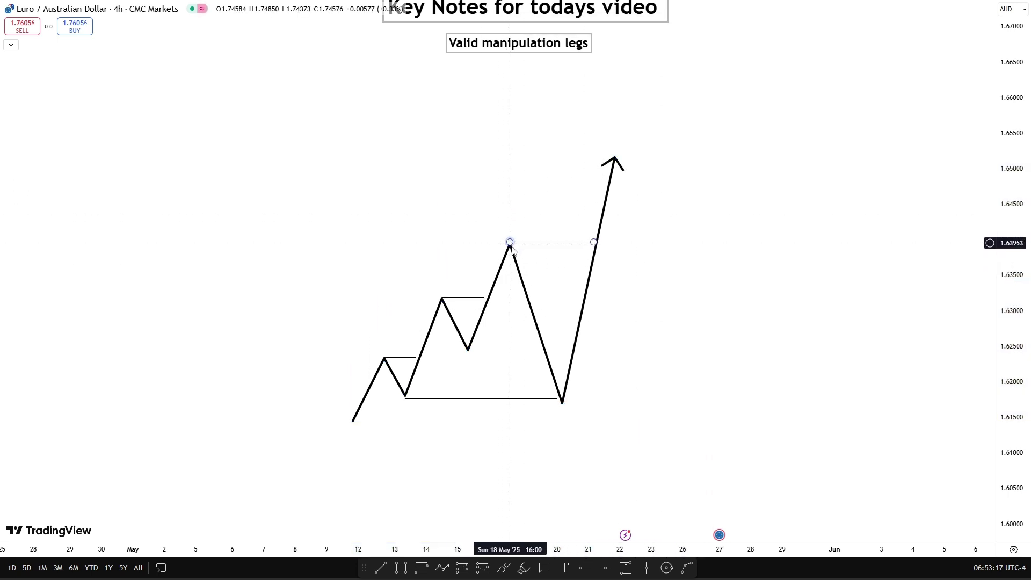
pyautogui.moveTo(600, 375); pyautogui.dragTo(599, 409)
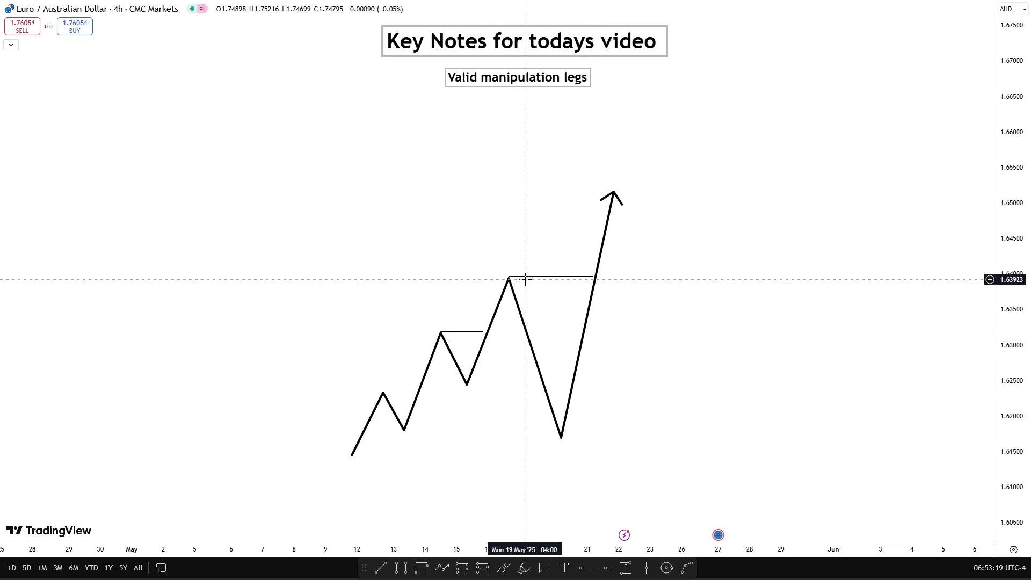
pyautogui.moveTo(669, 344); pyautogui.dragTo(686, 373)
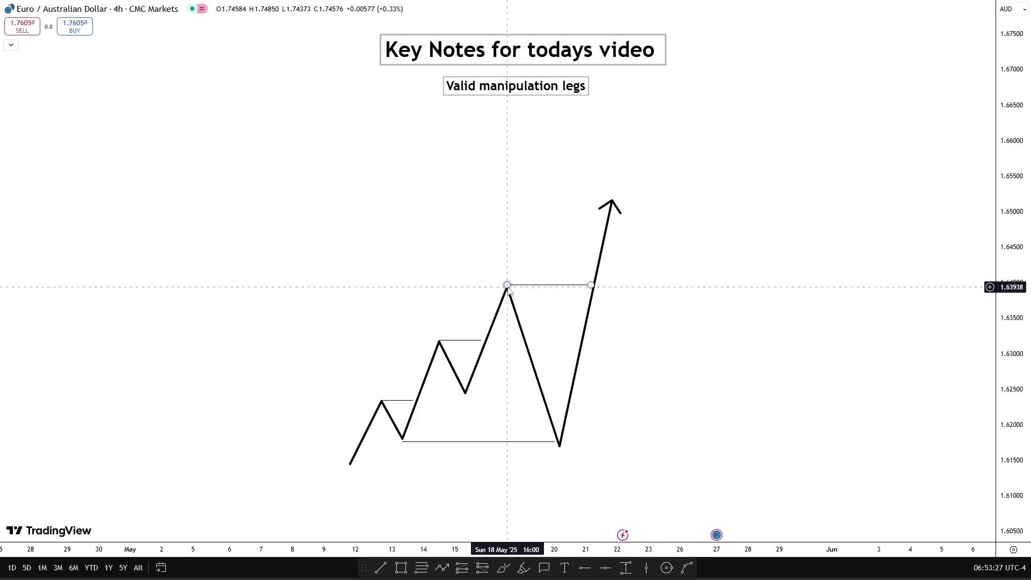
pyautogui.moveTo(568, 444); pyautogui.dragTo(574, 427)
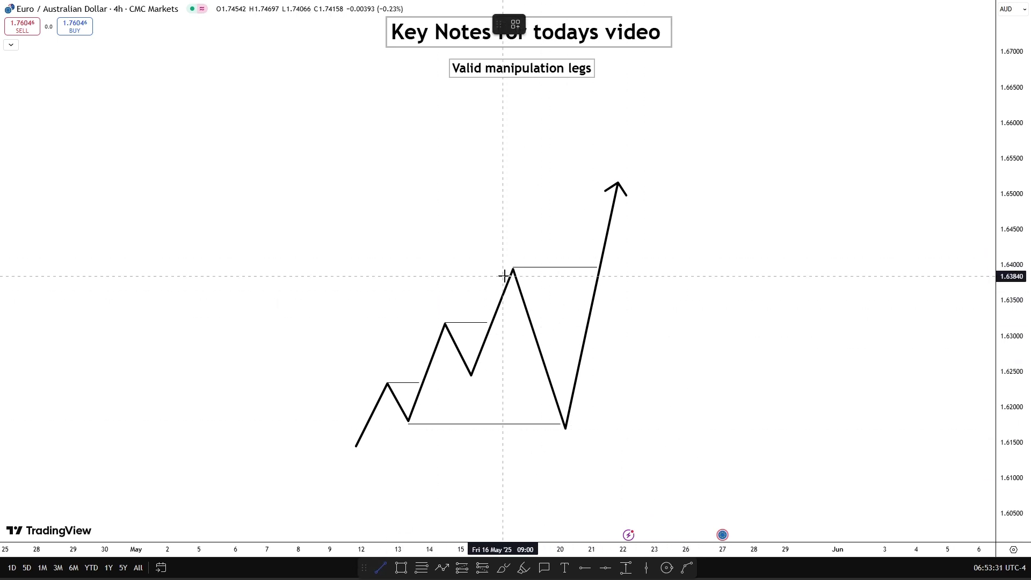
pyautogui.moveTo(513, 268); pyautogui.dragTo(566, 428)
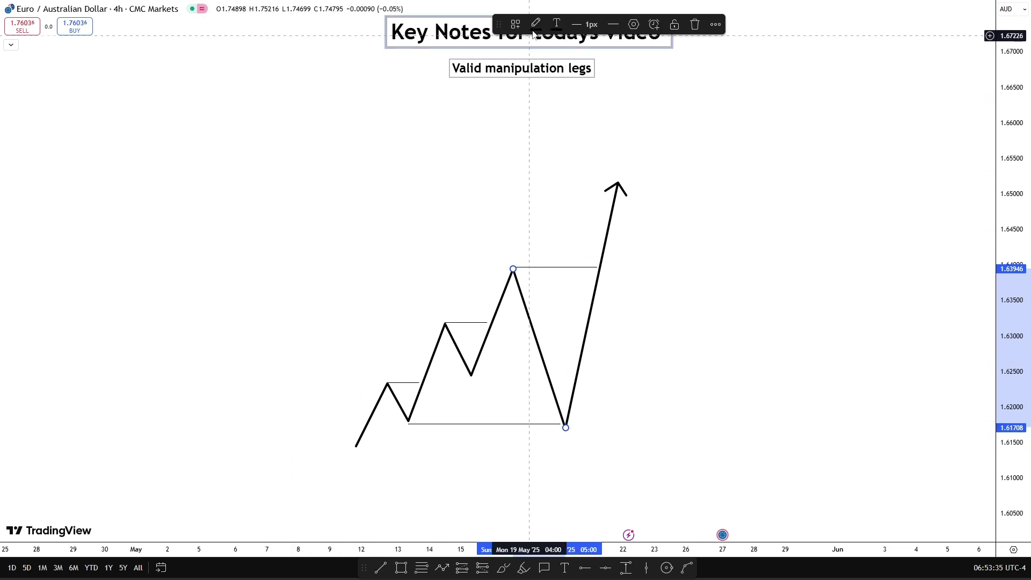
# Make the trend line on the final falling leg 4px thick and green.
pyautogui.click(586, 24)
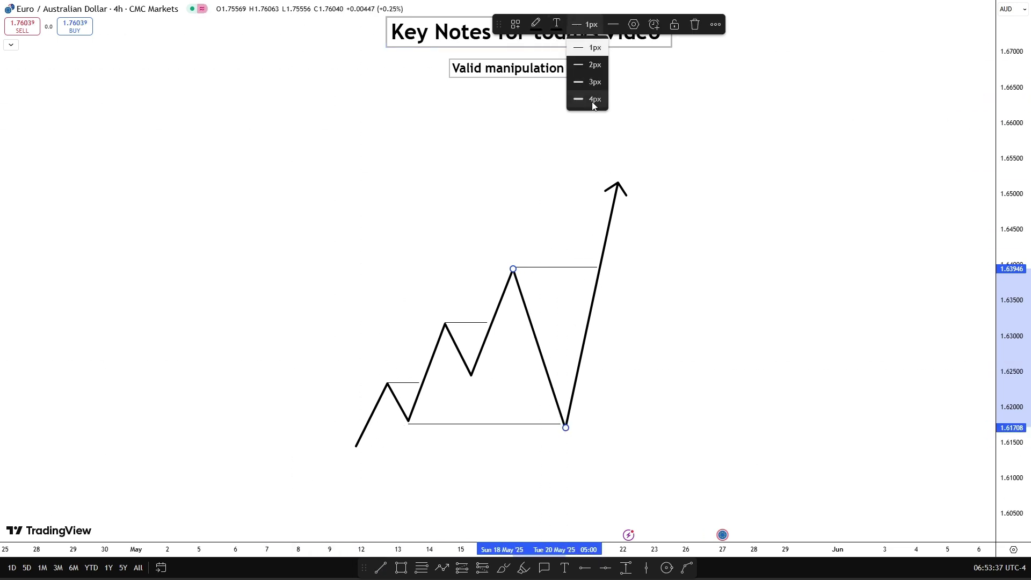
pyautogui.click(588, 102)
pyautogui.click(530, 25)
pyautogui.click(575, 58)
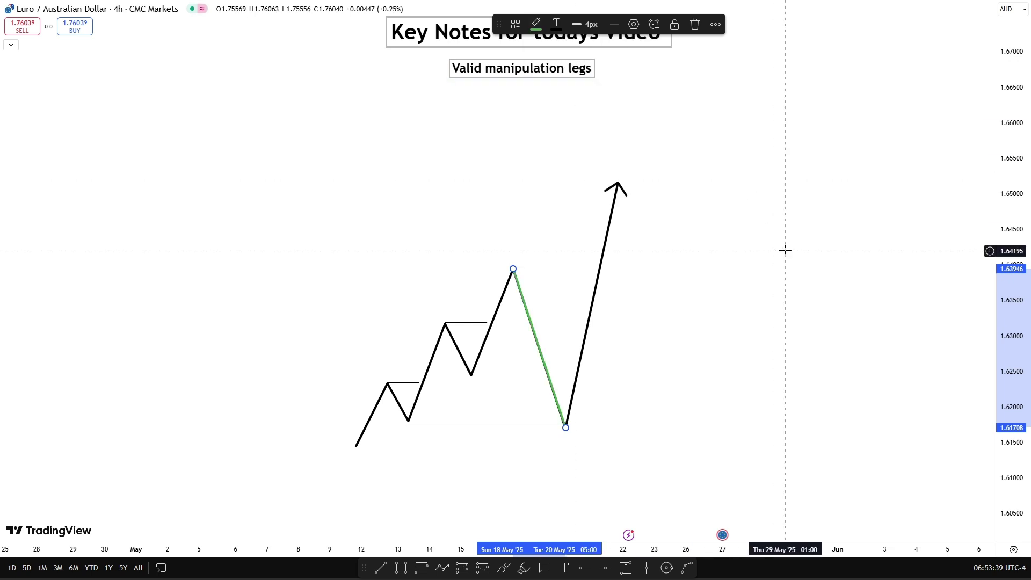
pyautogui.click(784, 249)
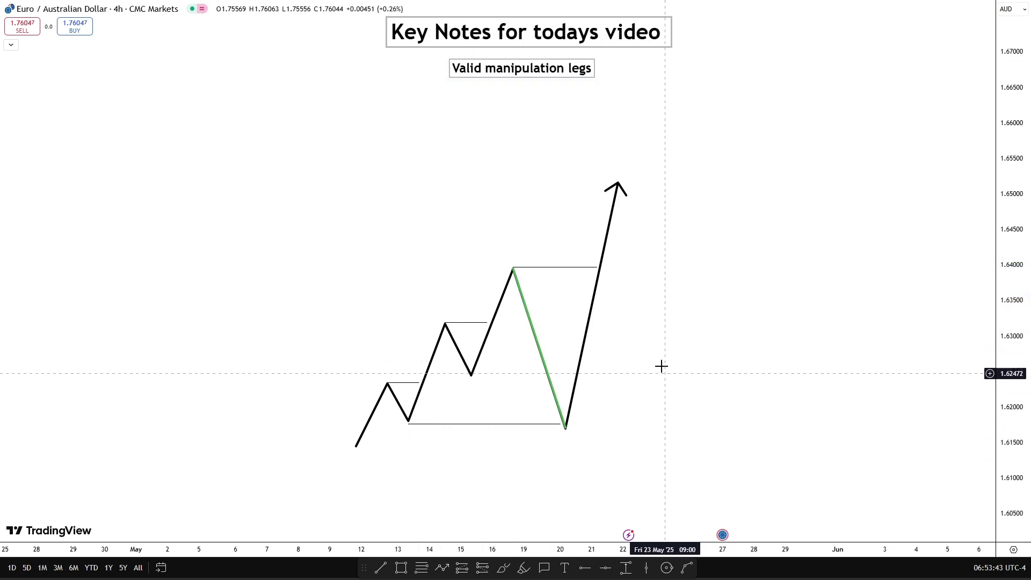
# Place a Fib Retracement on the green leg from the low at 1.61663 to the peak at 1.63968, then delete it.
pyautogui.scroll(1, 633, 336)
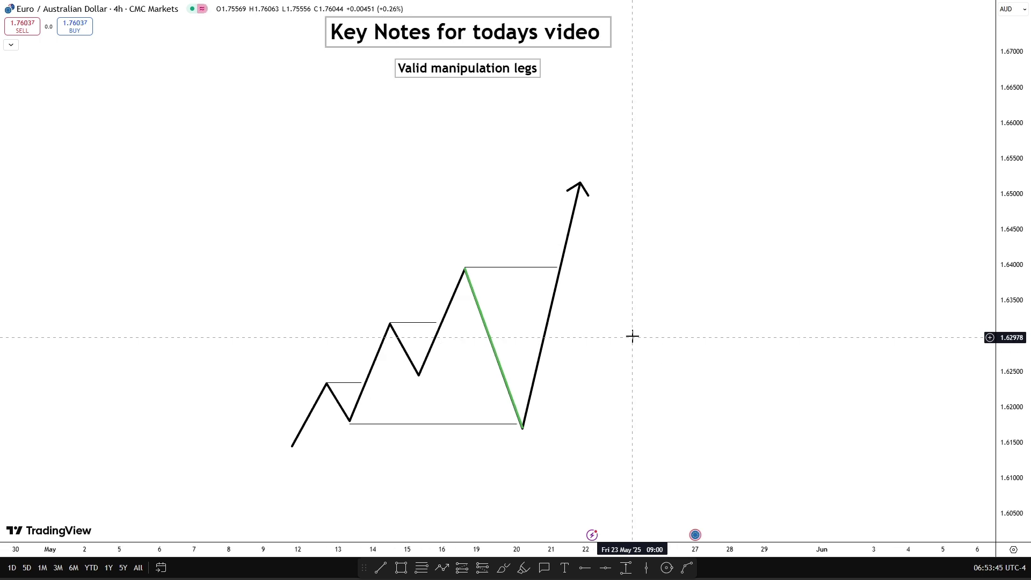
pyautogui.scroll(-1, 633, 336)
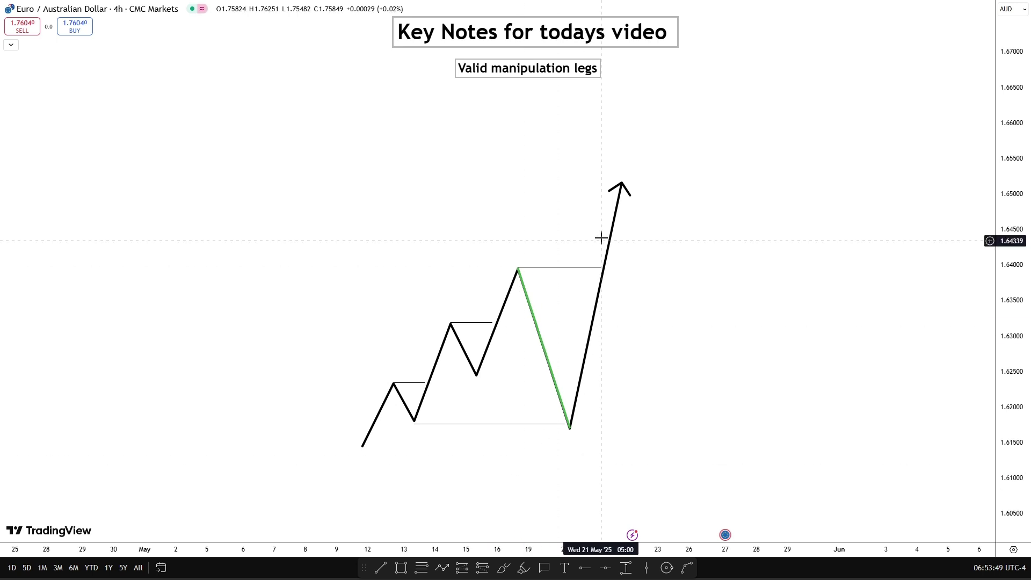
pyautogui.moveTo(734, 356); pyautogui.dragTo(721, 373)
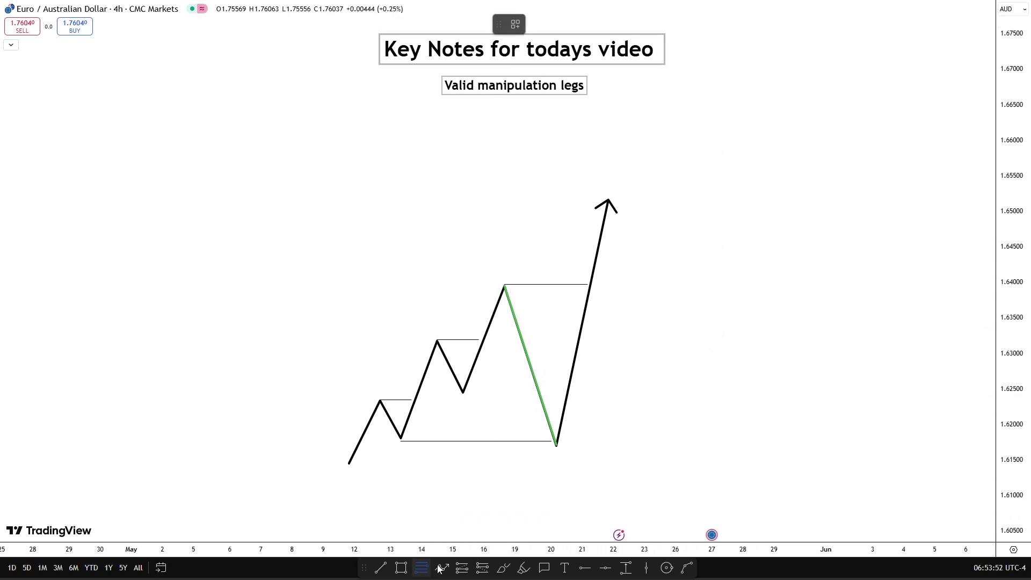
pyautogui.click(556, 447)
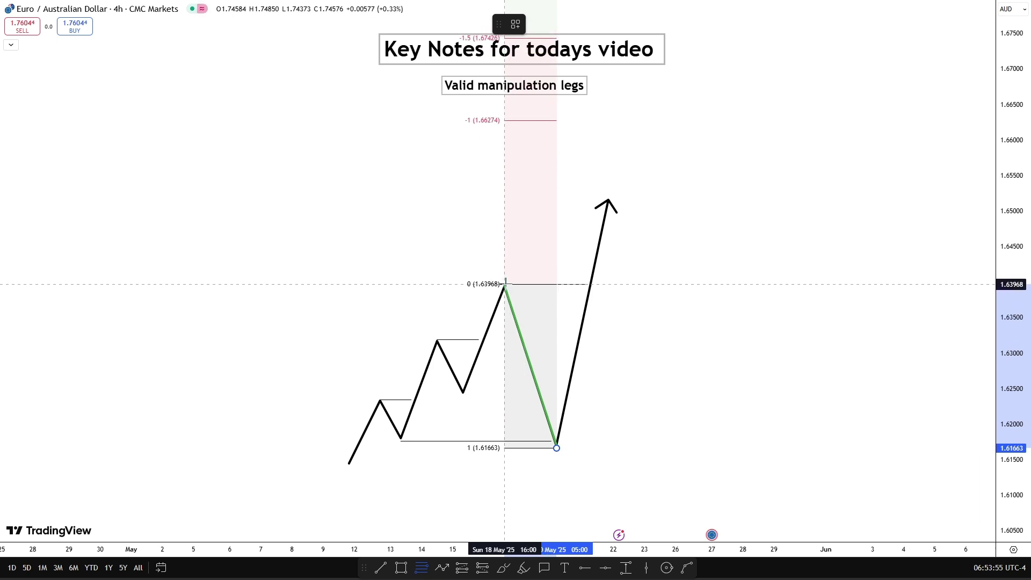
pyautogui.click(505, 284)
pyautogui.moveTo(736, 239); pyautogui.dragTo(734, 257)
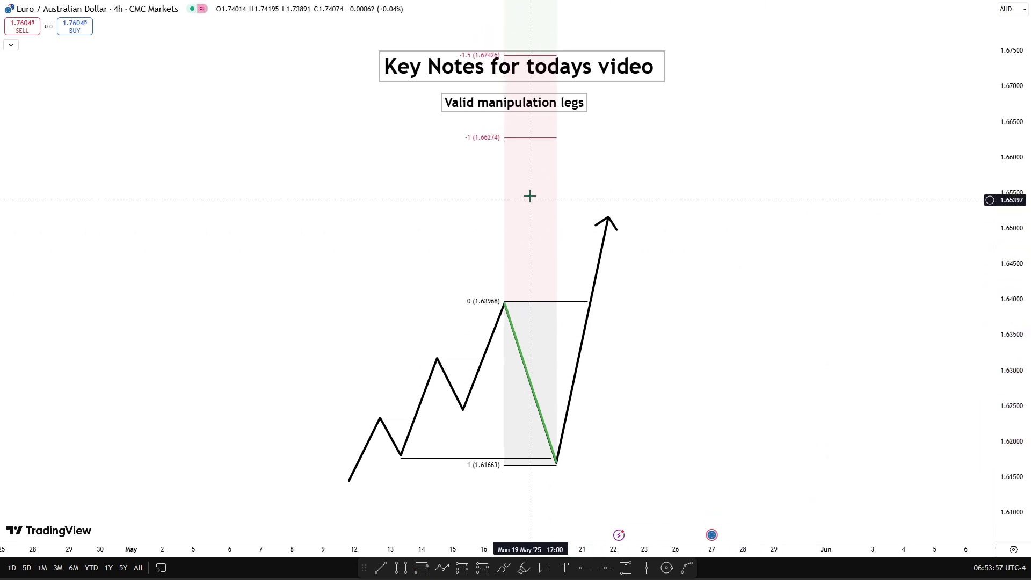
pyautogui.click(551, 138)
pyautogui.press('Delete')
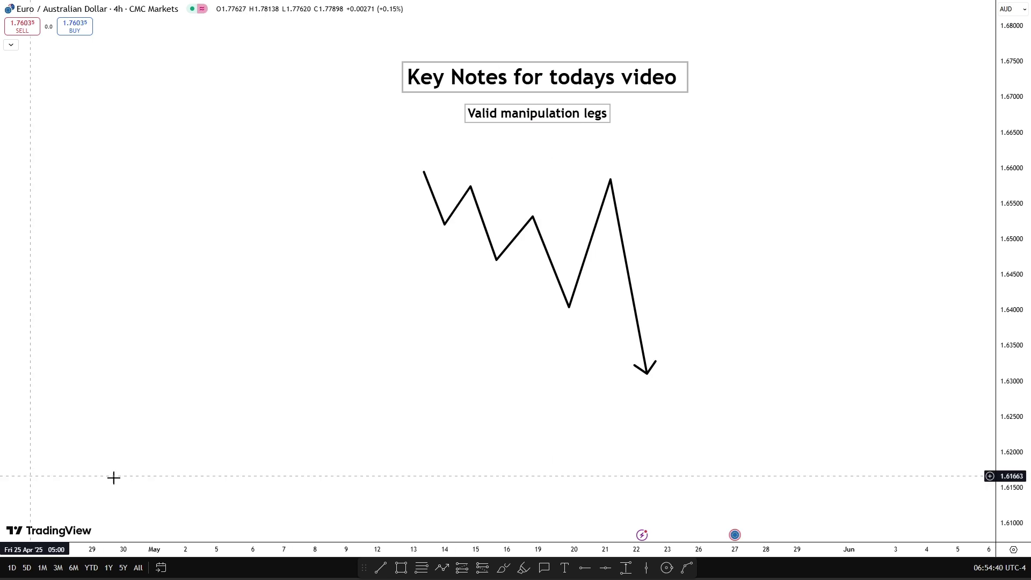
# Draw a horizontal trend line at 1.65193 from the bearish zigzag's first low to its next falling leg.
pyautogui.moveTo(765, 308); pyautogui.dragTo(760, 306)
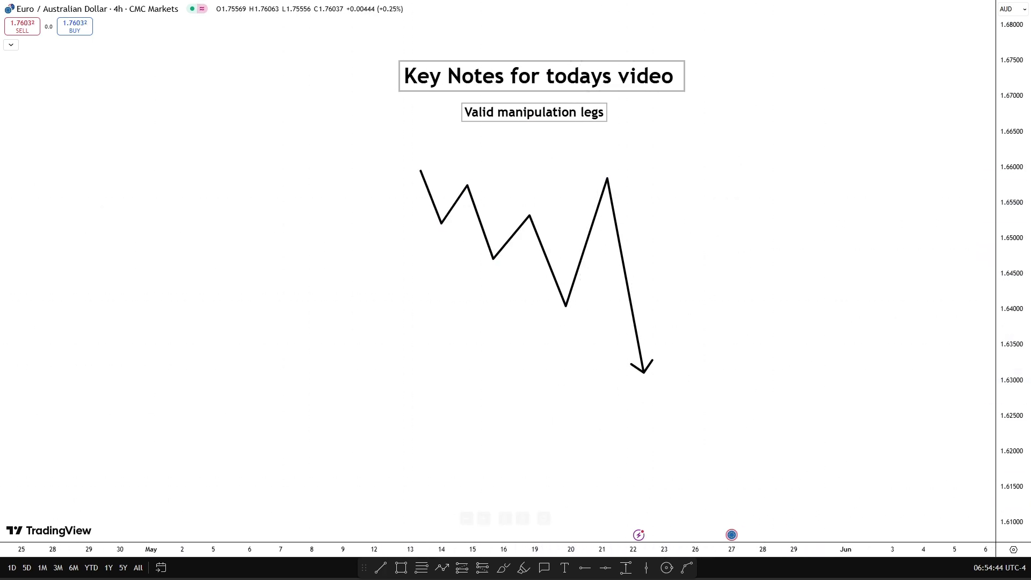
pyautogui.click(379, 569)
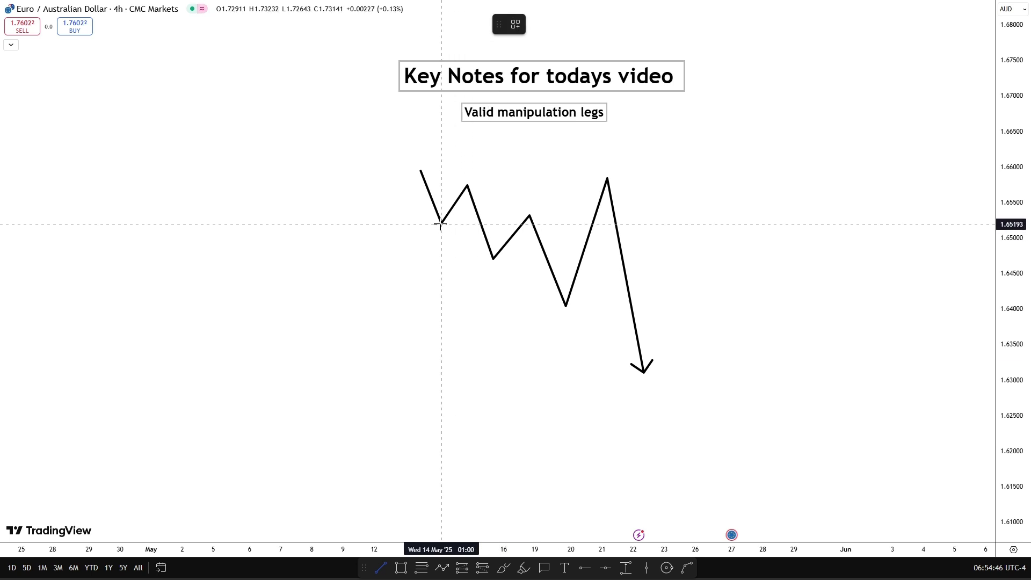
pyautogui.click(478, 225)
# Change the trend line at the bearish zigzag's first low to black with 1px thickness.
pyautogui.click(536, 25)
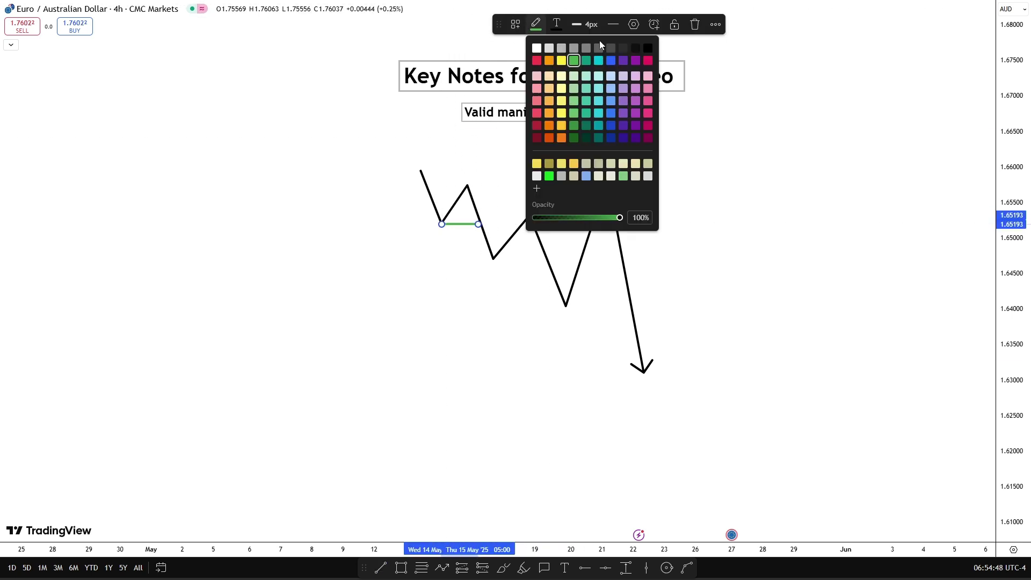
pyautogui.click(648, 47)
pyautogui.click(585, 25)
pyautogui.click(586, 47)
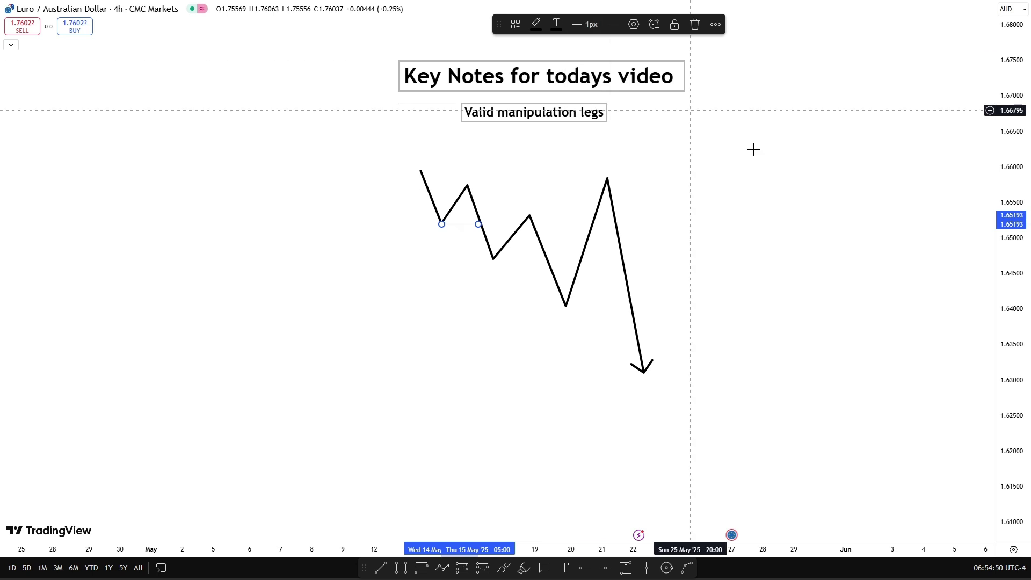
pyautogui.click(752, 150)
# Draw a horizontal trend line at 1.64701 from the bearish zigzag's second low to the falling leg that follows.
pyautogui.click(382, 571)
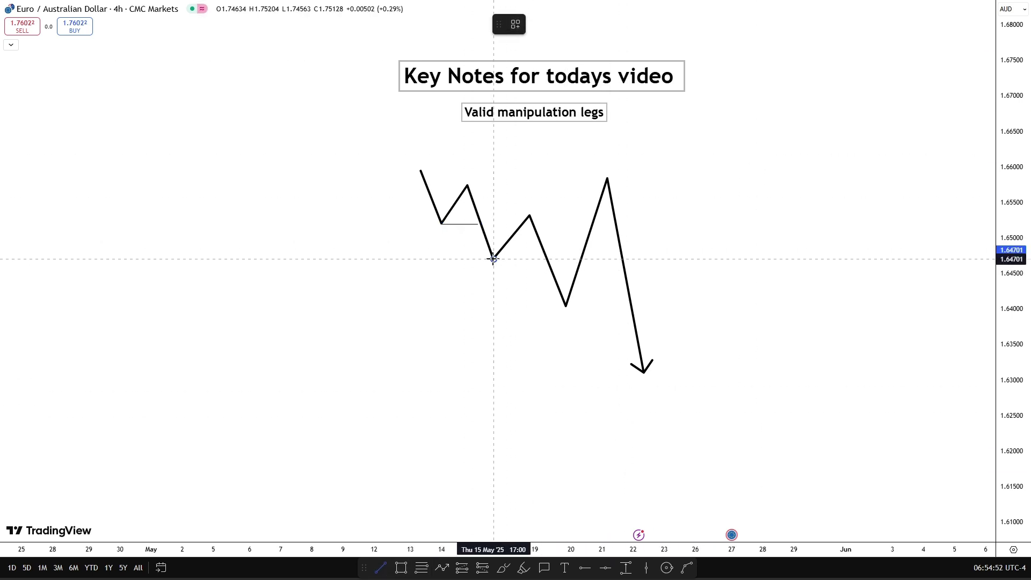
pyautogui.click(539, 266)
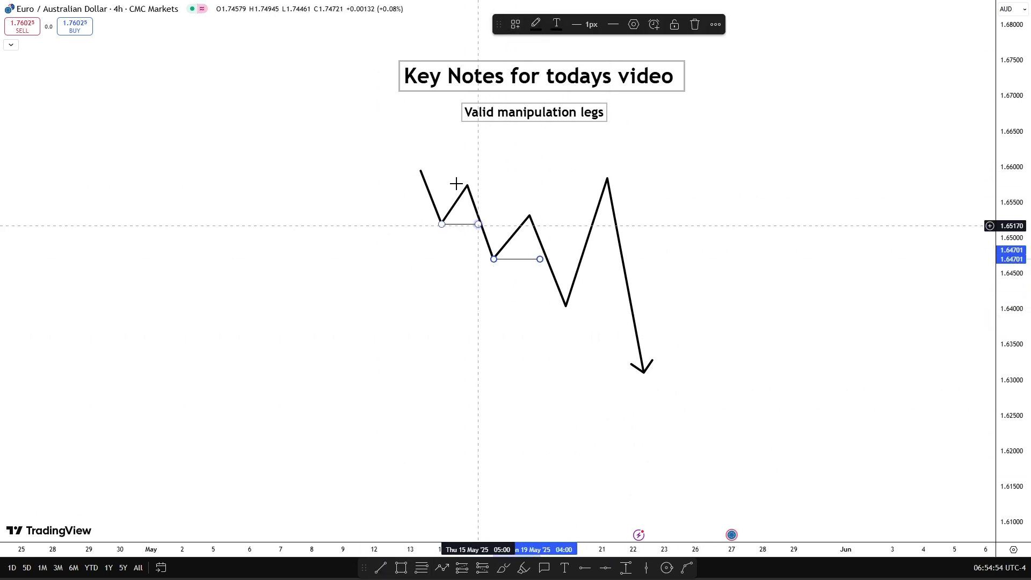
pyautogui.click(745, 313)
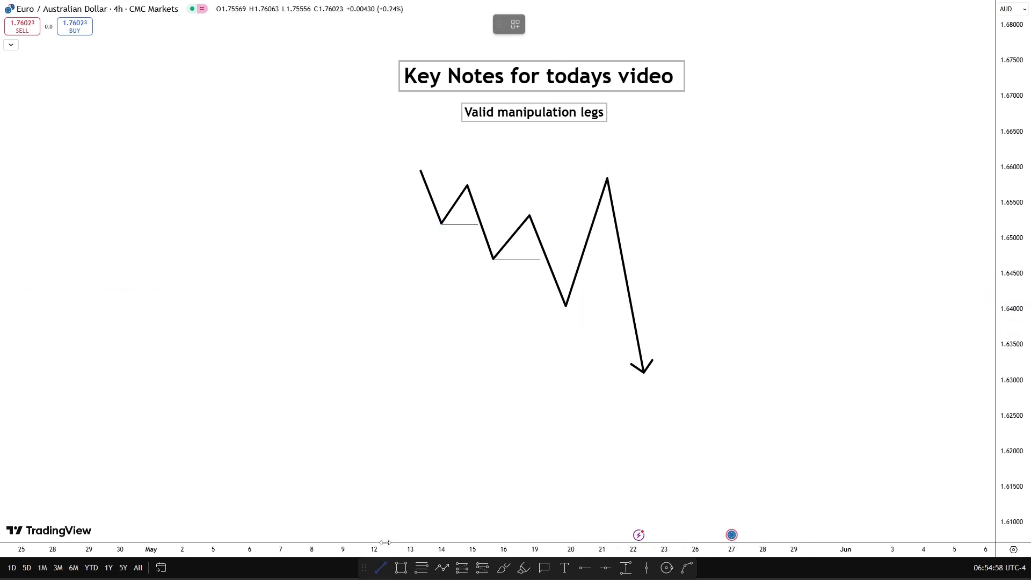
# Draw horizontal trend lines from the first pullback high at 1.65775 to the last rising leg, and from the third low to the arrow leg.
pyautogui.click(467, 183)
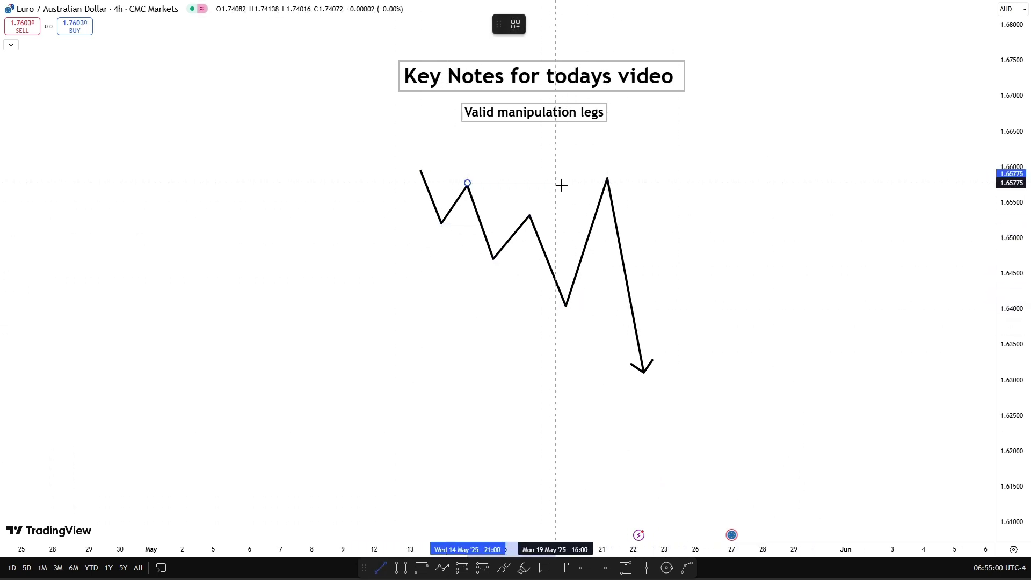
pyautogui.click(605, 187)
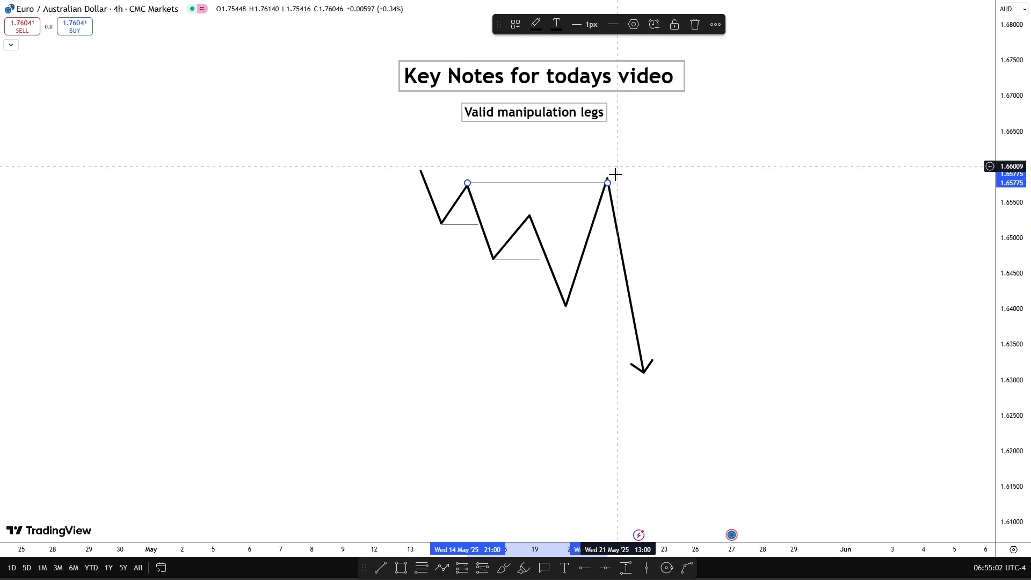
pyautogui.moveTo(608, 183); pyautogui.dragTo(602, 183)
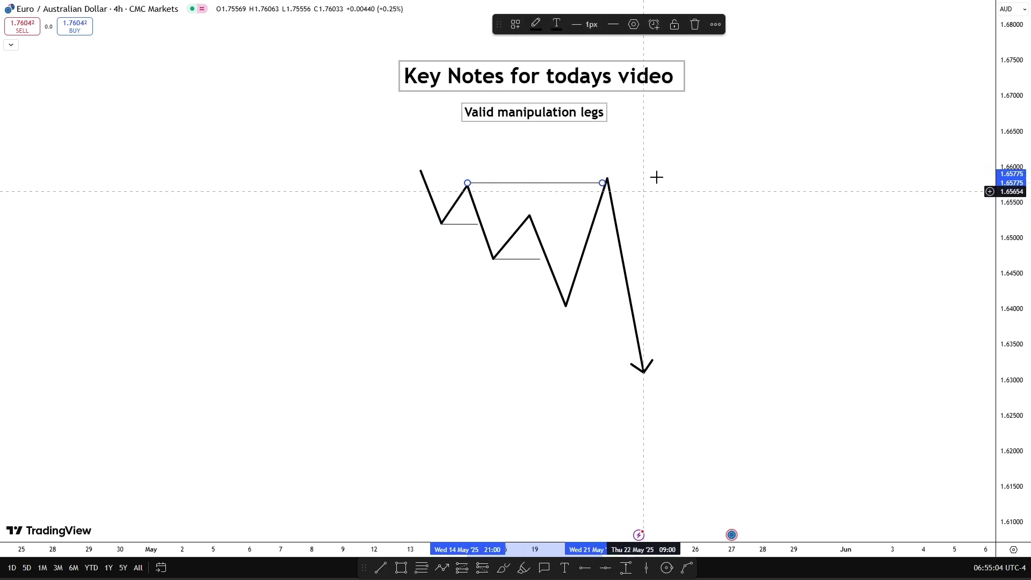
pyautogui.hotkey('alt', 't')
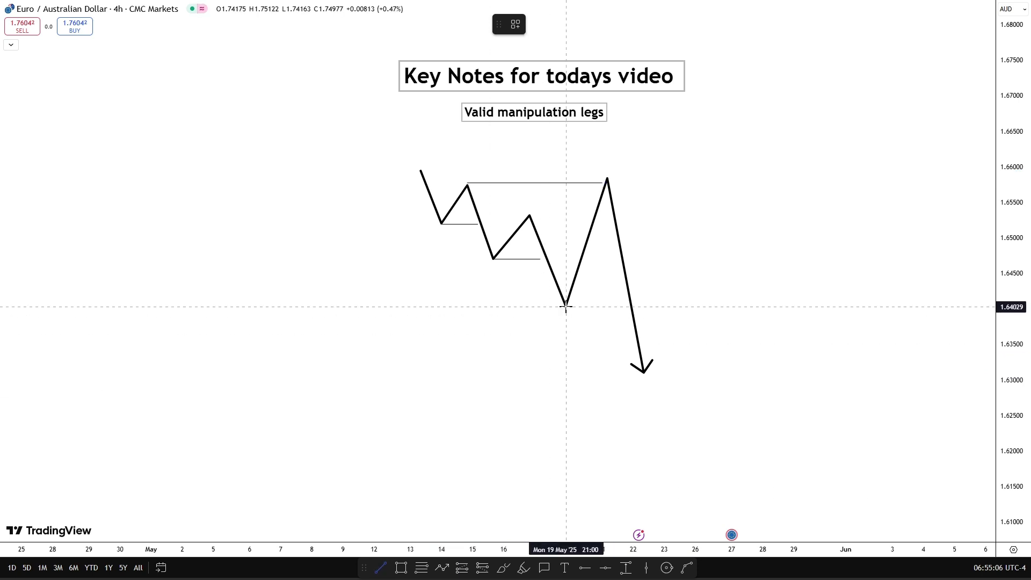
pyautogui.click(630, 319)
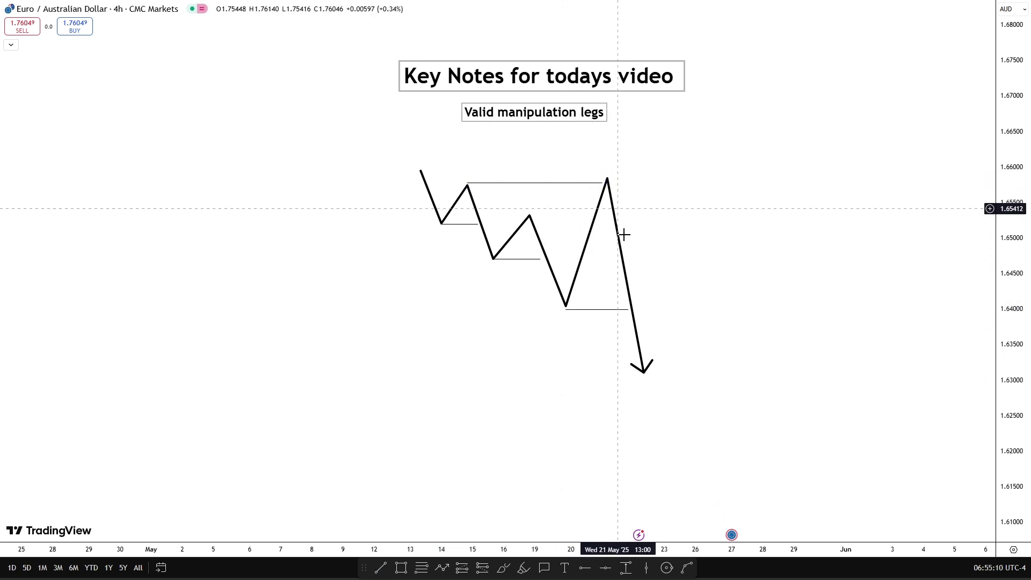
# Place a Fib Retracement on the last rising leg, from the peak at 1.65835 to the third low at 1.64021.
pyautogui.moveTo(682, 337); pyautogui.dragTo(676, 335)
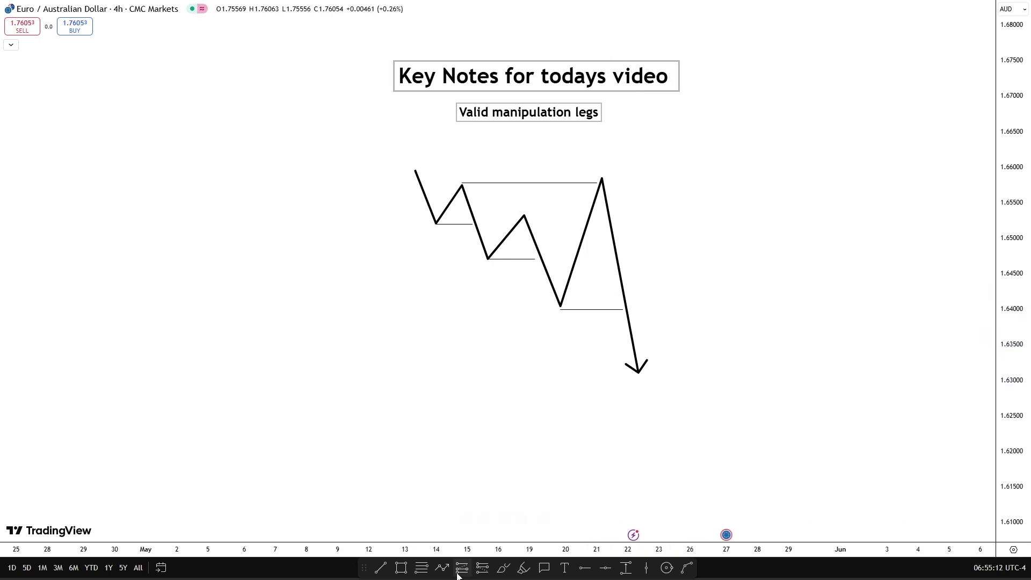
pyautogui.click(422, 569)
pyautogui.click(602, 178)
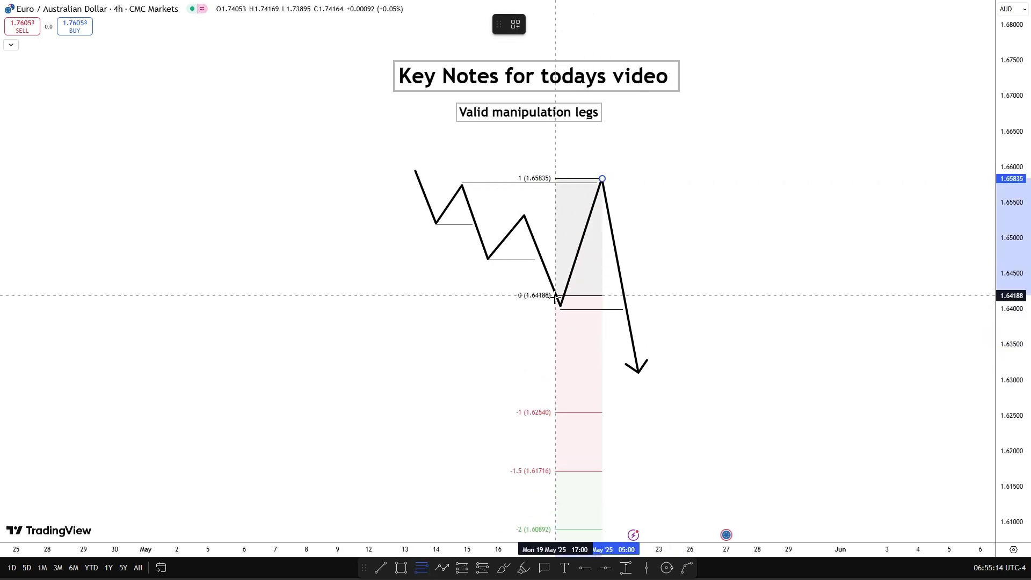
pyautogui.click(562, 308)
# Draw two long horizontal trend lines across the Fib extension zones, at 1.61708 and 1.59947.
pyautogui.moveTo(751, 410)
pyautogui.mouseDown()
pyautogui.moveTo(709, 272)
pyautogui.moveTo(696, 268)
pyautogui.mouseUp()
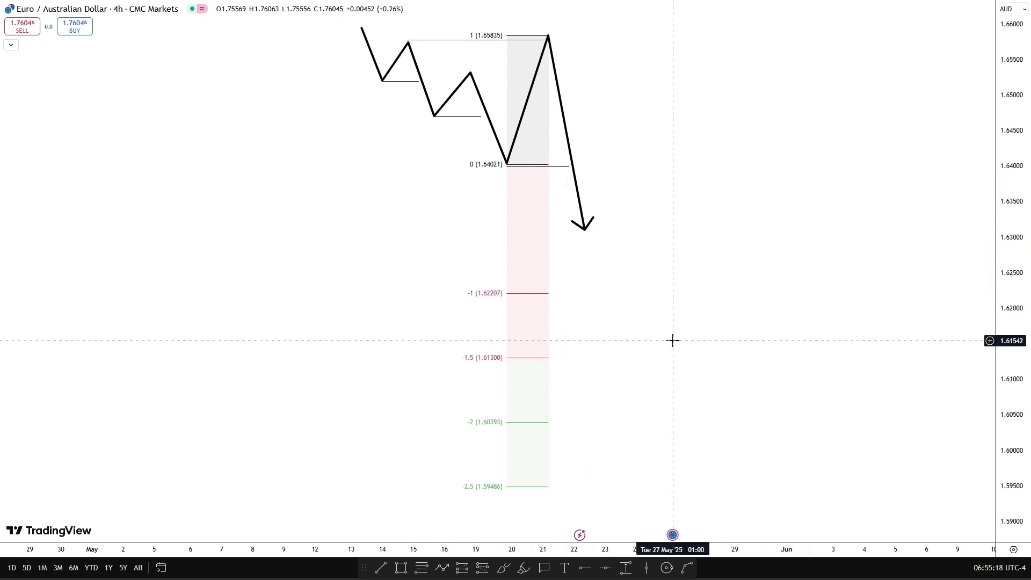
pyautogui.moveTo(700, 318); pyautogui.dragTo(758, 322)
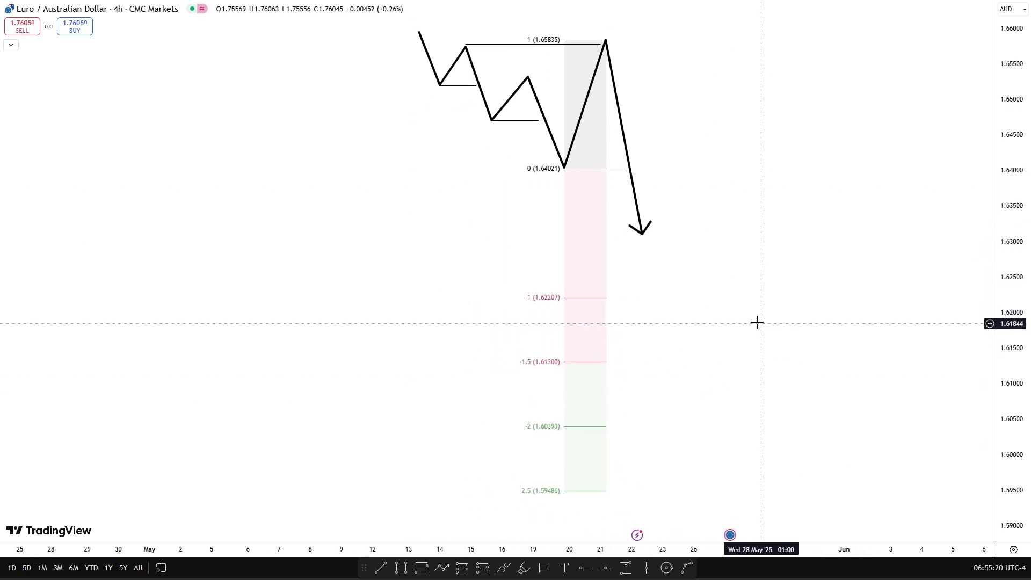
pyautogui.click(377, 568)
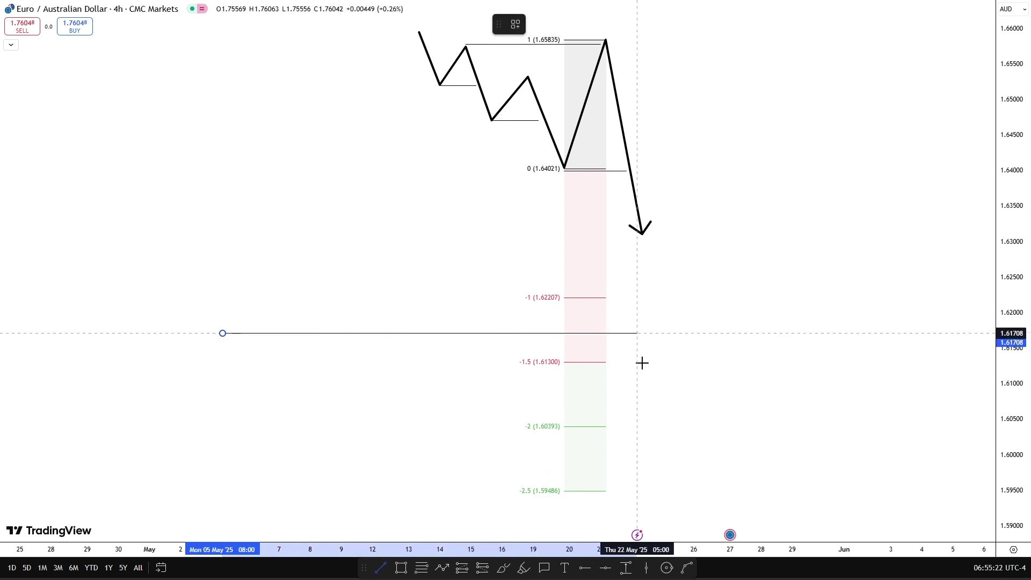
pyautogui.click(647, 333)
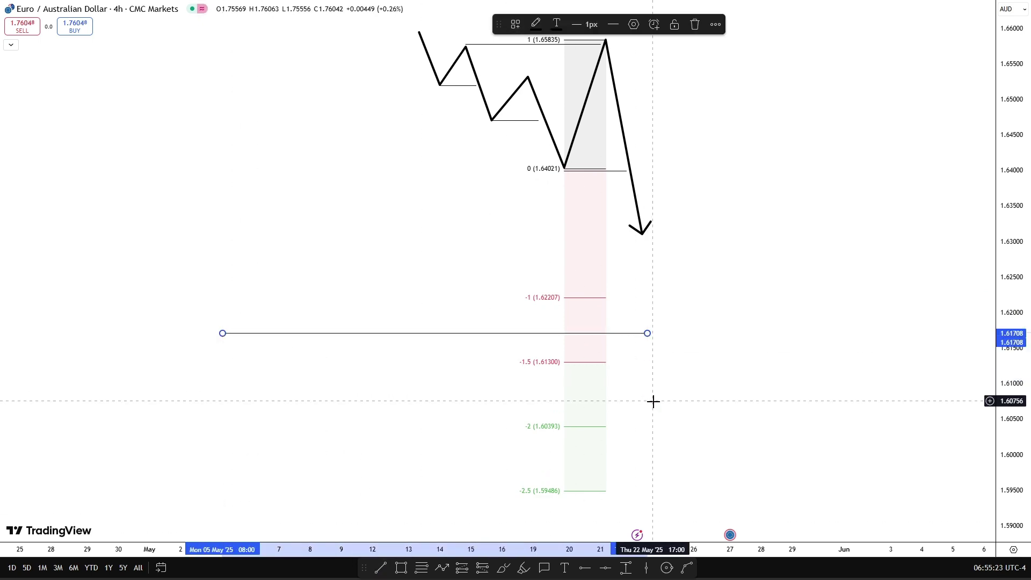
pyautogui.click(197, 457)
pyautogui.click(645, 457)
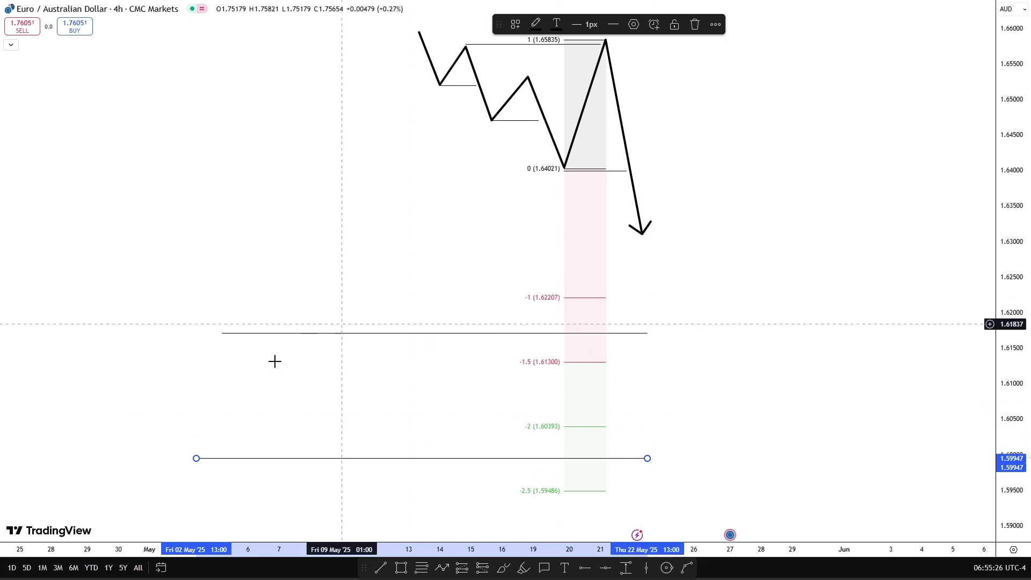
pyautogui.click(817, 344)
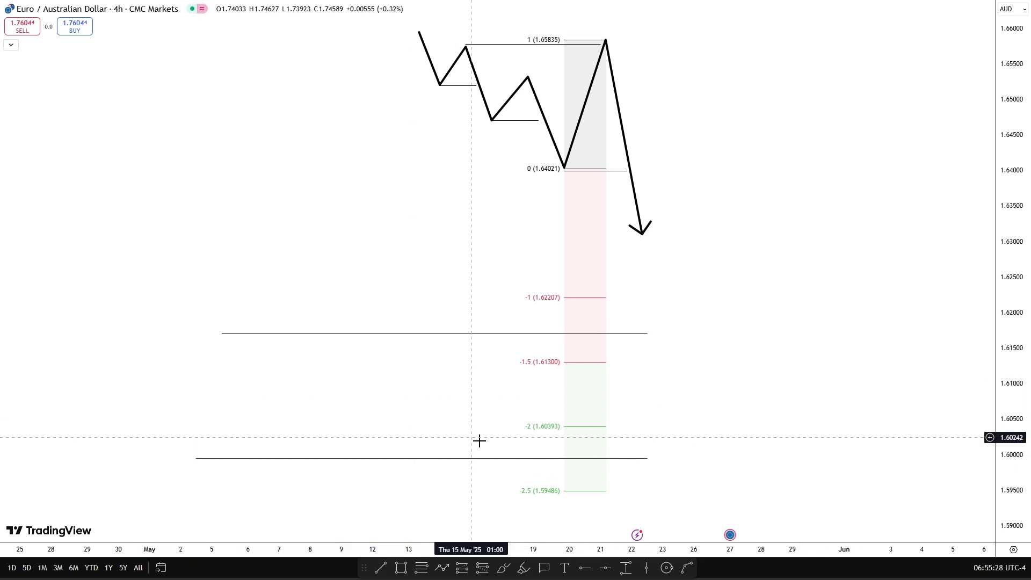
# Extend the later-dated ends of both long horizontal trend lines slightly further past the Fib Retracement.
pyautogui.moveTo(695, 318); pyautogui.dragTo(681, 318)
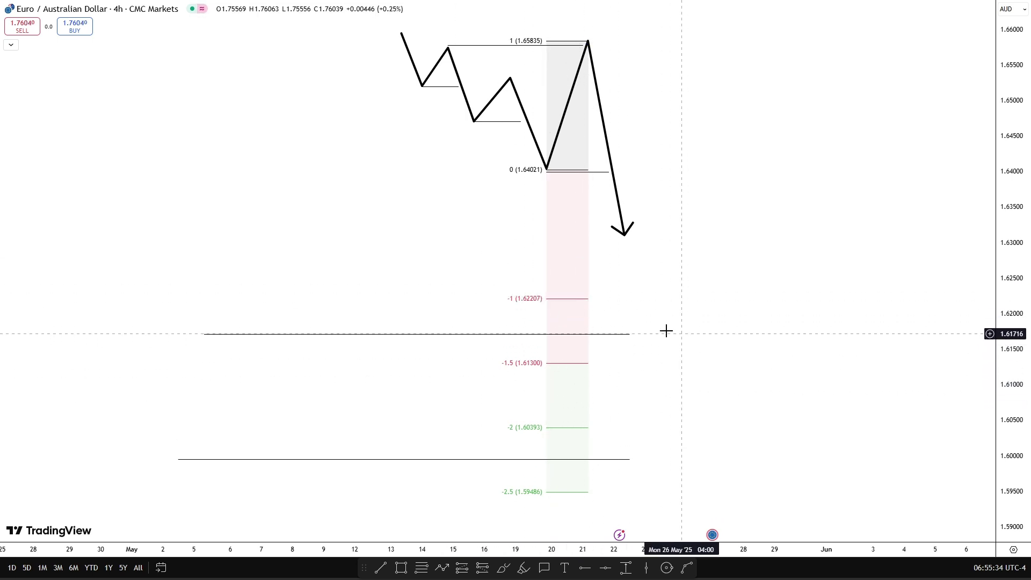
pyautogui.moveTo(630, 335); pyautogui.dragTo(651, 336)
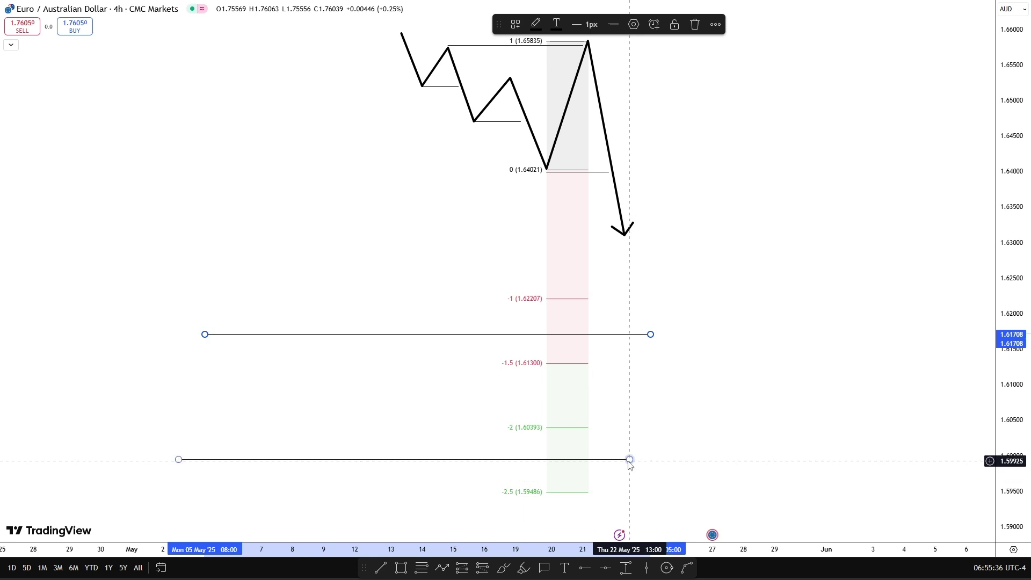
pyautogui.moveTo(630, 460); pyautogui.dragTo(650, 461)
pyautogui.click(721, 299)
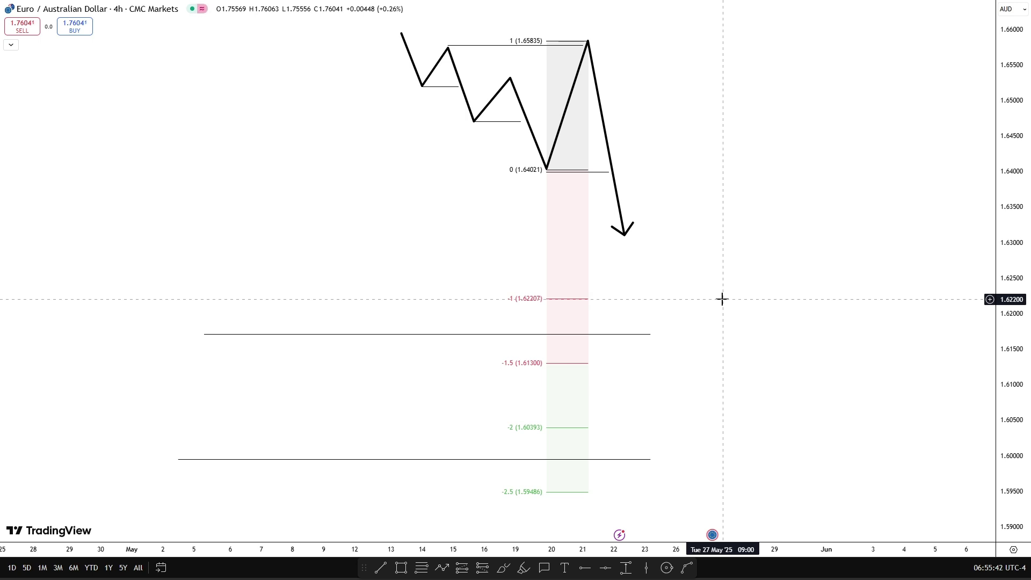
pyautogui.click(575, 333)
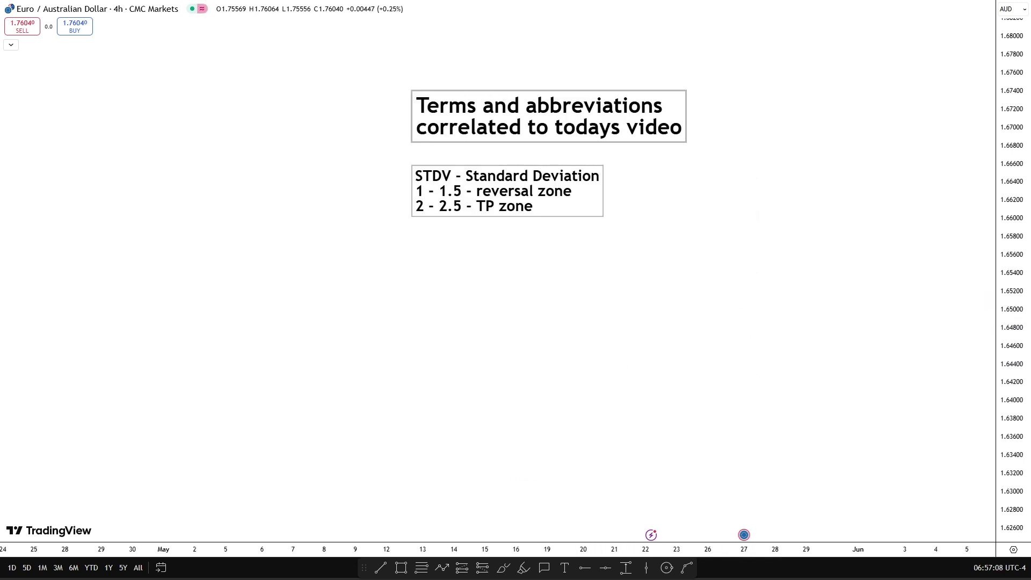